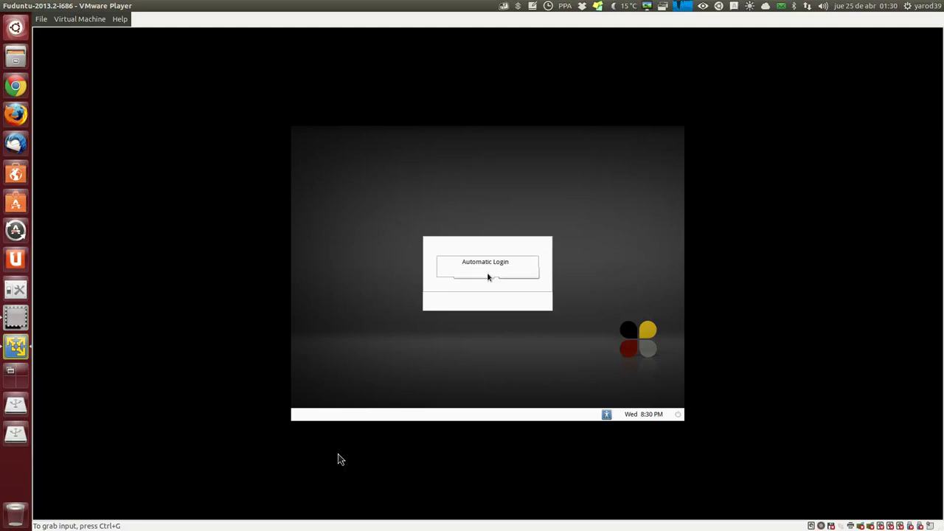
Let the Fuduntu guest finish its automatic login, then give the VM keyboard and mouse control
{"action": "left_click", "coordinate": [341, 459]}
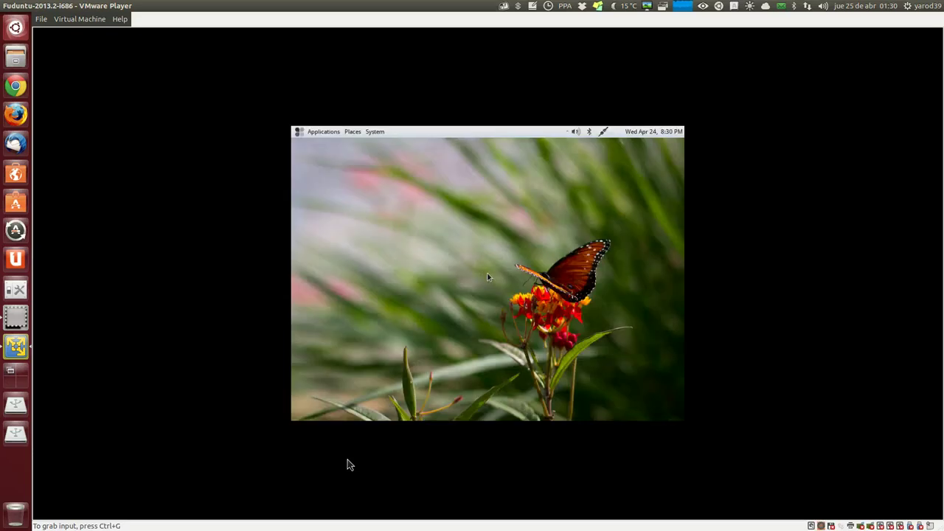
{"action": "left_click", "coordinate": [350, 464]}
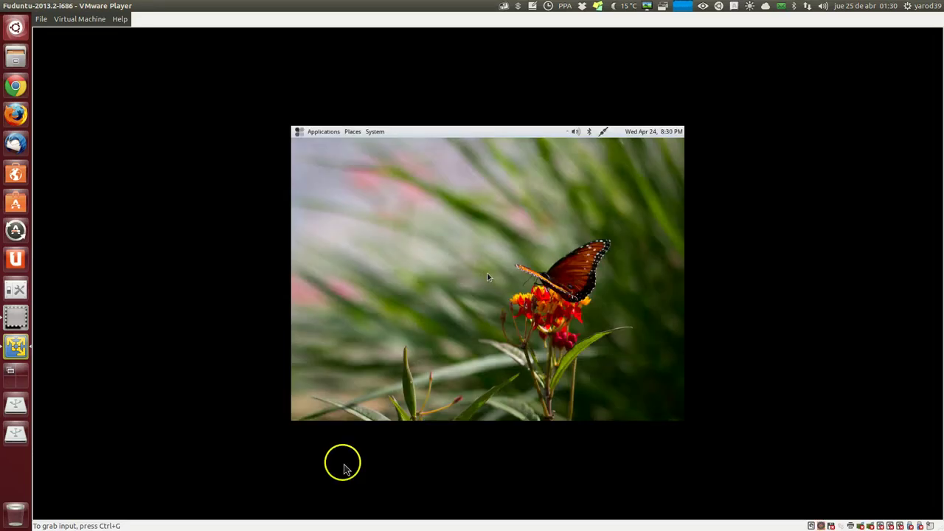
{"action": "left_click", "coordinate": [399, 365]}
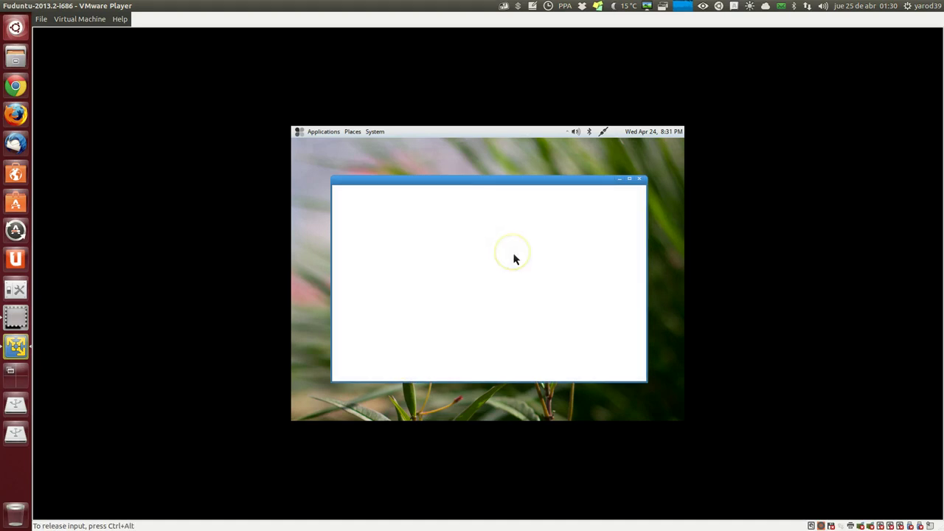
Close the Welcome to Fuduntu dialog and launch Install to Hard Drive from the desktop
{"action": "left_click", "coordinate": [552, 324]}
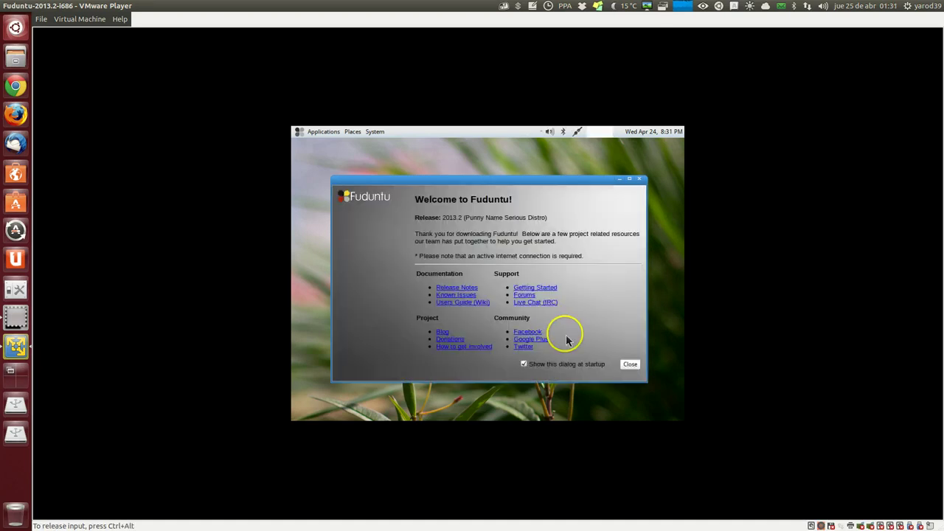
{"action": "left_click", "coordinate": [631, 364]}
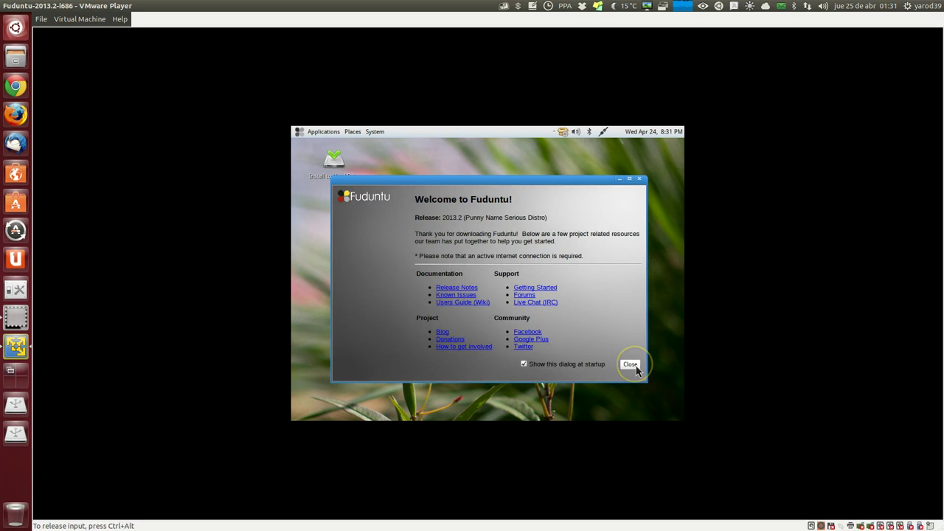
{"action": "left_click", "coordinate": [392, 246]}
{"action": "left_click", "coordinate": [341, 170]}
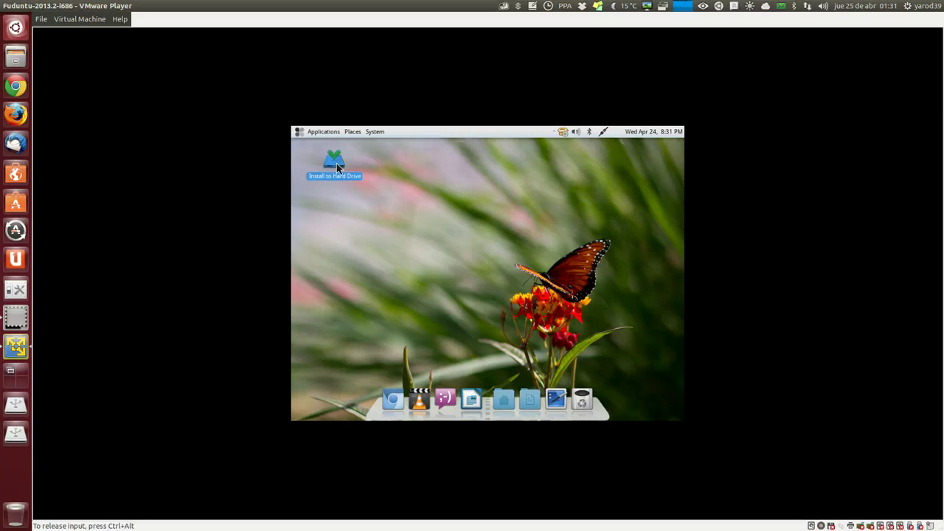
Choose the Spanish keyboard layout in the Fuduntu Installer
{"action": "left_click", "coordinate": [337, 174]}
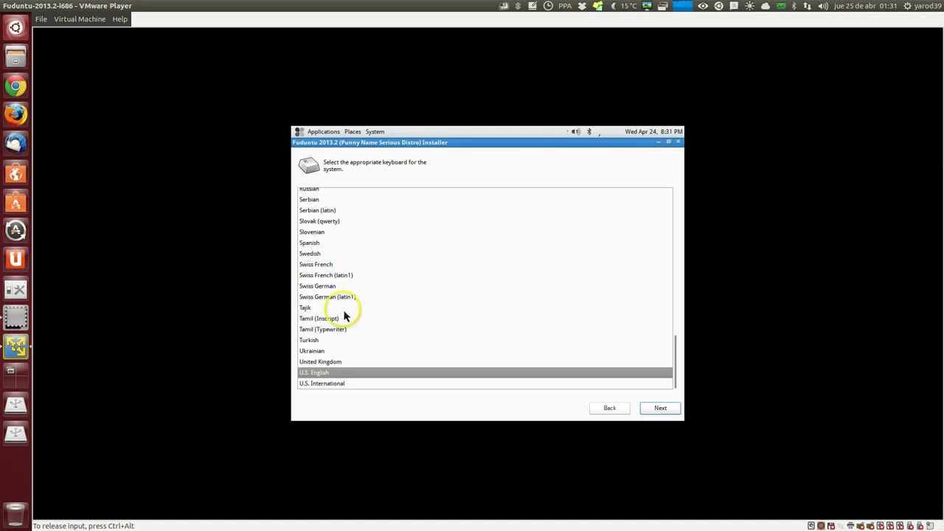
{"action": "left_click", "coordinate": [331, 244]}
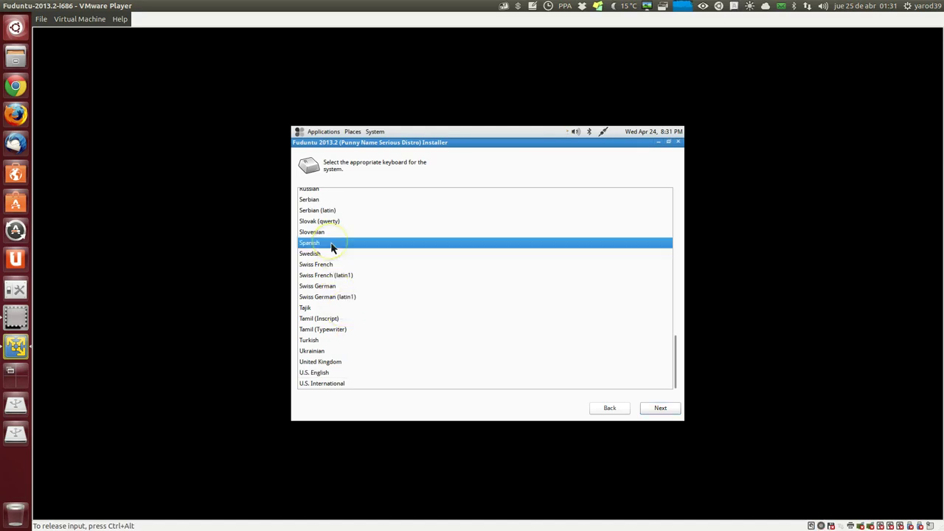
{"action": "left_click", "coordinate": [660, 408]}
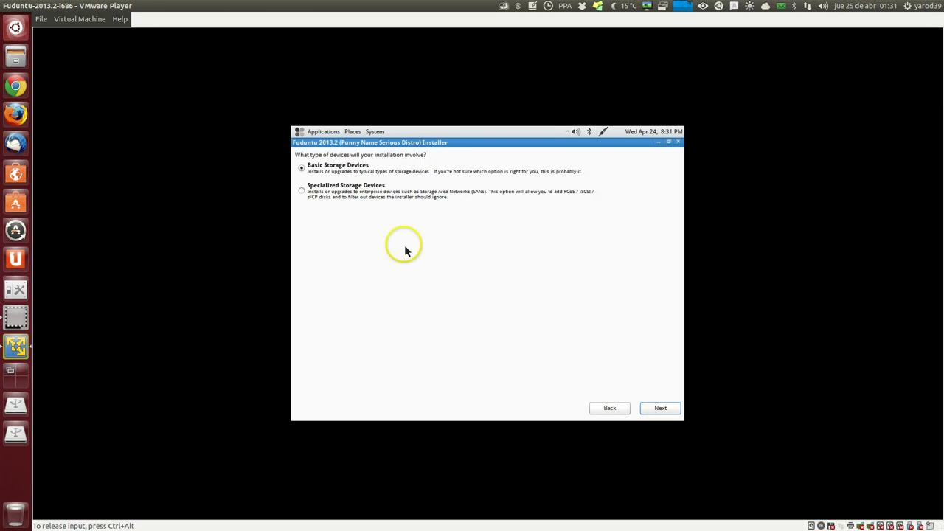
Keep Basic Storage Devices and agree to discard any data on the virtual disk
{"action": "left_click", "coordinate": [664, 416]}
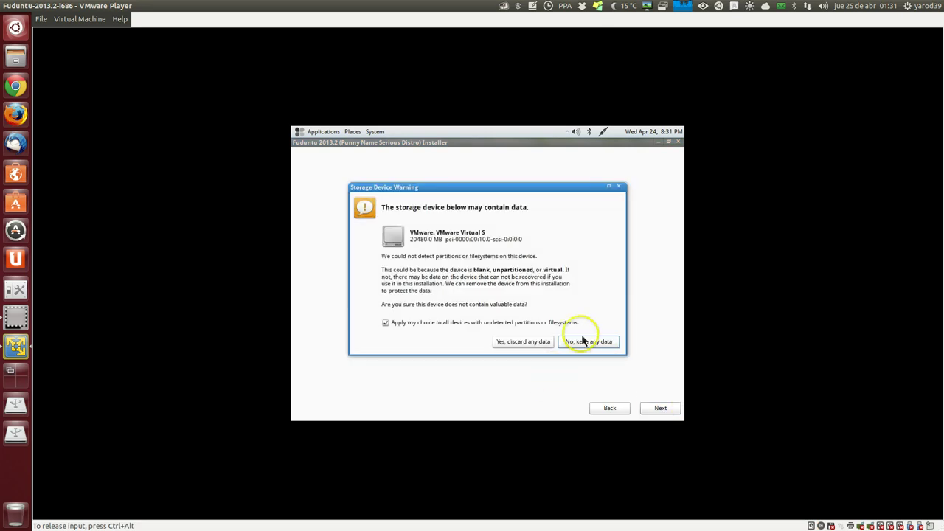
{"action": "left_click", "coordinate": [528, 347]}
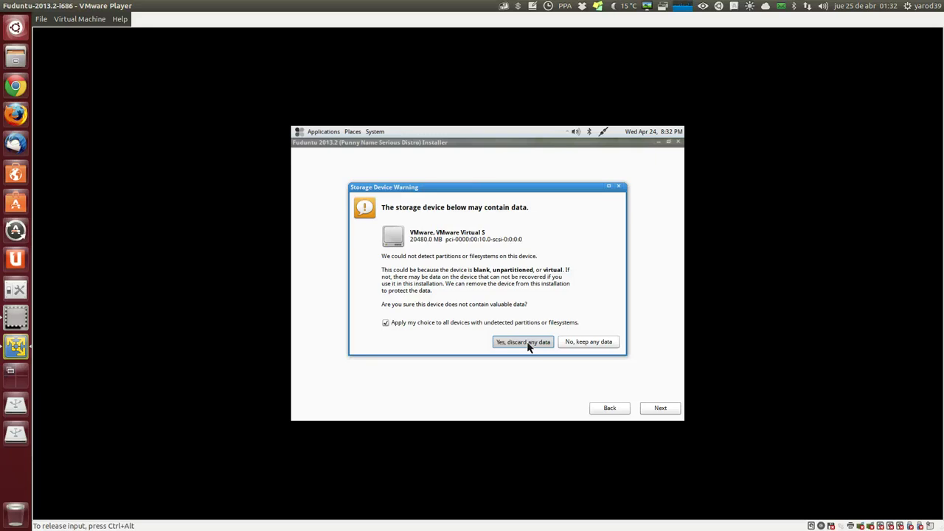
{"action": "left_click", "coordinate": [528, 343]}
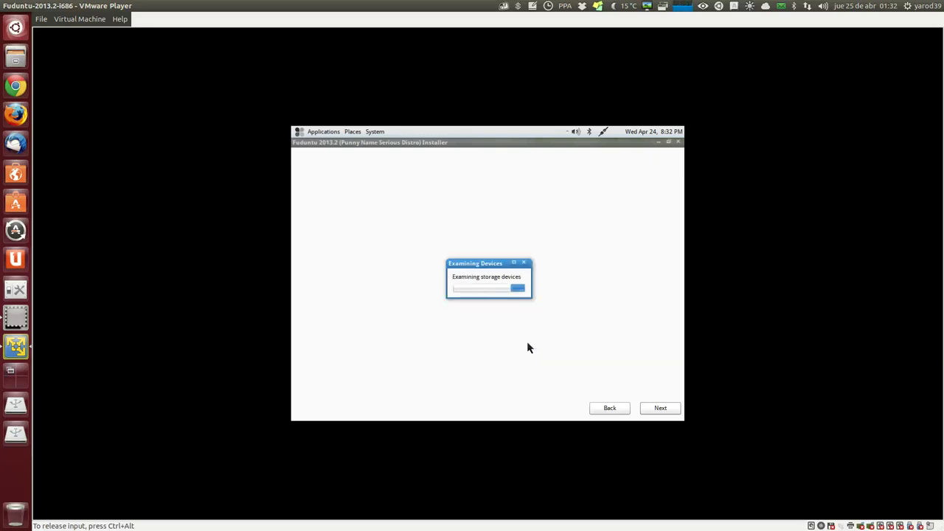
Set the hostname to 'localhost'
{"action": "left_click", "coordinate": [507, 362]}
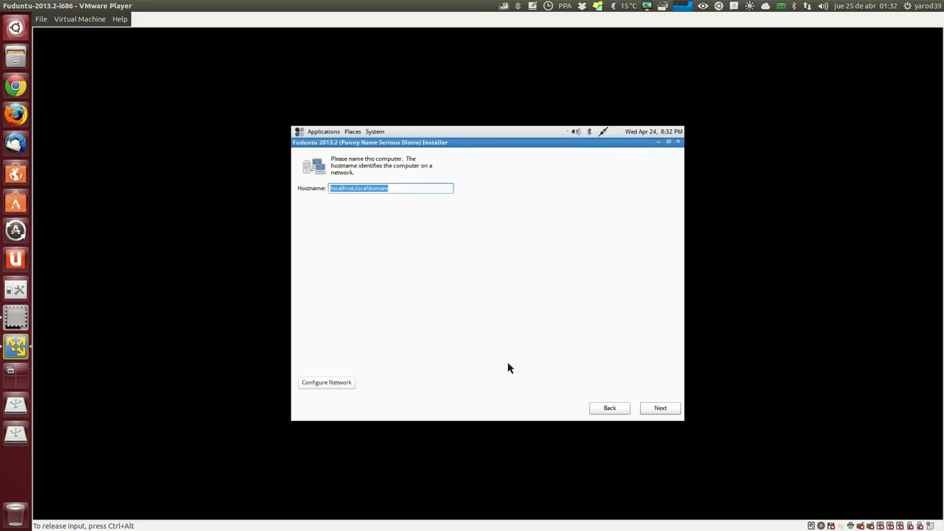
{"action": "left_click", "coordinate": [496, 347]}
{"action": "left_click", "coordinate": [536, 367]}
{"action": "type", "text": "localhost"}
{"action": "left_click", "coordinate": [534, 392]}
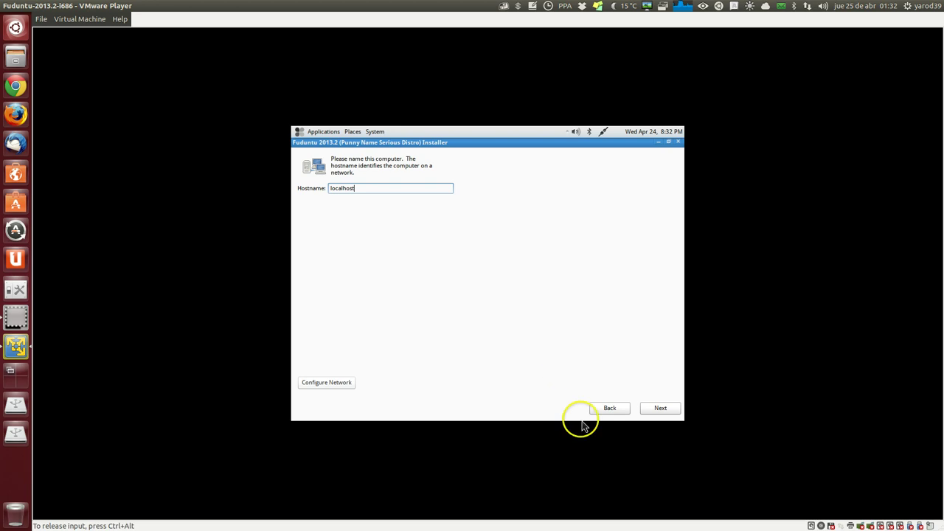
{"action": "left_click", "coordinate": [658, 410]}
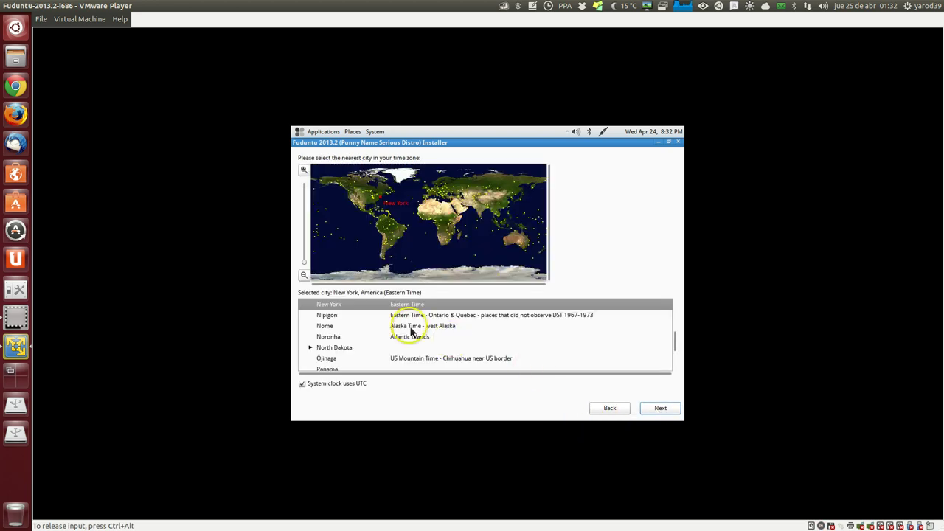
Pick Madrid on the world map as the Europe time zone and continue
{"action": "left_click", "coordinate": [428, 203]}
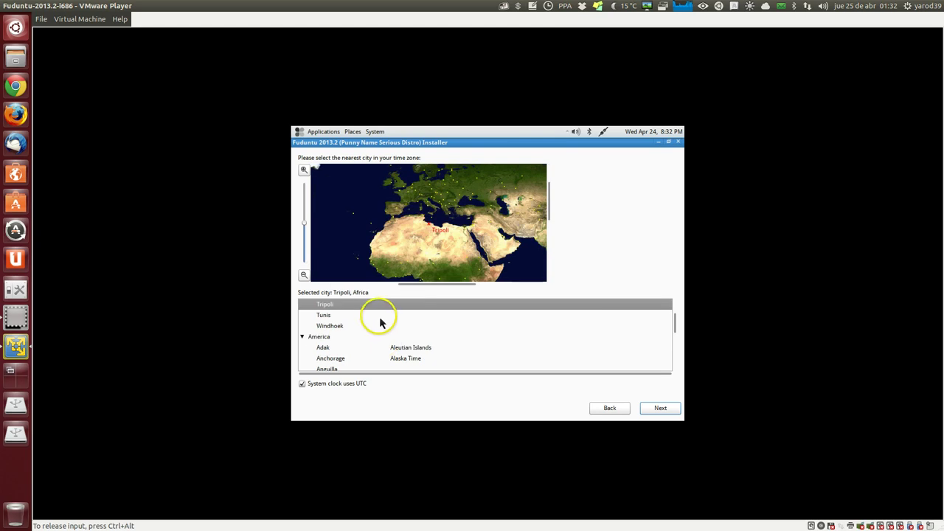
{"action": "left_click", "coordinate": [394, 207]}
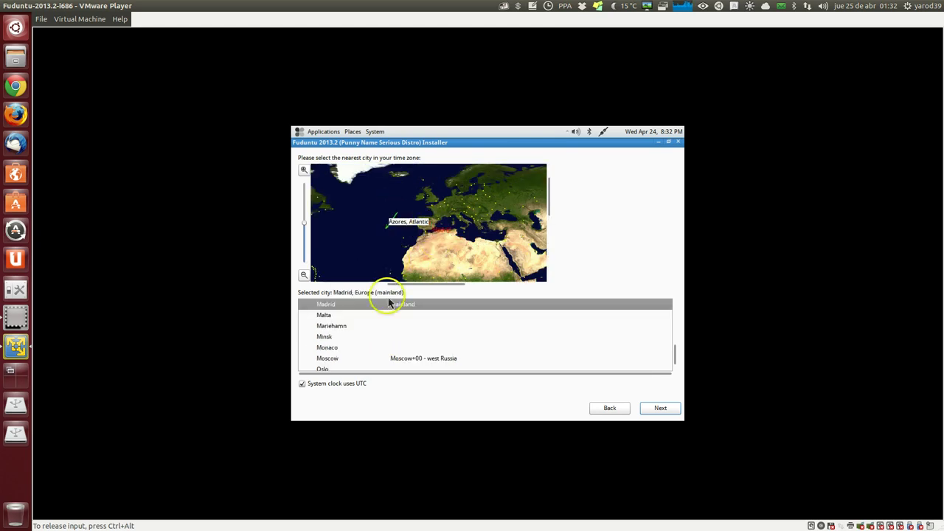
{"action": "left_click", "coordinate": [662, 410]}
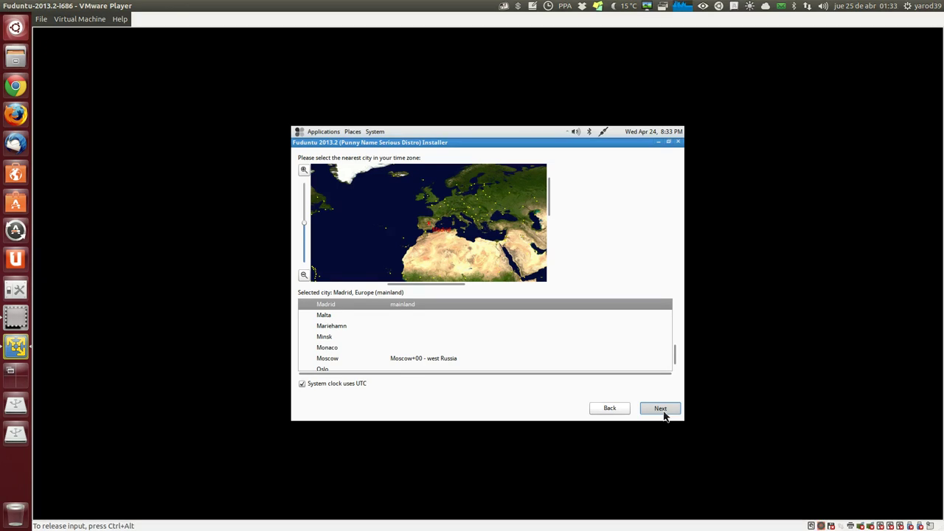
{"action": "left_click", "coordinate": [661, 410]}
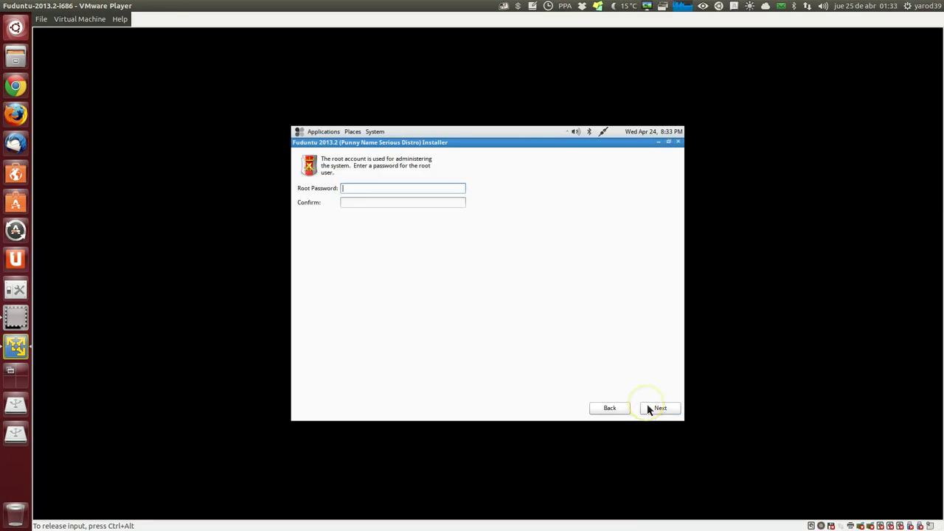
Enter and confirm the root password, keeping it despite the weak-password warning
{"action": "type", "text": "********"}
{"action": "key", "text": "Tab"}
{"action": "type", "text": "******"}
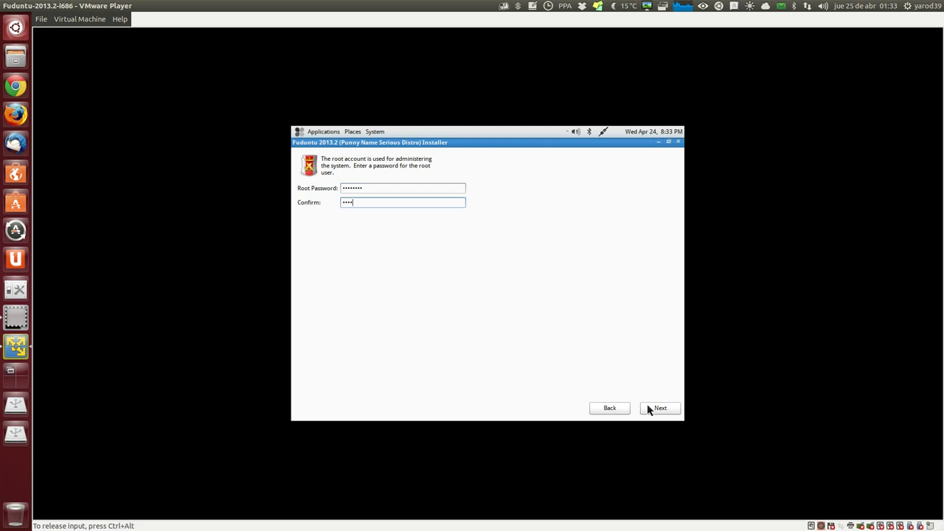
{"action": "type", "text": "**"}
{"action": "left_click", "coordinate": [649, 409]}
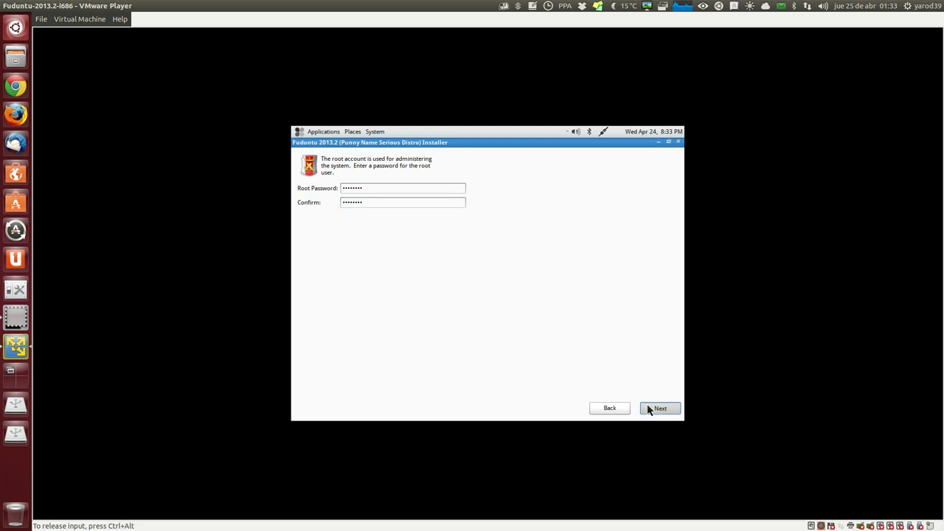
{"action": "left_click", "coordinate": [536, 300]}
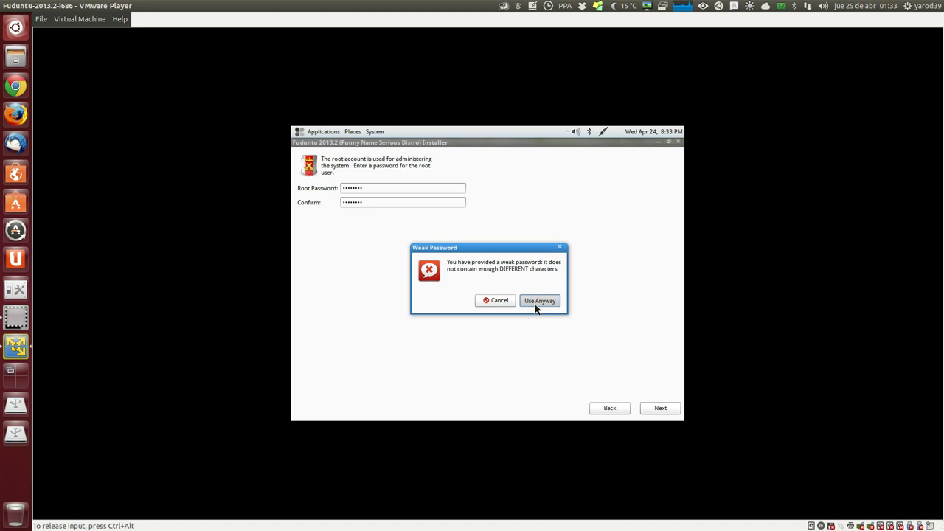
{"action": "left_click", "coordinate": [537, 308]}
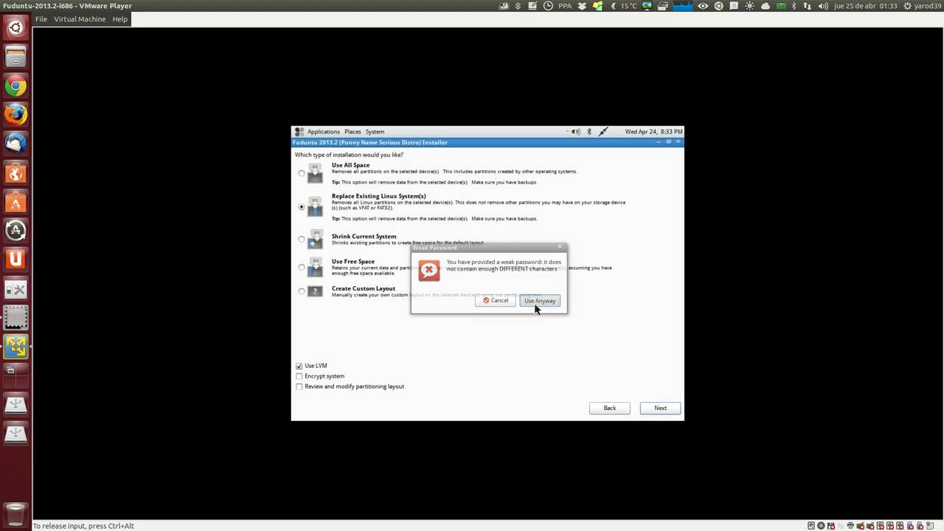
Try Use All Space, then back out at the write-to-disk prompt
{"action": "left_click", "coordinate": [302, 173]}
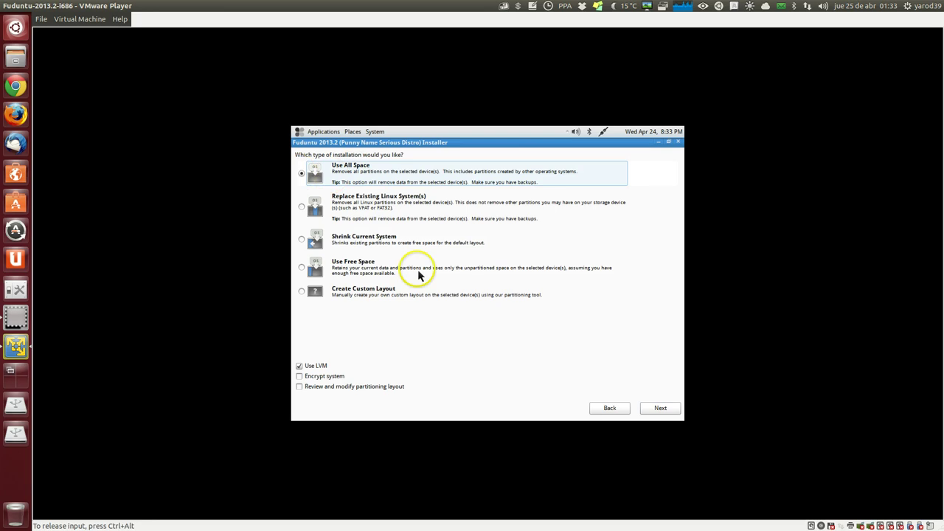
{"action": "left_click", "coordinate": [661, 410]}
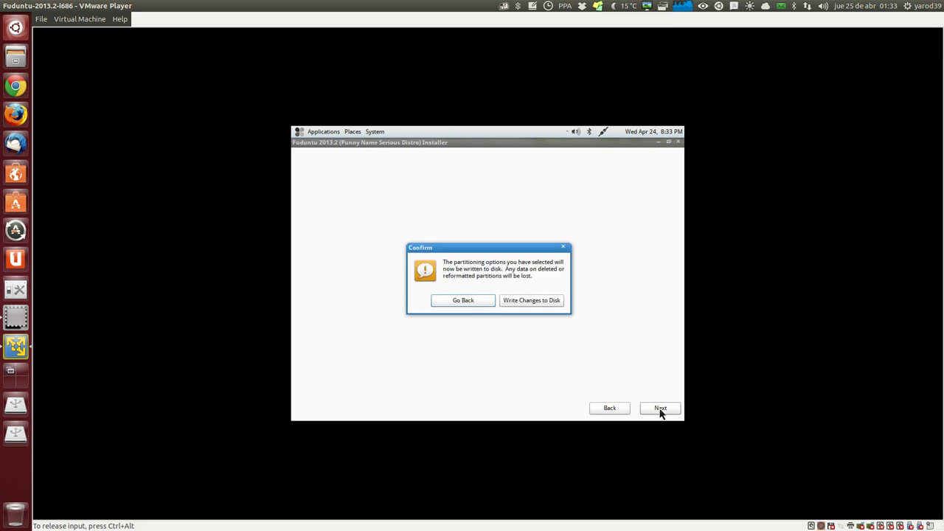
{"action": "left_click", "coordinate": [469, 301]}
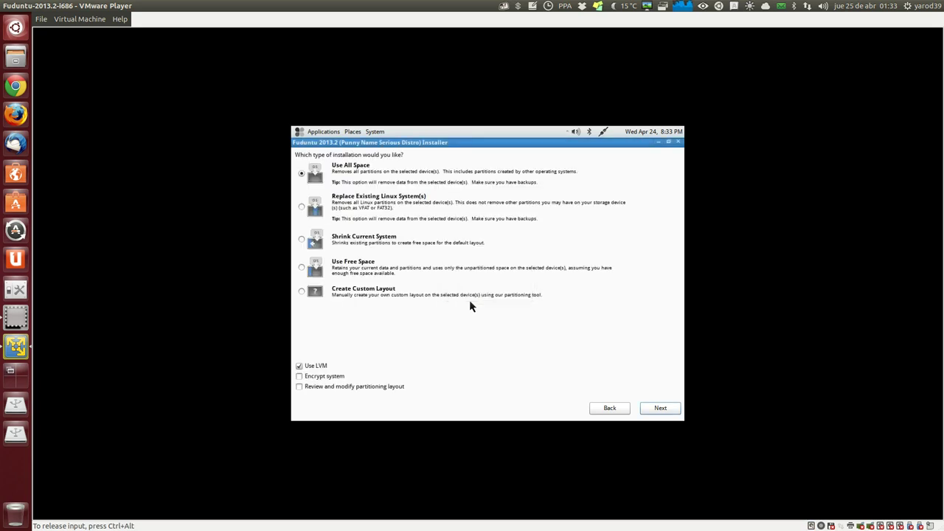
Select Replace Existing Linux System(s) and write the partitioning changes to disk
{"action": "left_click", "coordinate": [304, 208]}
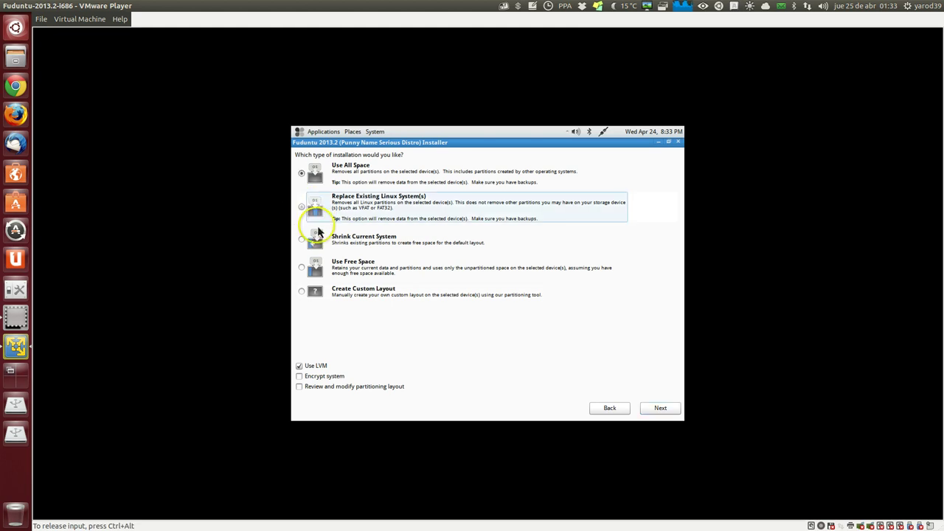
{"action": "left_click", "coordinate": [660, 407]}
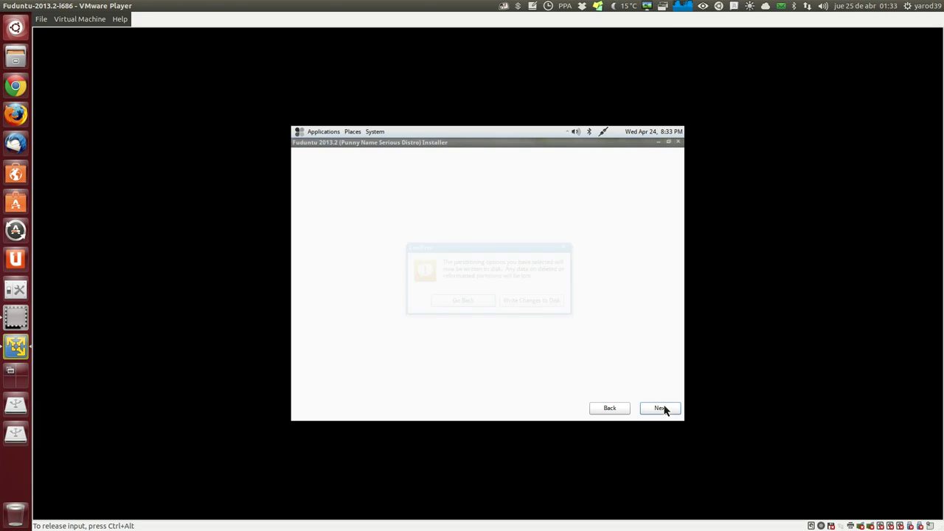
{"action": "left_click", "coordinate": [528, 302]}
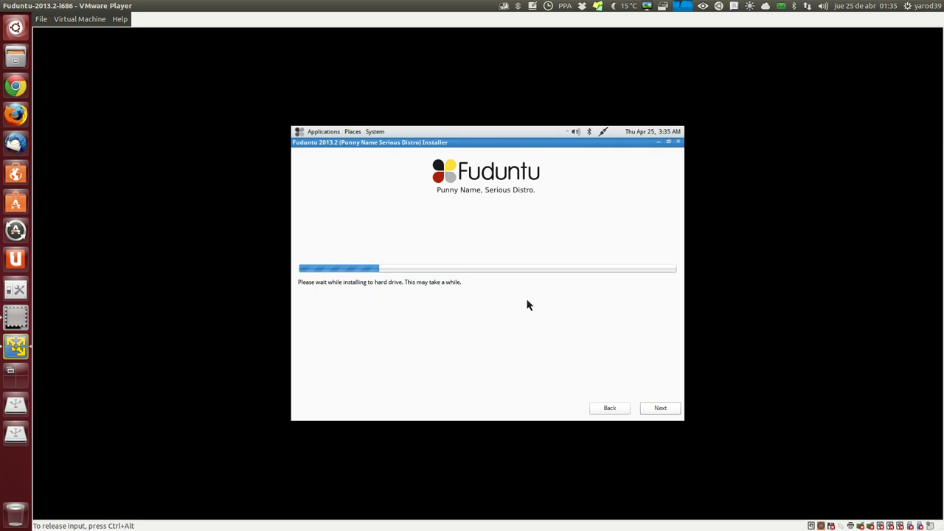
Wait for the hard-drive installation to finish and show the Congratulations page
{"action": "left_click", "coordinate": [394, 358]}
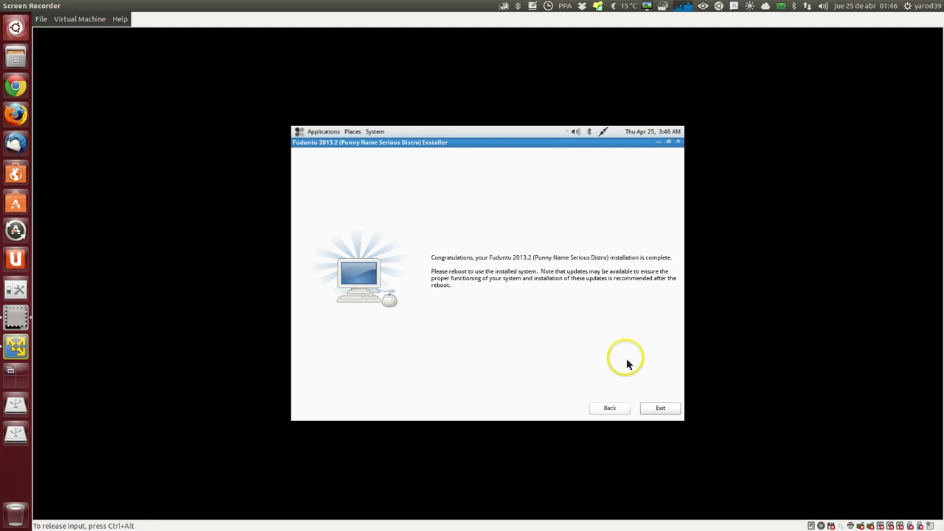
Exit the finished installer and restart the live system via System > Shut Down… > Restart
{"action": "left_click", "coordinate": [667, 414]}
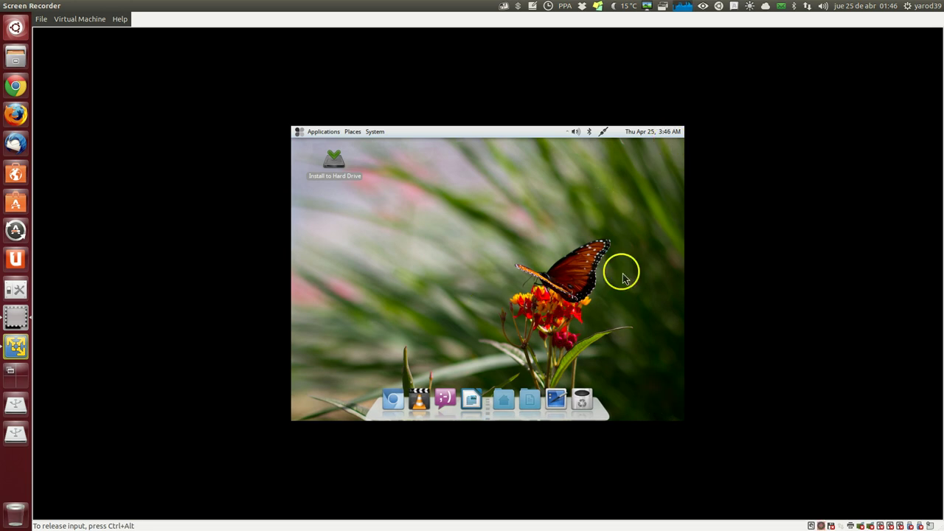
{"action": "left_click", "coordinate": [320, 133]}
{"action": "left_click", "coordinate": [369, 131]}
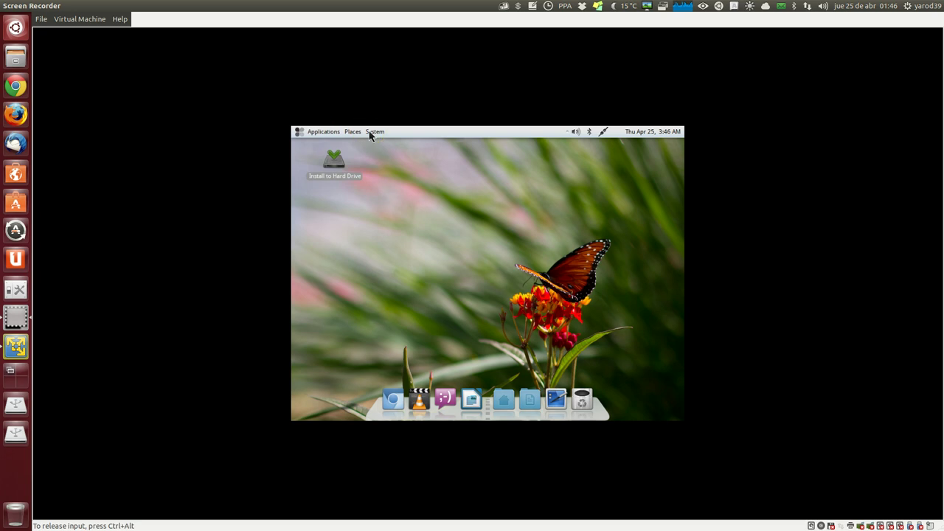
{"action": "left_click", "coordinate": [370, 134]}
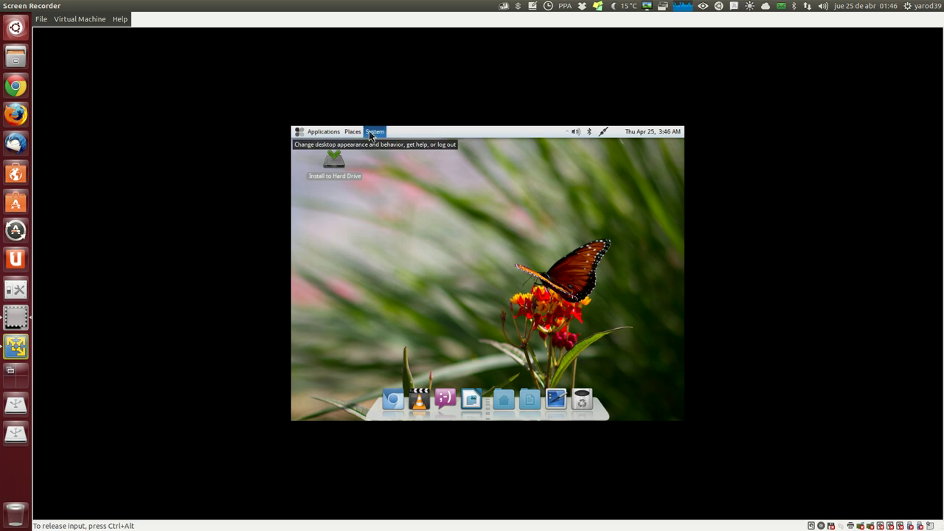
{"action": "left_click", "coordinate": [383, 146]}
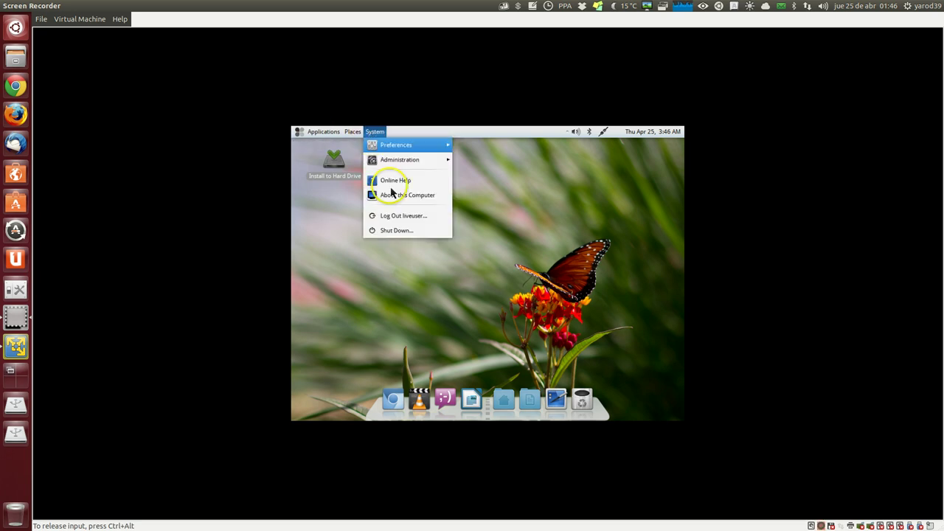
{"action": "left_click", "coordinate": [404, 235]}
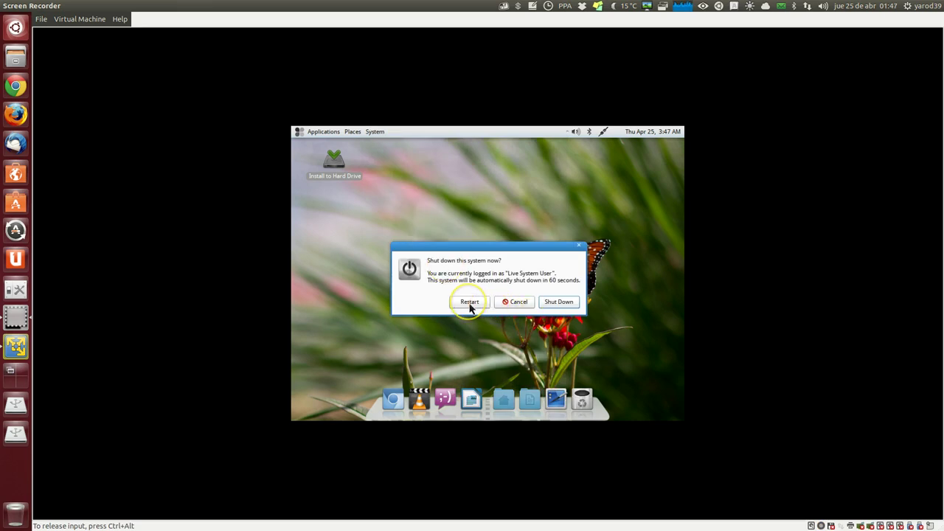
{"action": "left_click", "coordinate": [469, 303]}
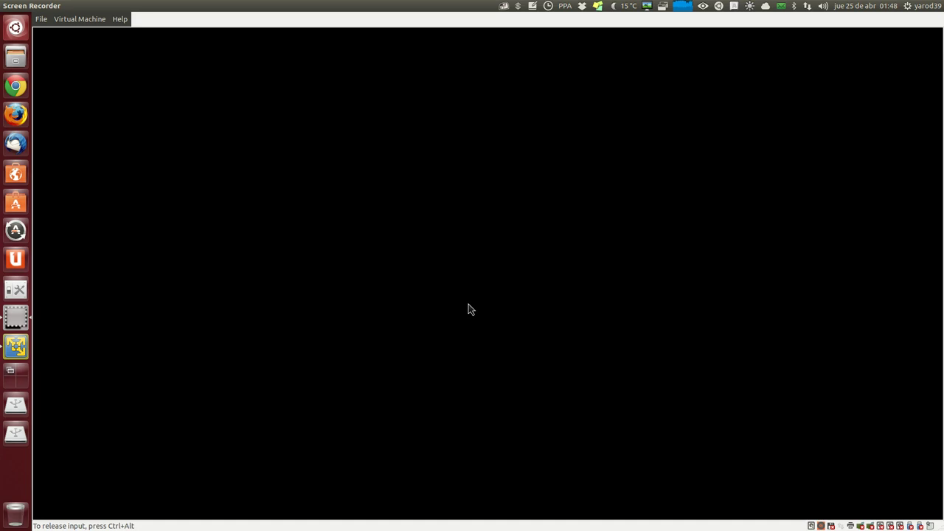
Move through the Setup Agent's Welcome and License Information pages
{"action": "left_click", "coordinate": [463, 308]}
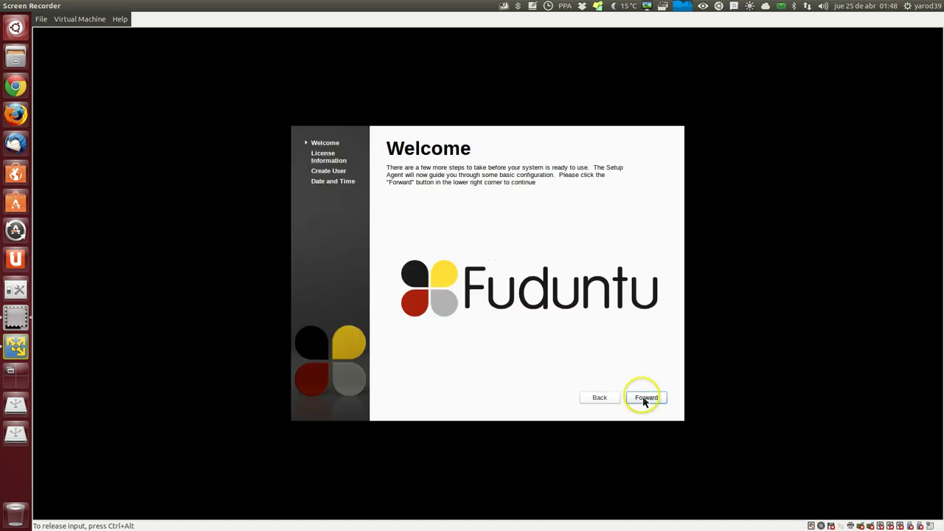
{"action": "left_click", "coordinate": [644, 399]}
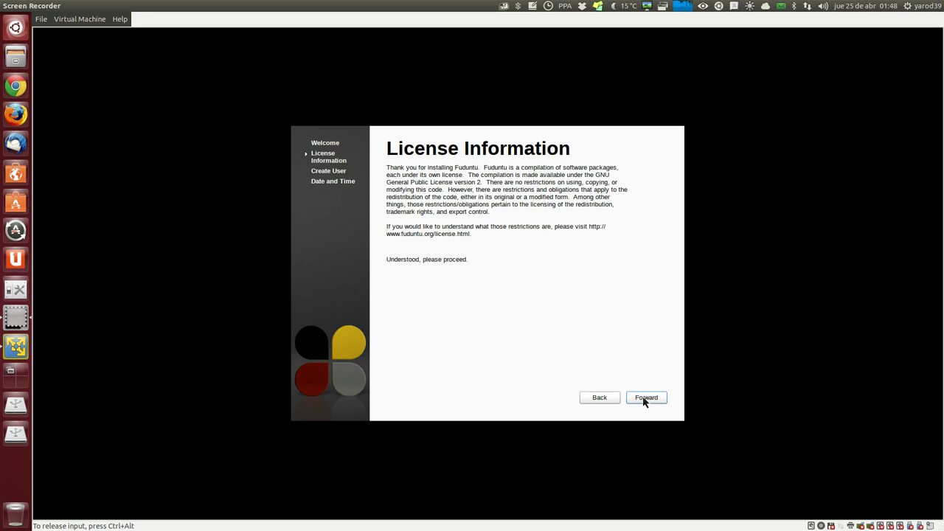
{"action": "left_click", "coordinate": [644, 399]}
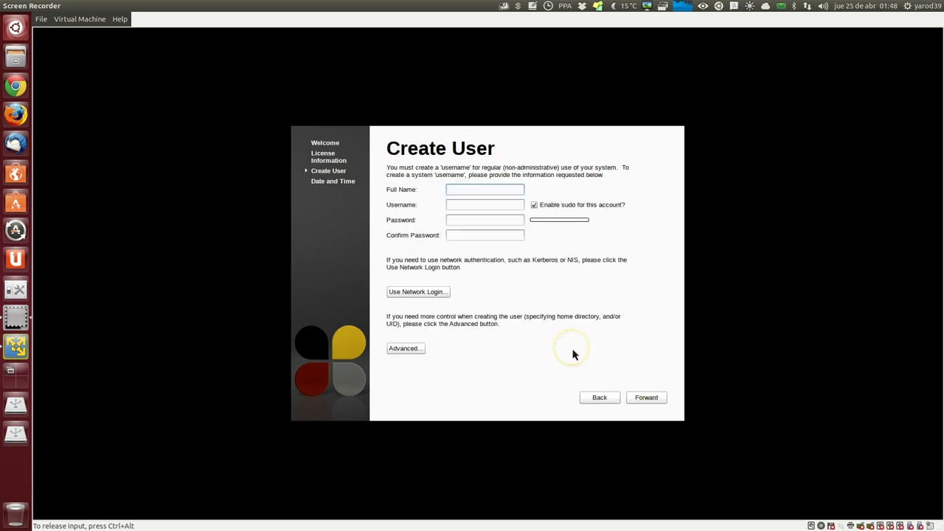
Create the user account with its name and password, keep the current date and time, and finish
{"action": "key", "text": "Tab"}
{"action": "key", "text": "Tab"}
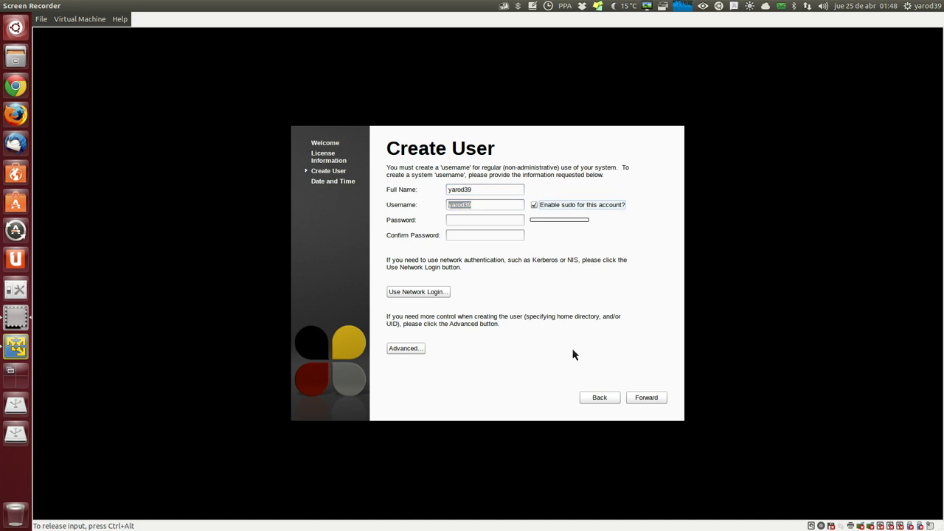
{"action": "key", "text": "Tab"}
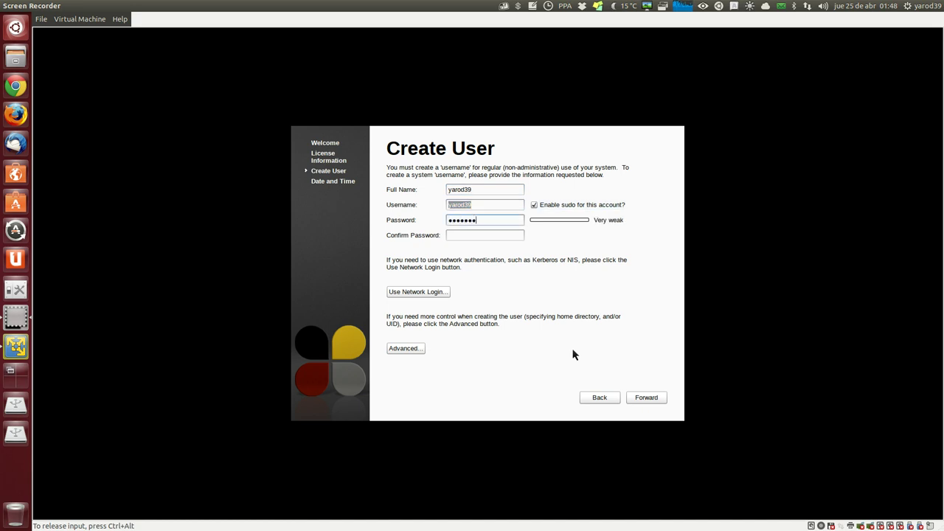
{"action": "key", "text": "Tab"}
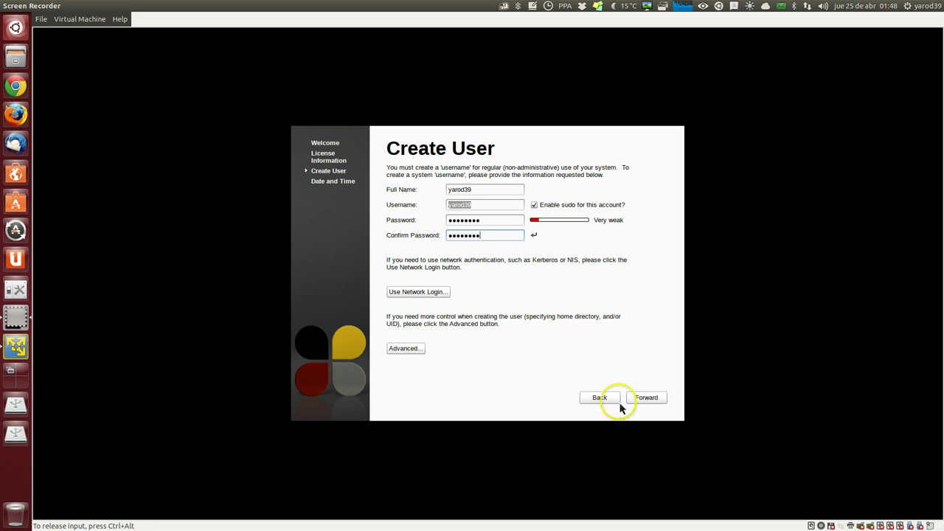
{"action": "left_click", "coordinate": [646, 400]}
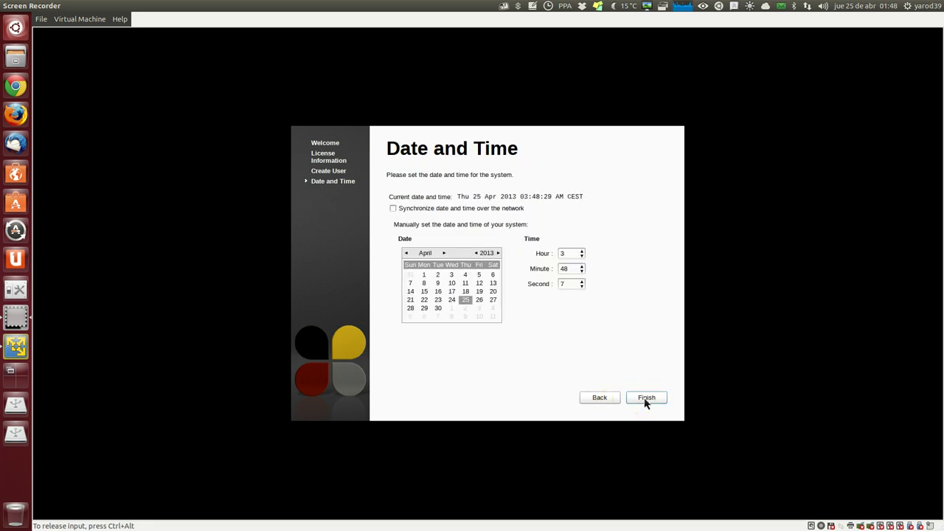
{"action": "left_click", "coordinate": [646, 399]}
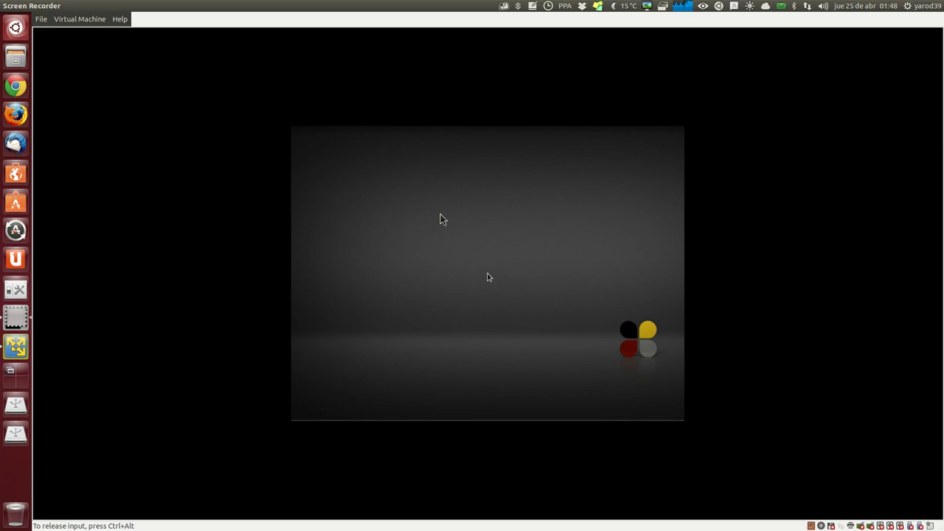
Select the new user in the login greeter and sign in with its password
{"action": "left_click", "coordinate": [526, 307]}
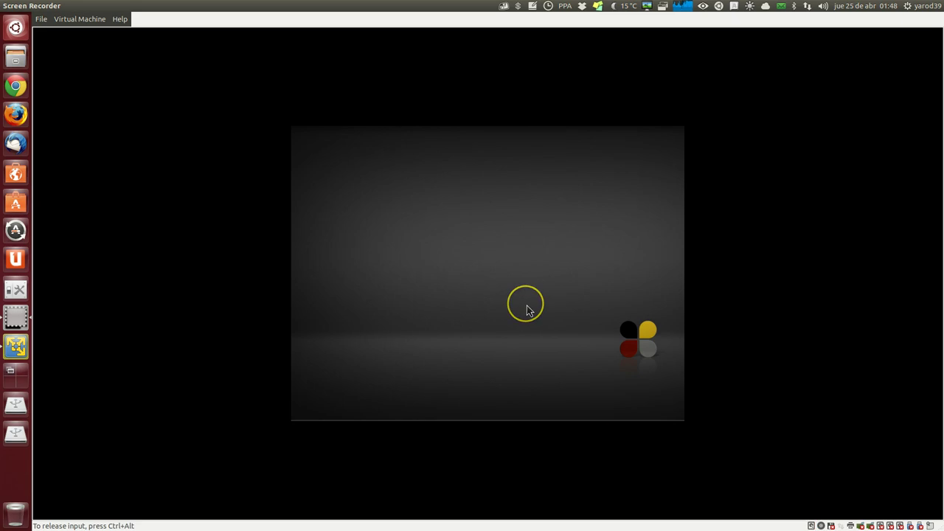
{"action": "left_click", "coordinate": [519, 302]}
{"action": "left_click", "coordinate": [475, 261]}
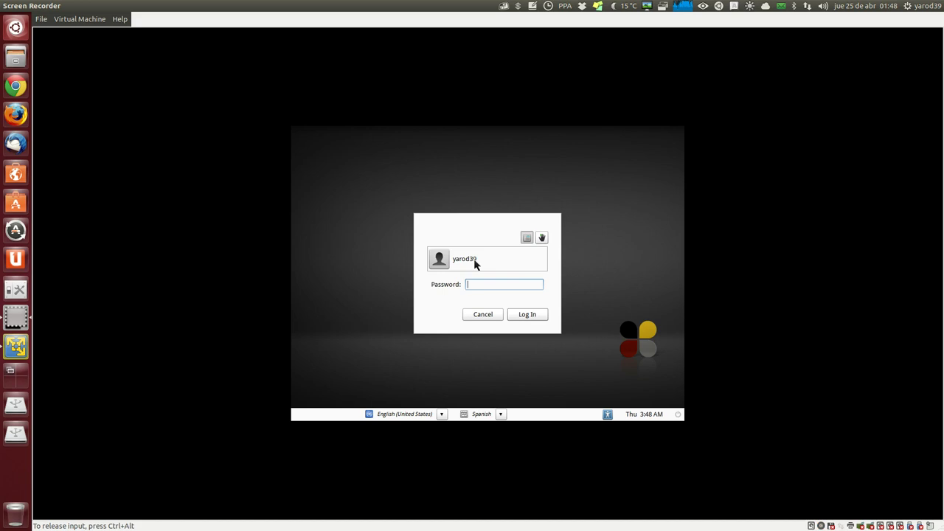
{"action": "type", "text": "••••••••"}
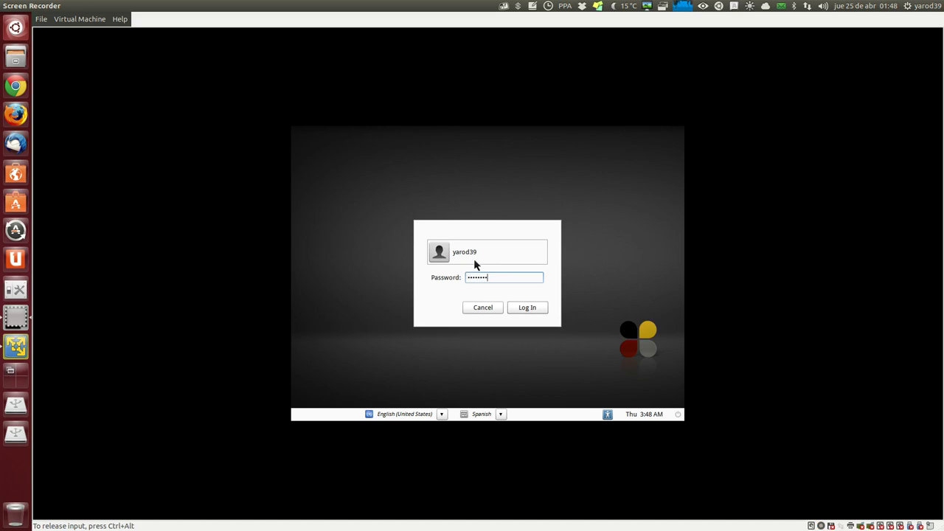
{"action": "key", "text": "Return"}
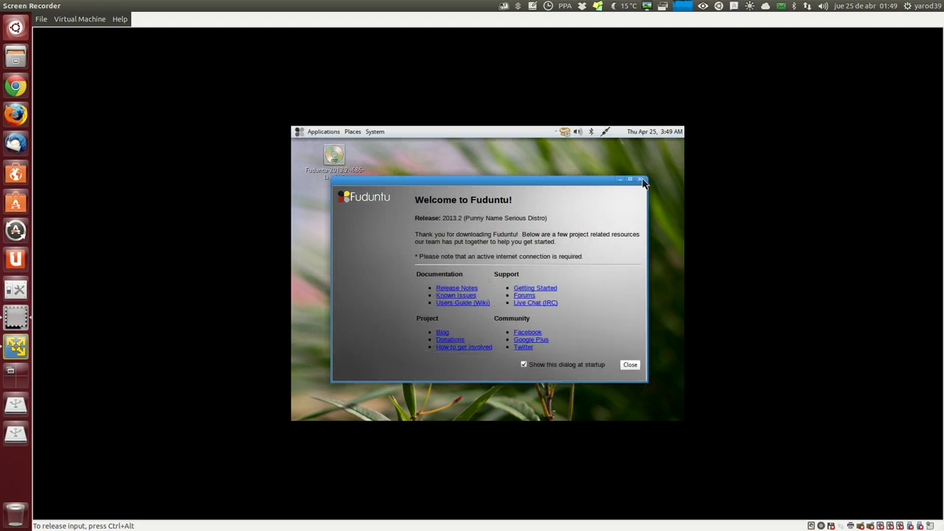
Close the Welcome to Fuduntu dialog and dismiss the desktop context menu
{"action": "left_click", "coordinate": [639, 366]}
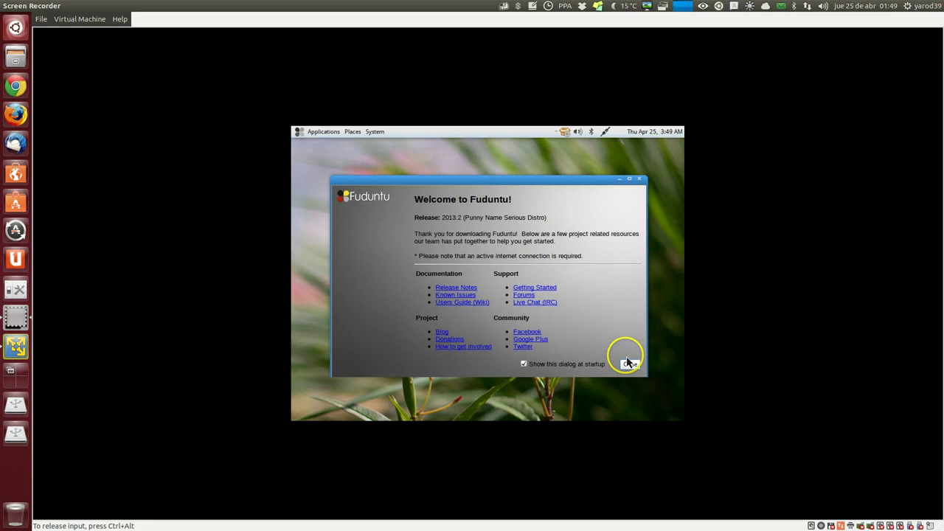
{"action": "left_click", "coordinate": [599, 363]}
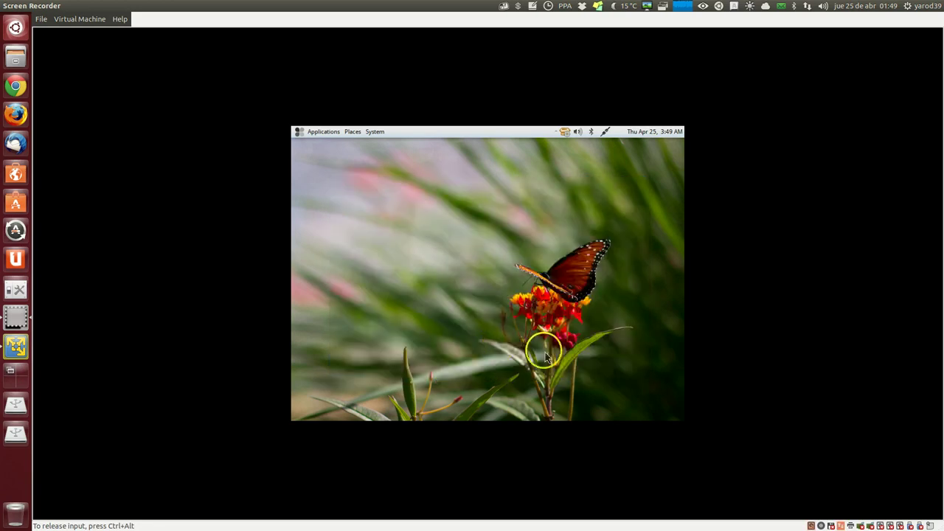
{"action": "right_click", "coordinate": [481, 332]}
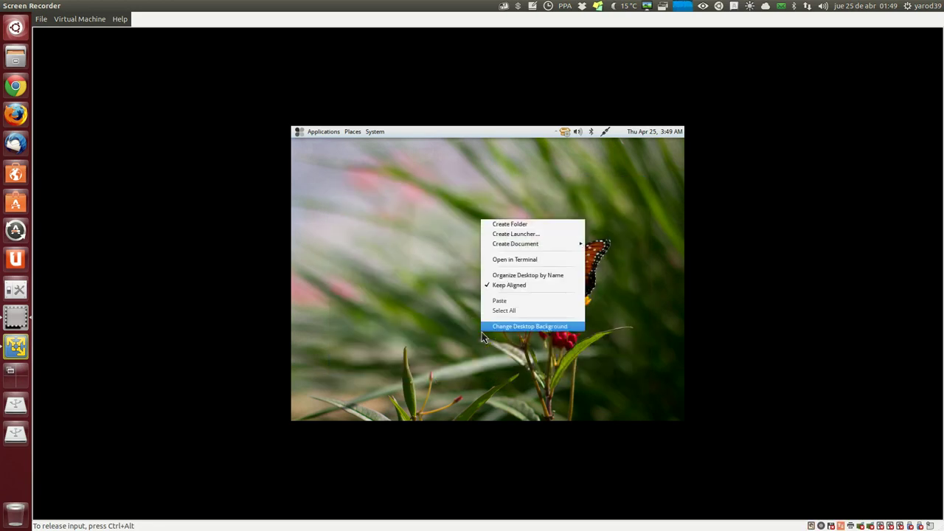
{"action": "left_click", "coordinate": [483, 332]}
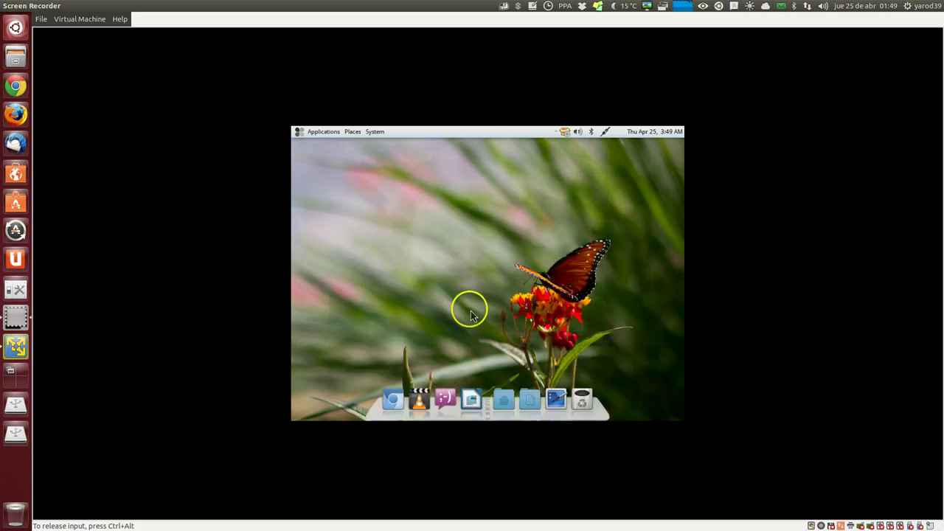
Open Change Desktop Background from the desktop menu, then close Appearance Preferences
{"action": "right_click", "coordinate": [469, 311]}
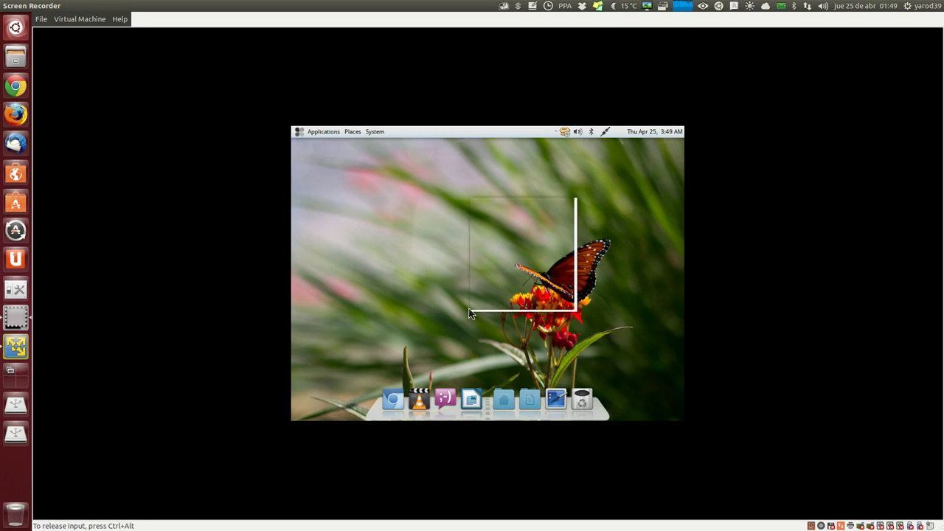
{"action": "left_click", "coordinate": [480, 256]}
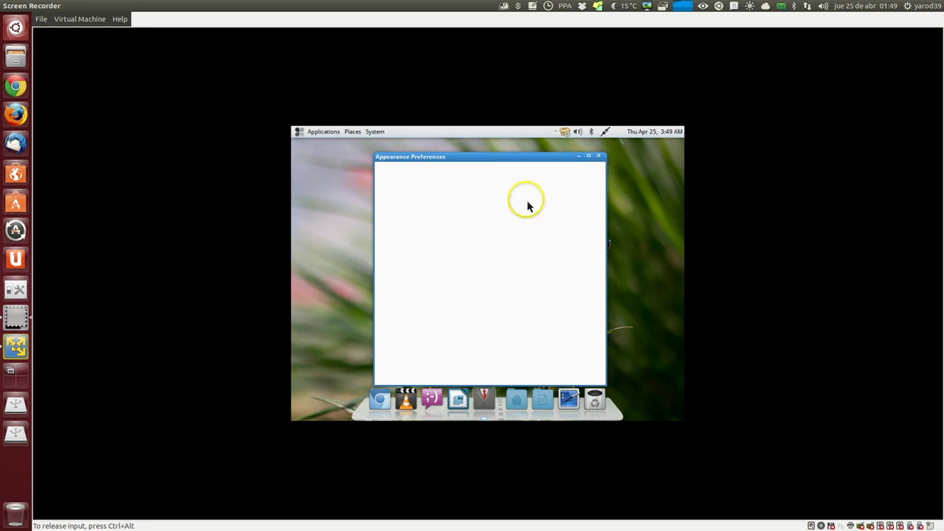
{"action": "left_click", "coordinate": [601, 157]}
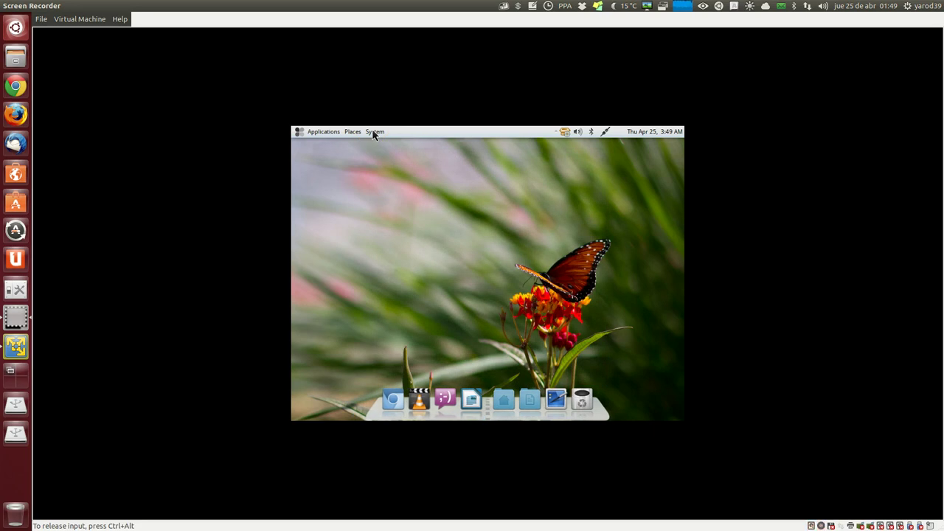
Open the guest's System menu and show the Preferences and Administration submenus
{"action": "left_click", "coordinate": [375, 133]}
{"action": "left_click", "coordinate": [385, 147]}
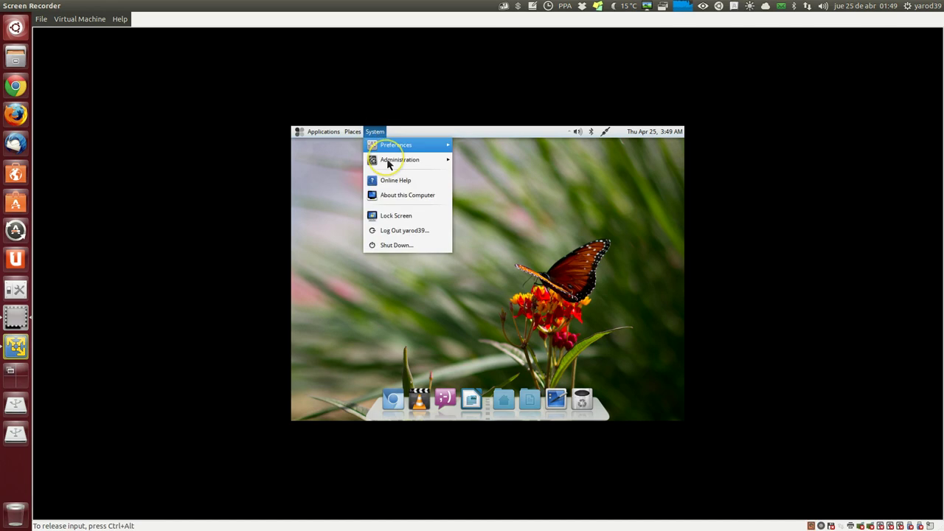
{"action": "left_click", "coordinate": [446, 162]}
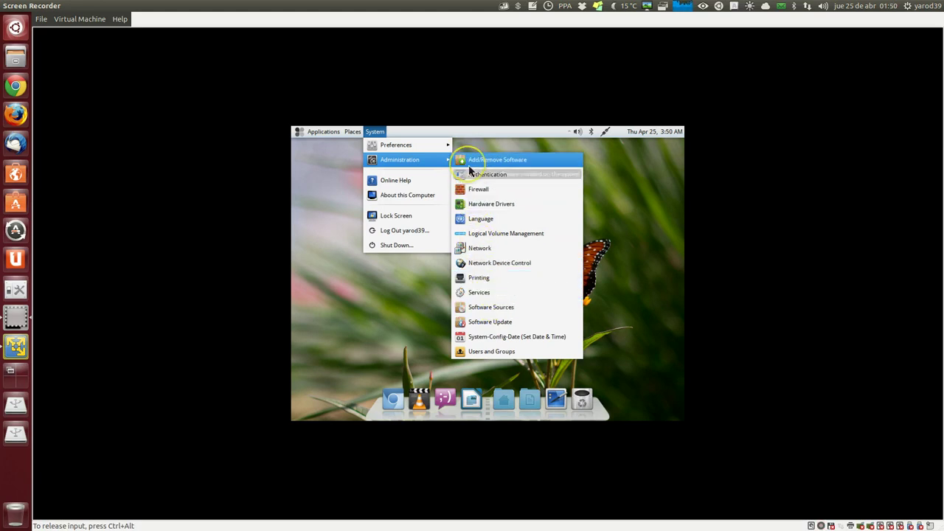
{"action": "mouse_move", "coordinate": [436, 145]}
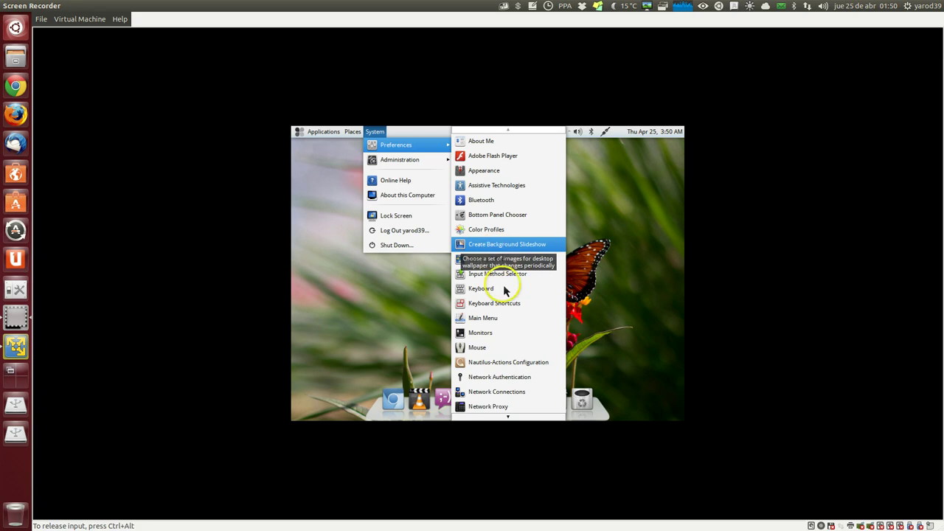
Set the guest screen resolution to 1440 x 900, keep it, and close Monitor Preferences
{"action": "left_click", "coordinate": [495, 334]}
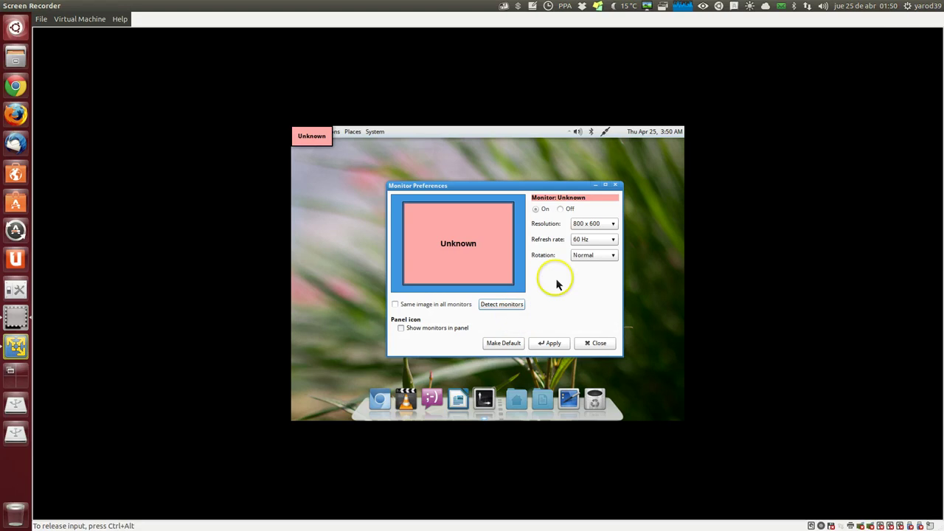
{"action": "left_click", "coordinate": [613, 223]}
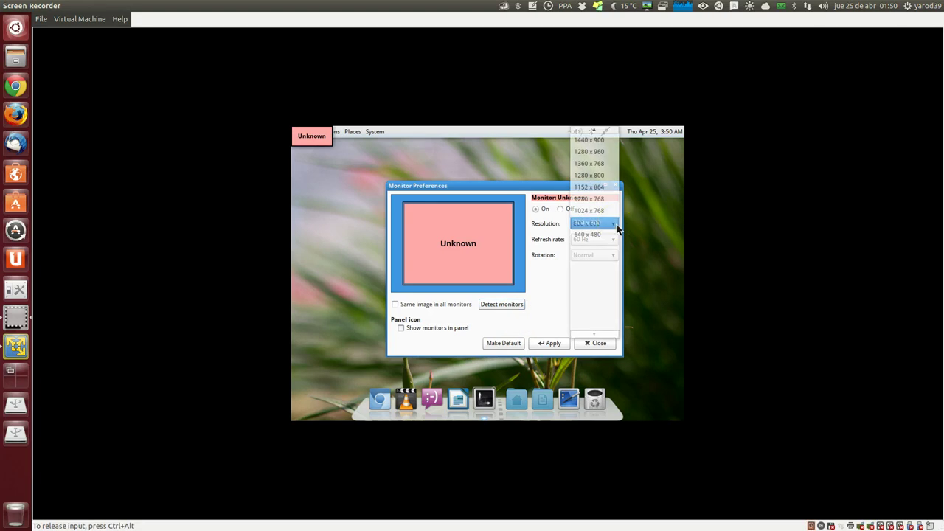
{"action": "left_click", "coordinate": [616, 227]}
{"action": "left_click", "coordinate": [613, 223]}
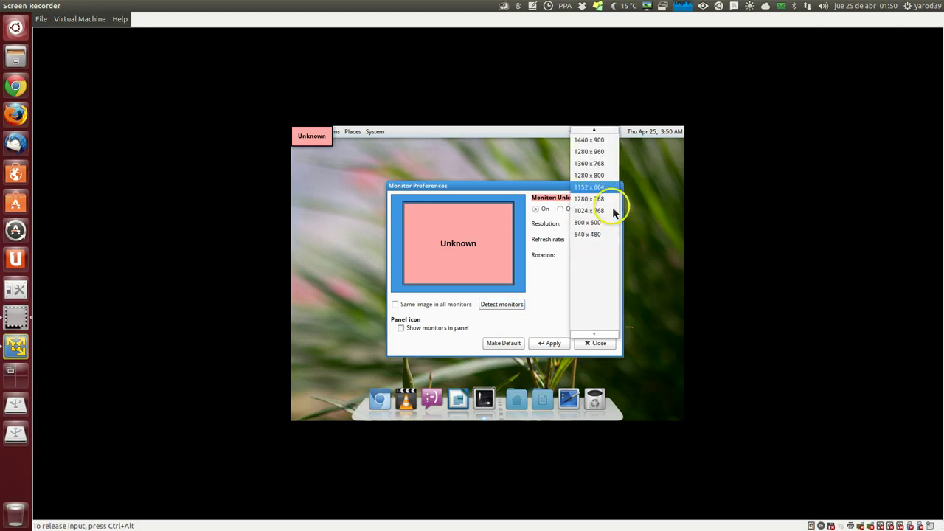
{"action": "left_click", "coordinate": [601, 141]}
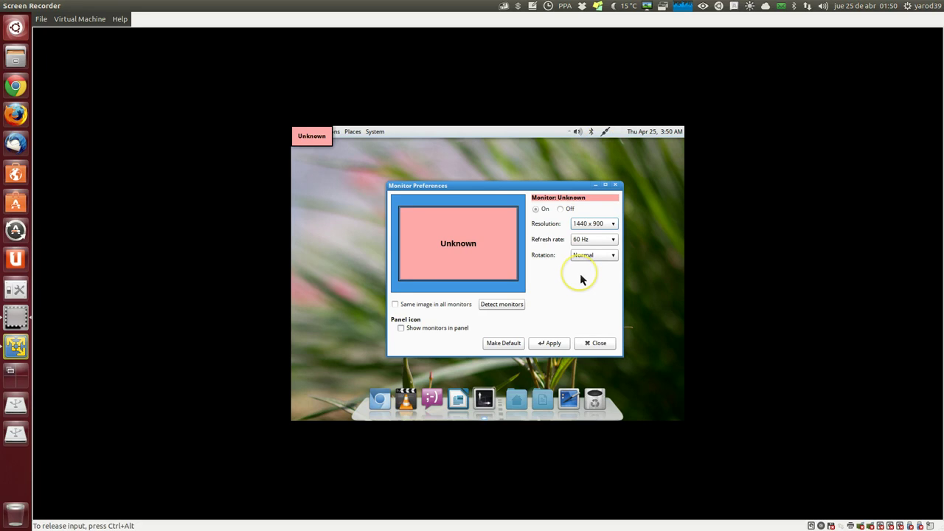
{"action": "left_click", "coordinate": [553, 343]}
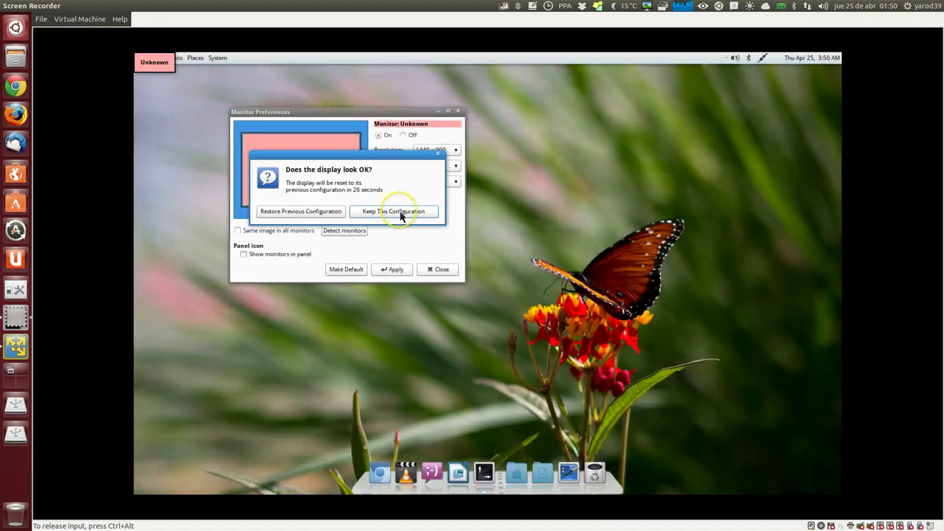
{"action": "left_click", "coordinate": [398, 211]}
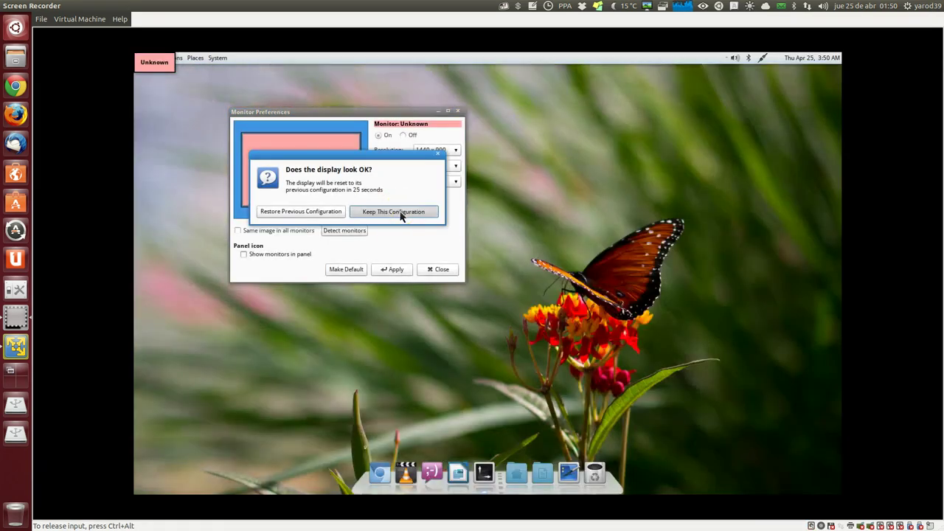
{"action": "left_click", "coordinate": [441, 270]}
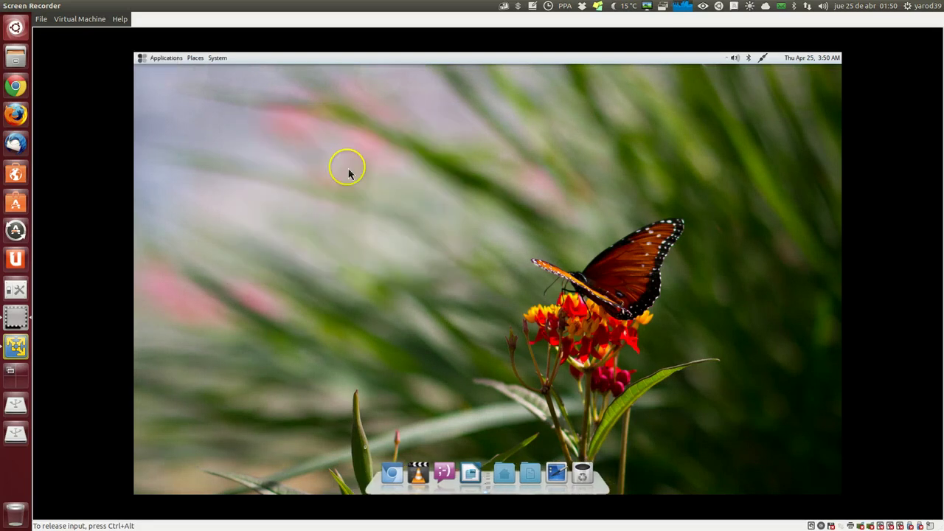
Open System > Administration > Language and authenticate with the root password
{"action": "left_click", "coordinate": [219, 59]}
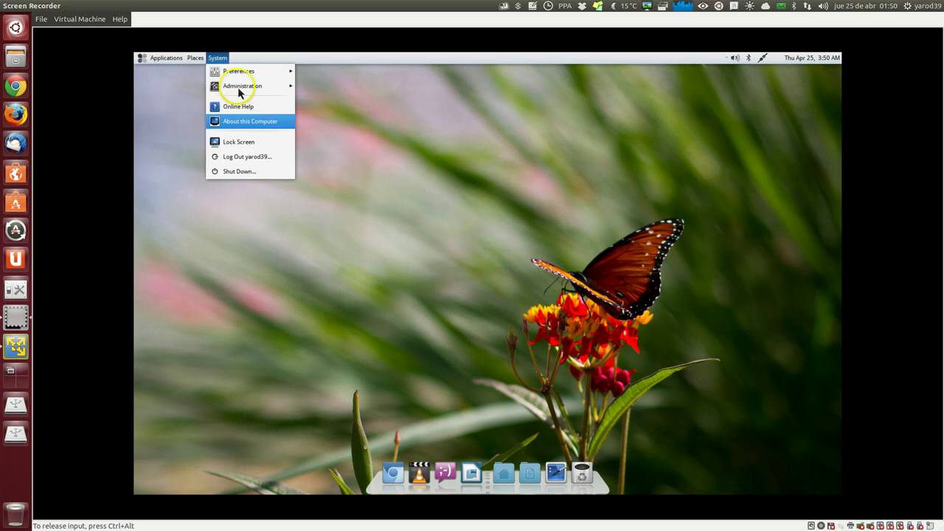
{"action": "mouse_move", "coordinate": [238, 86]}
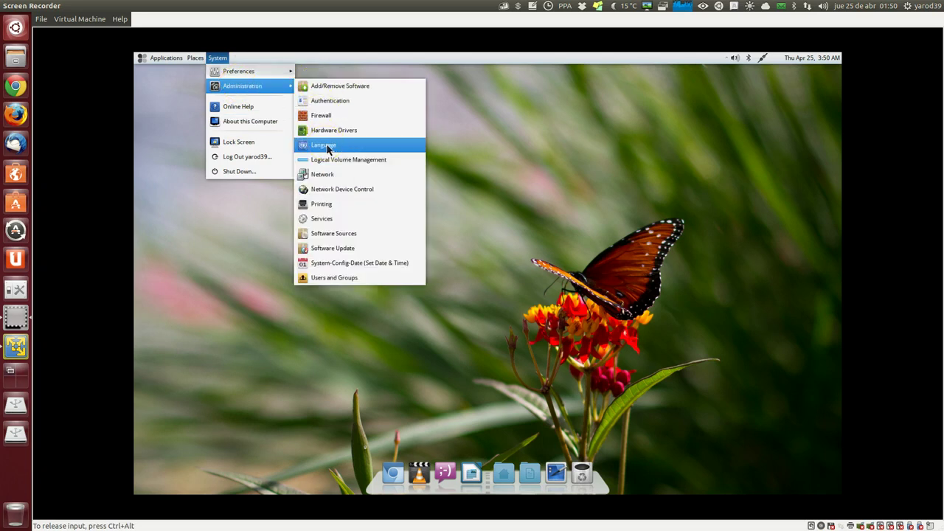
{"action": "left_click", "coordinate": [325, 146]}
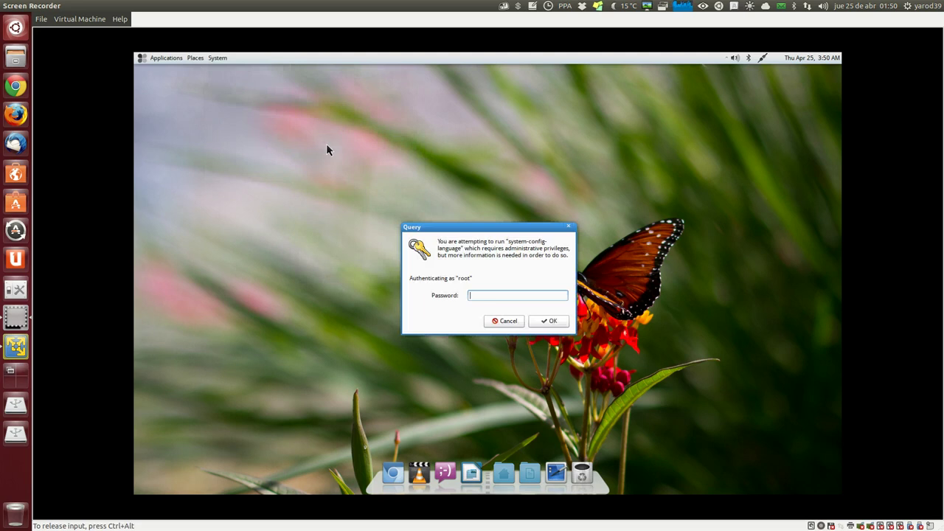
{"action": "type", "text": "********"}
{"action": "key", "text": "Return"}
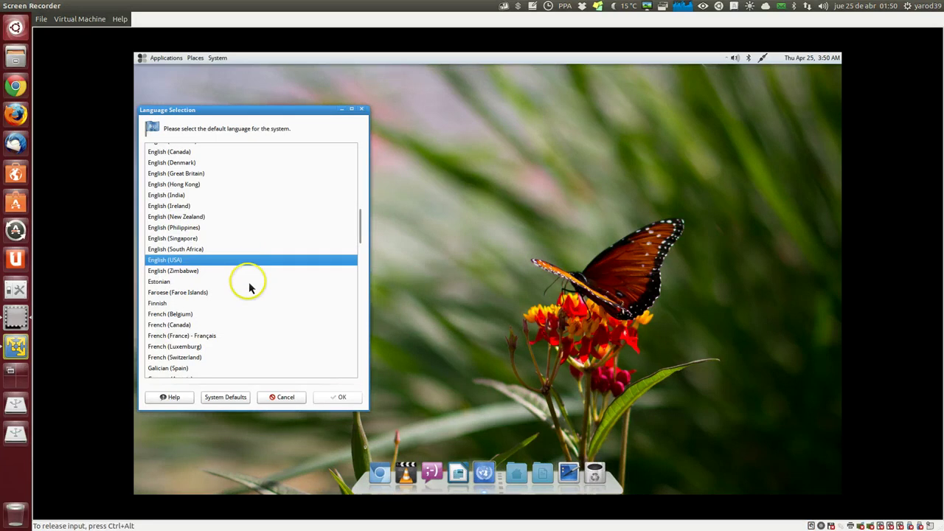
Select Spanish (Spain) - Español in the language list
{"action": "scroll", "coordinate": [249, 288], "scroll_direction": "down", "scroll_amount": 5}
{"action": "scroll", "coordinate": [248, 287], "scroll_direction": "down", "scroll_amount": 5}
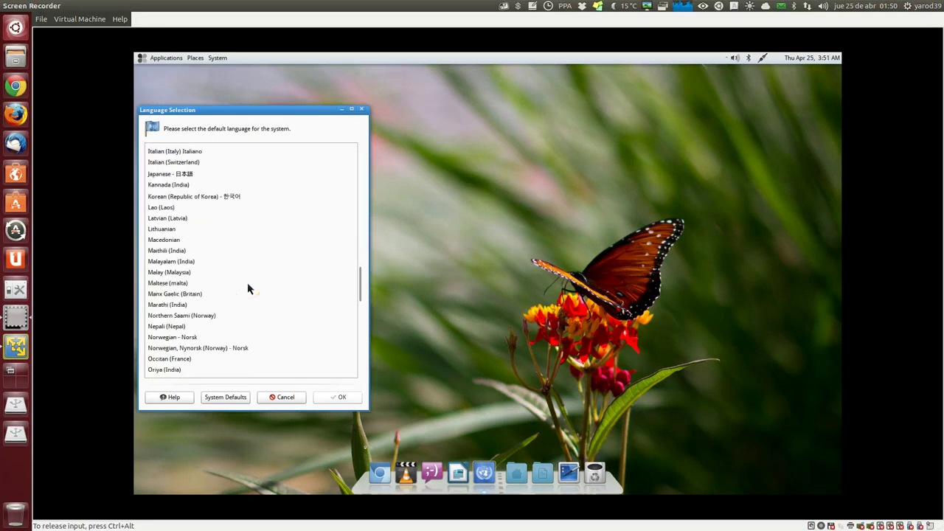
{"action": "scroll", "coordinate": [248, 287], "scroll_direction": "down", "scroll_amount": 6}
{"action": "scroll", "coordinate": [248, 289], "scroll_direction": "down", "scroll_amount": 2}
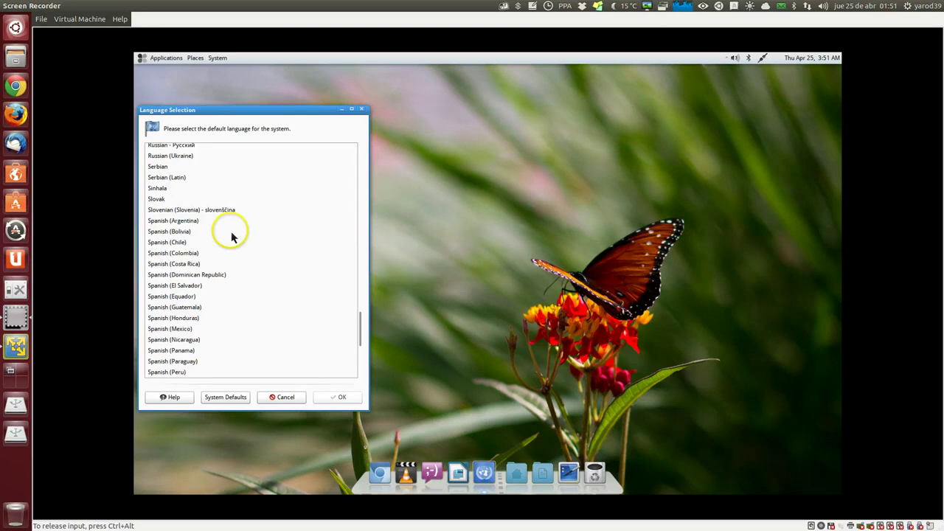
{"action": "scroll", "coordinate": [231, 331], "scroll_direction": "down", "scroll_amount": 4}
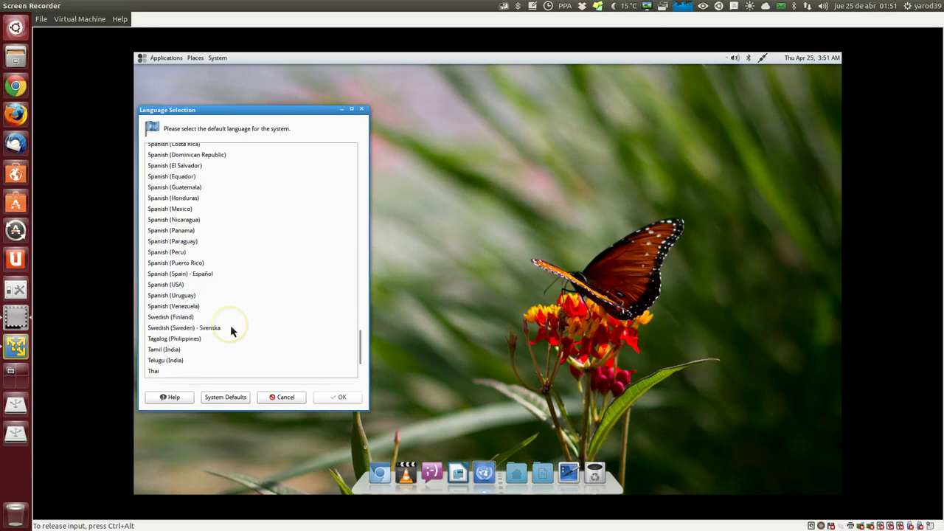
{"action": "left_click", "coordinate": [231, 278]}
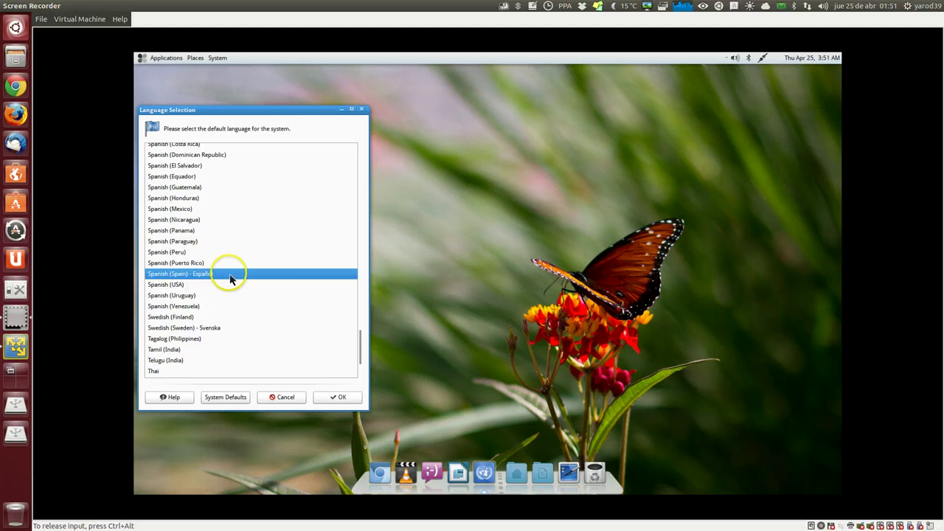
Confirm Spanish (Spain) - Español as the system language with OK
{"action": "left_click", "coordinate": [334, 399]}
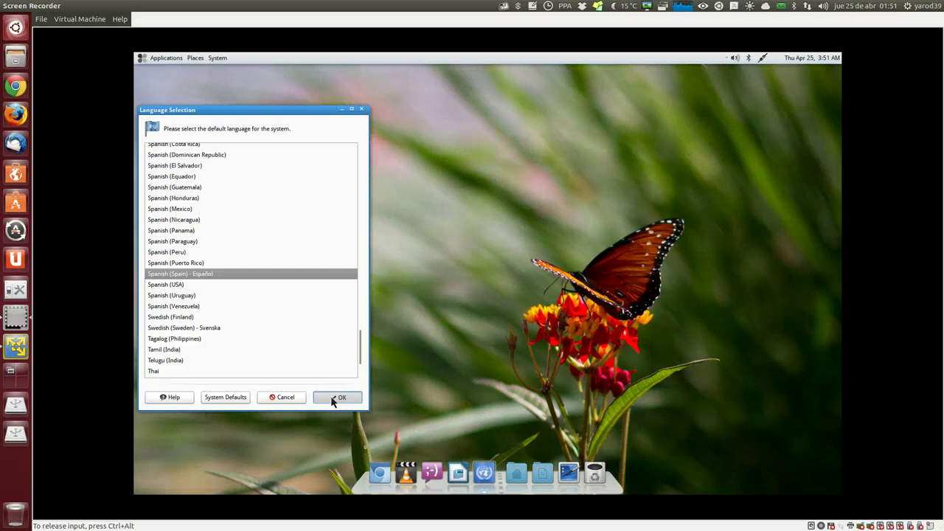
{"action": "left_click", "coordinate": [333, 401]}
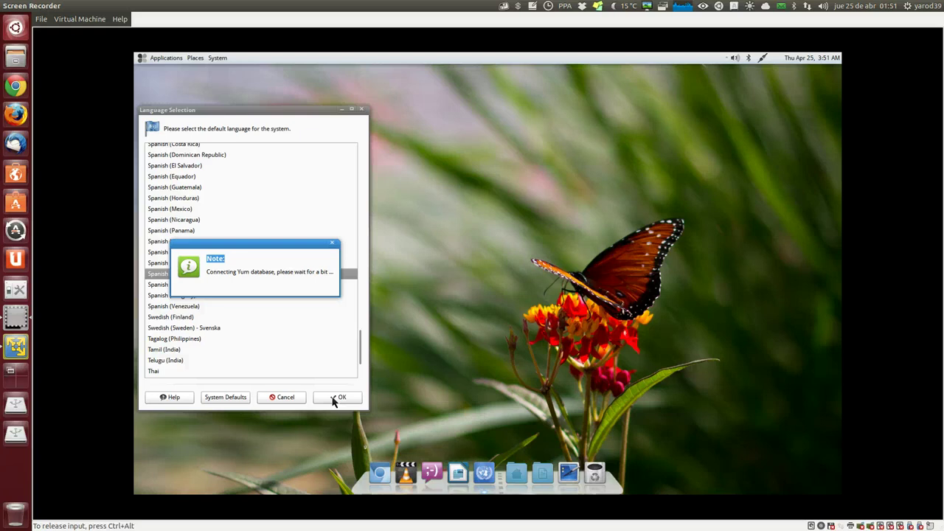
{"action": "left_click", "coordinate": [336, 400]}
Move the Yum database note aside and open the panel clock's calendar
{"action": "left_click", "coordinate": [788, 490]}
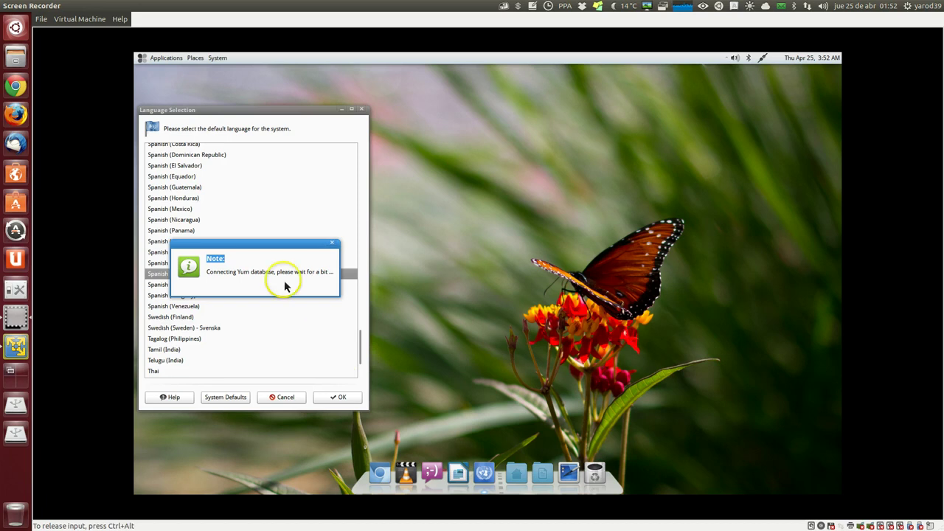
{"action": "left_click_drag", "start_coordinate": [275, 248], "coordinate": [309, 212]}
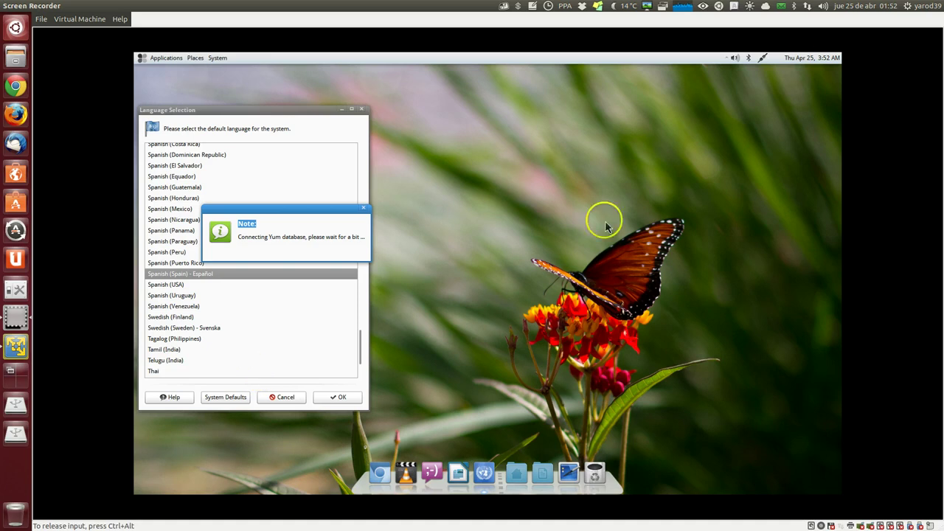
{"action": "left_click", "coordinate": [808, 65]}
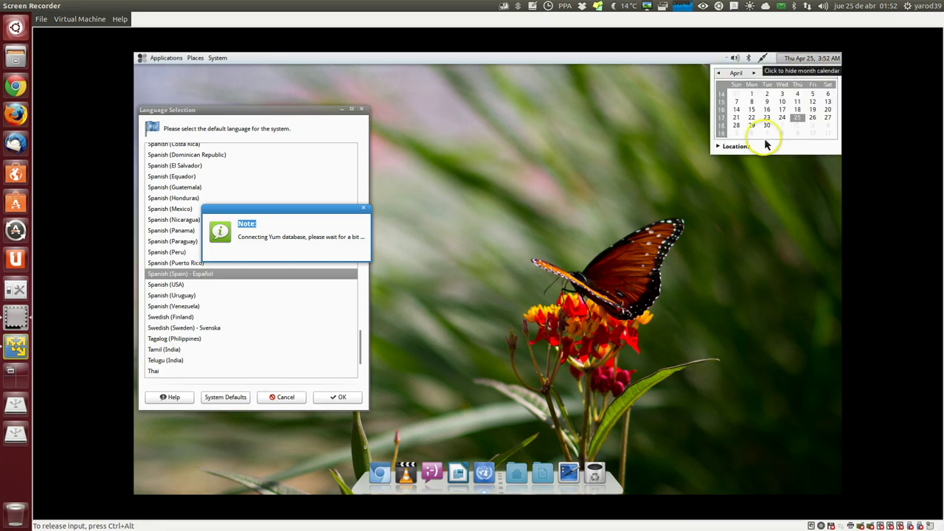
Add Madrid, Spain as a new clock location
{"action": "left_click", "coordinate": [744, 150]}
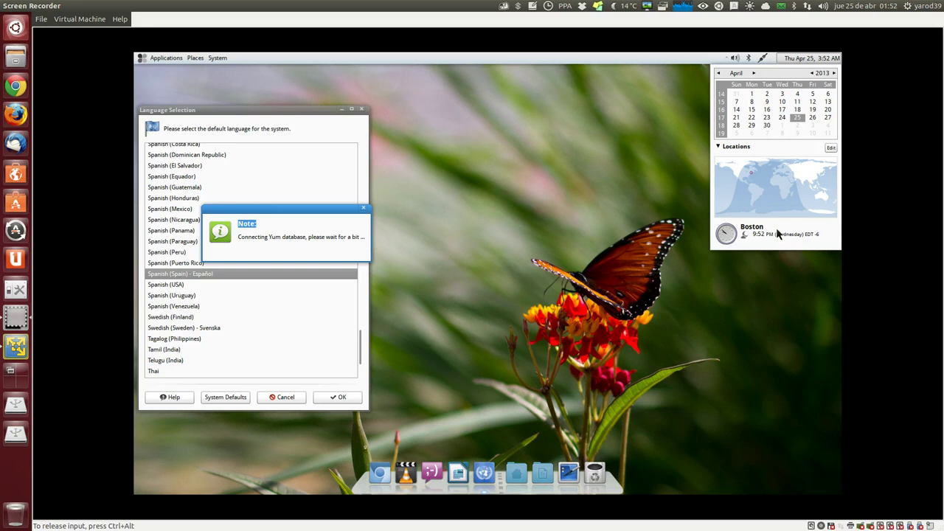
{"action": "left_click", "coordinate": [831, 148]}
{"action": "left_click", "coordinate": [726, 234]}
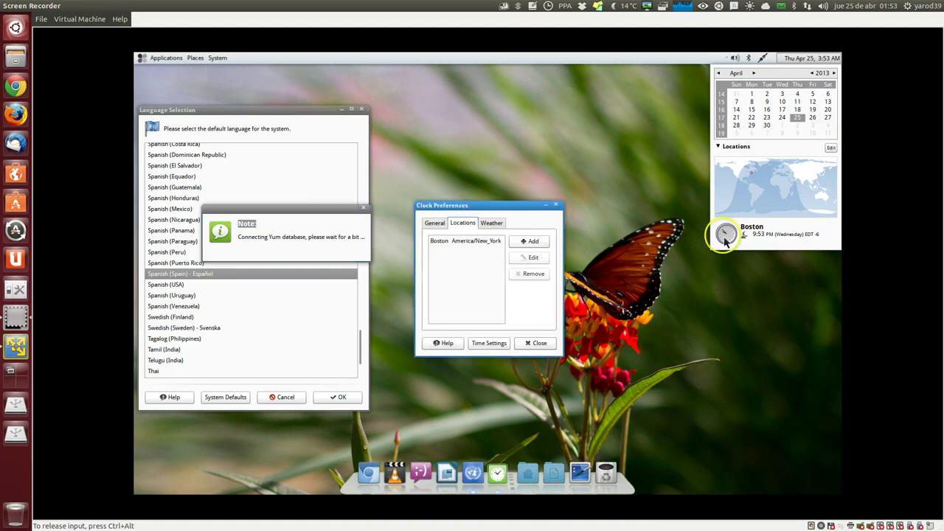
{"action": "left_click", "coordinate": [521, 240]}
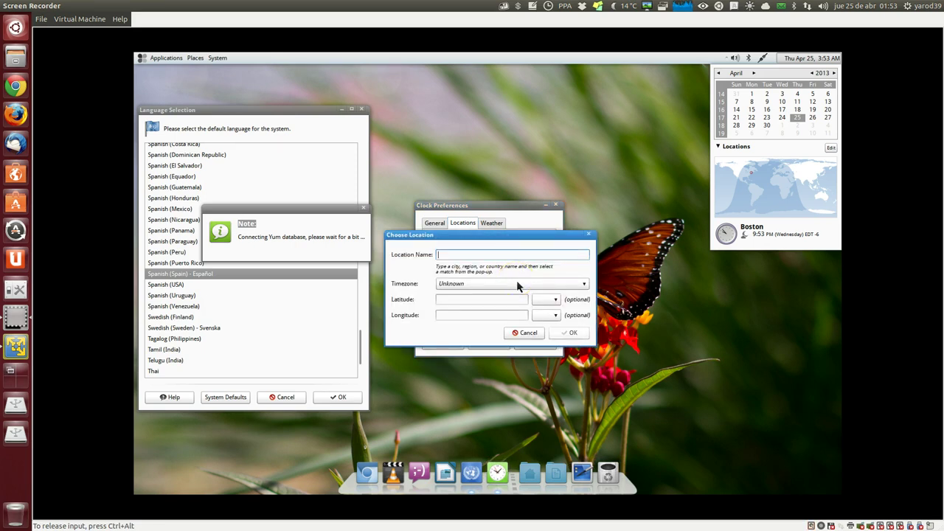
{"action": "type", "text": "Madrid"}
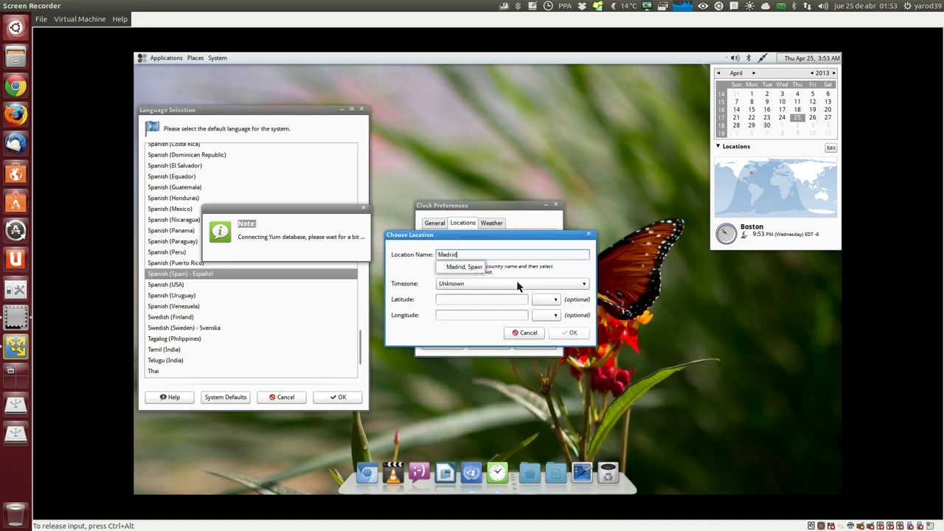
{"action": "left_click", "coordinate": [475, 267]}
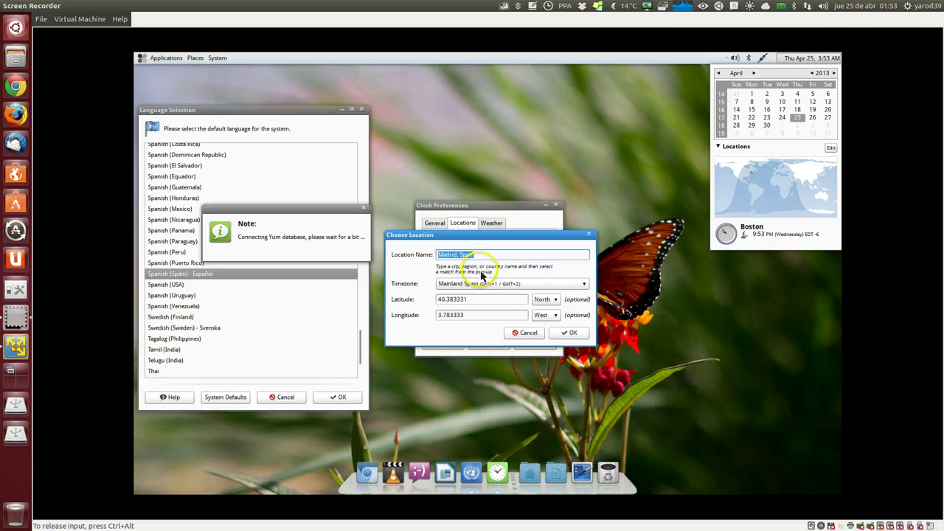
{"action": "left_click", "coordinate": [569, 333]}
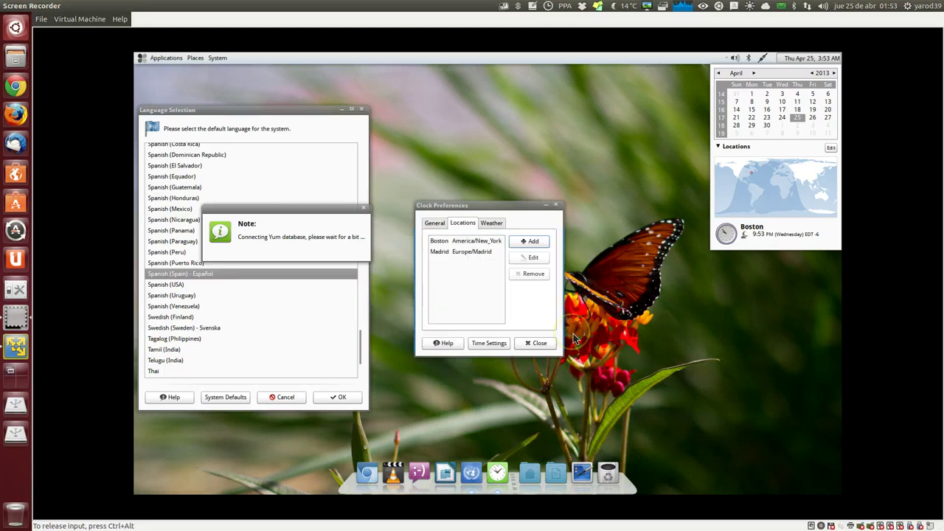
Remove Boston from the clock locations and close Clock Preferences and the calendar
{"action": "left_click", "coordinate": [486, 244]}
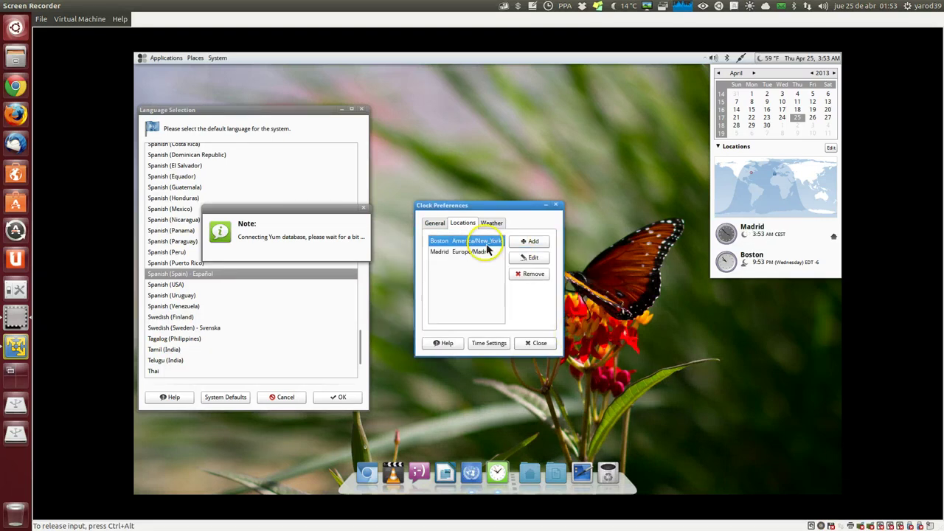
{"action": "left_click", "coordinate": [529, 273]}
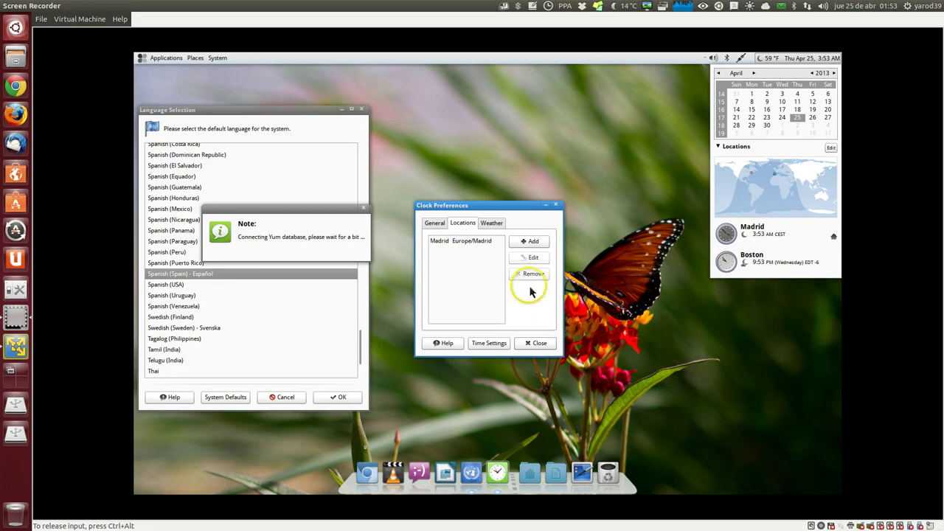
{"action": "left_click", "coordinate": [536, 344]}
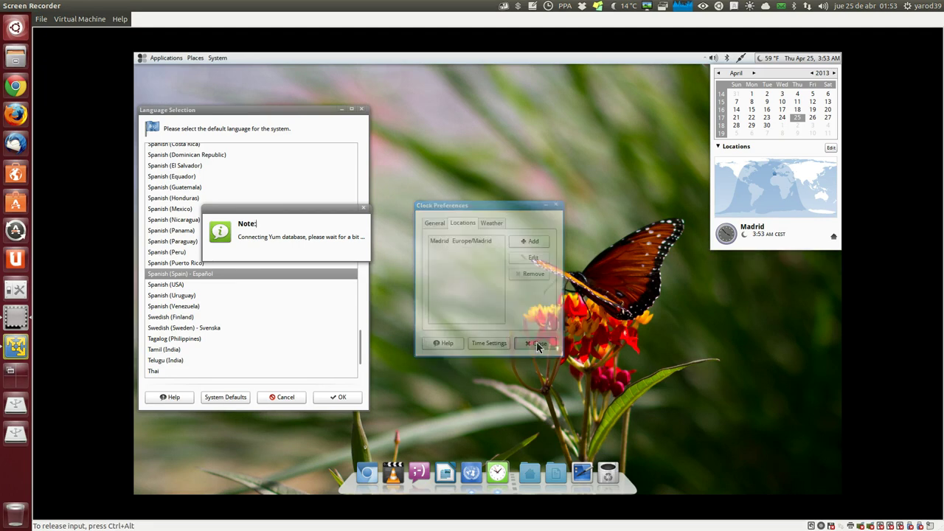
{"action": "left_click", "coordinate": [803, 63]}
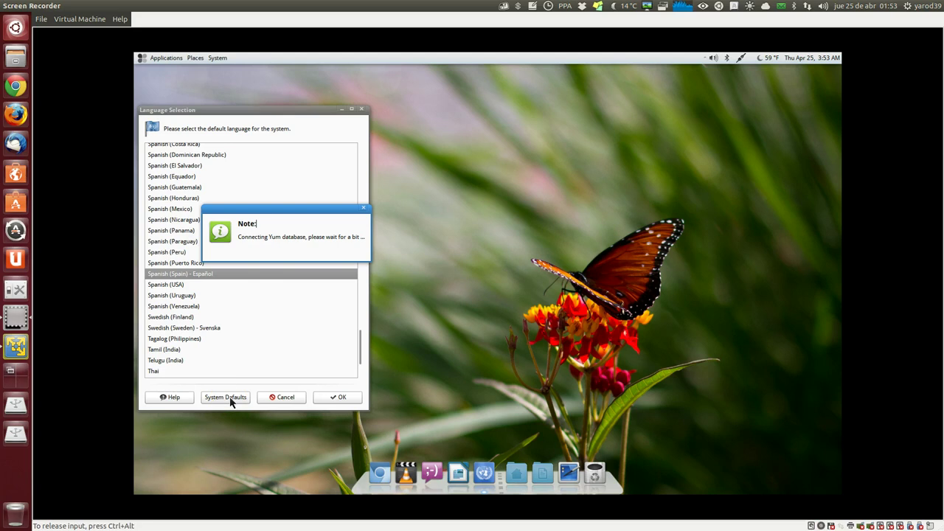
Dismiss the Yum note and reapply Spanish (Spain) - Español as the system language
{"action": "left_click", "coordinate": [364, 208]}
{"action": "left_click", "coordinate": [365, 208]}
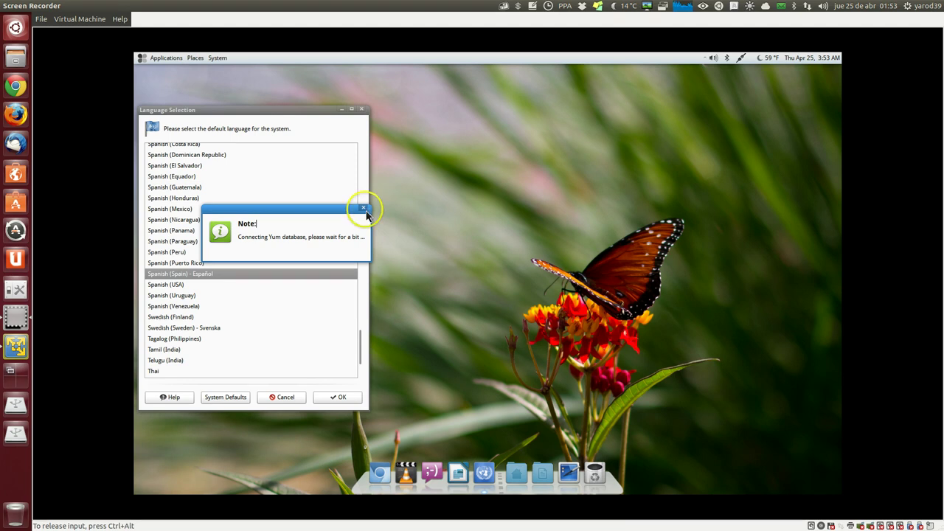
{"action": "left_click", "coordinate": [218, 275]}
{"action": "left_click", "coordinate": [332, 398]}
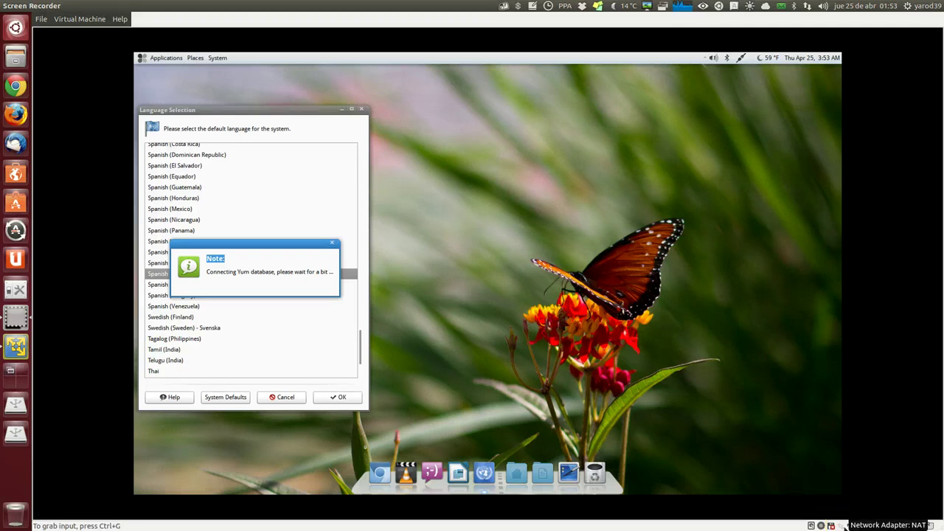
Switch the virtual machine's network connection to Bridged
{"action": "left_click", "coordinate": [846, 527]}
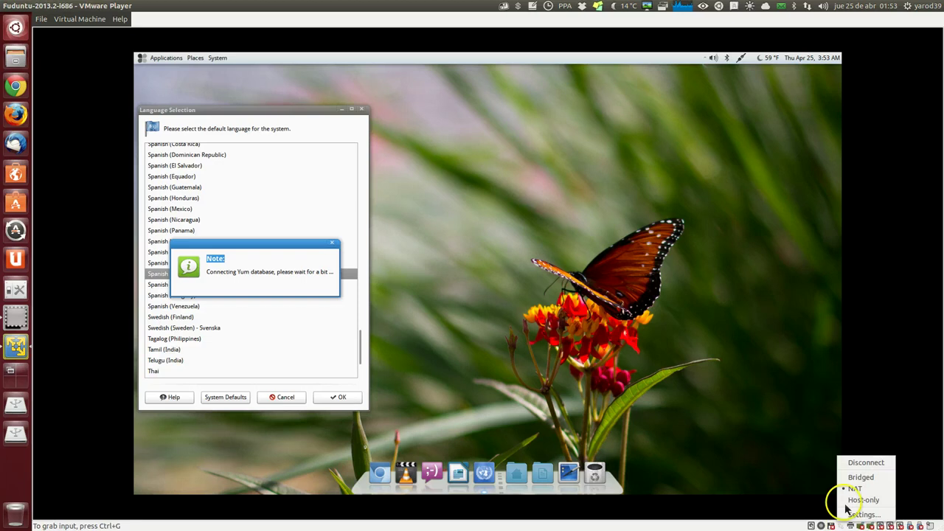
{"action": "left_click", "coordinate": [845, 477]}
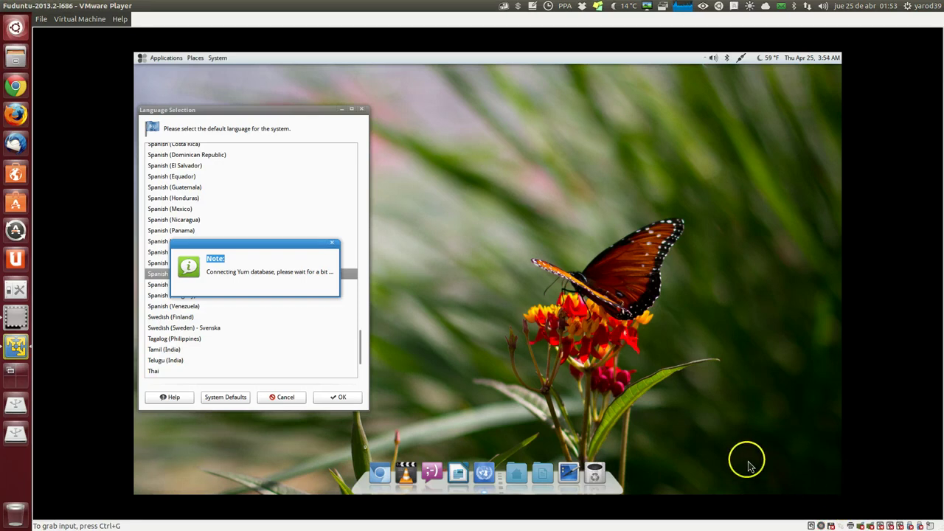
{"action": "left_click", "coordinate": [715, 449]}
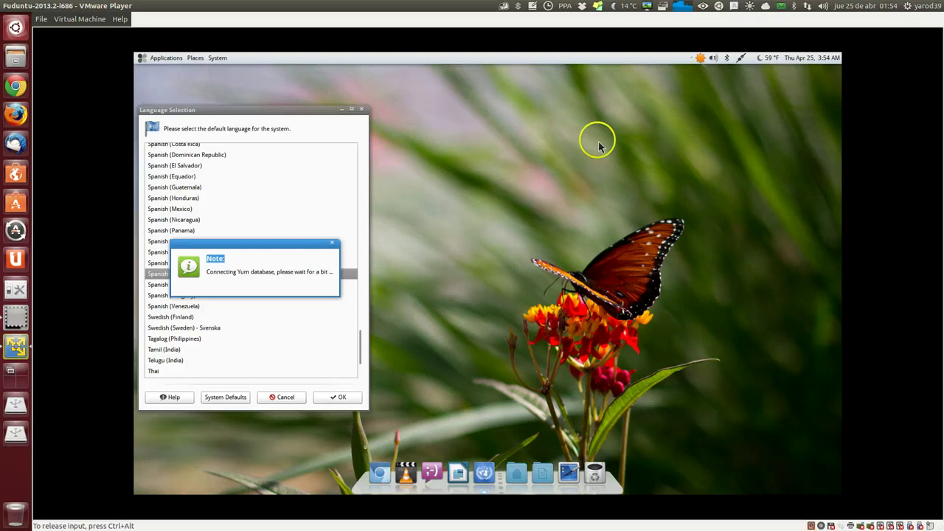
Install all 84 pending updates, accepting the additional required packages
{"action": "left_click", "coordinate": [698, 61]}
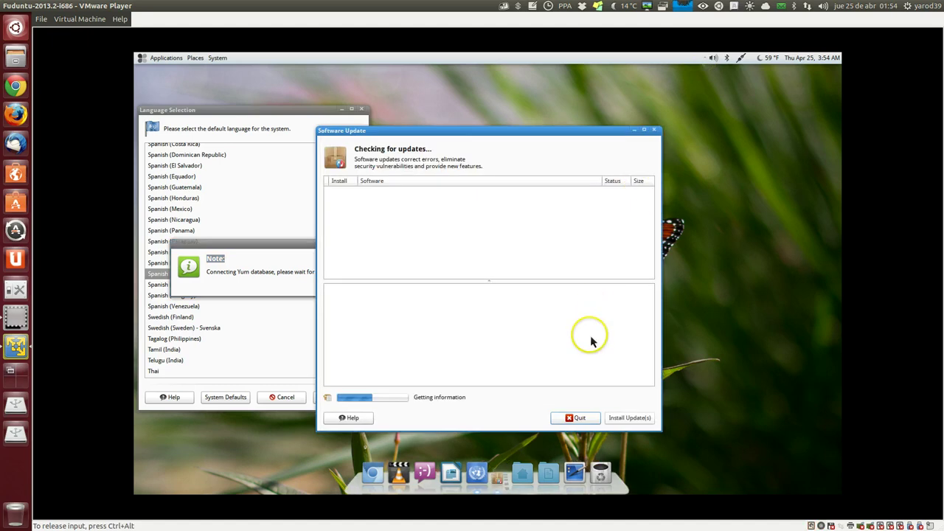
{"action": "left_click", "coordinate": [631, 426]}
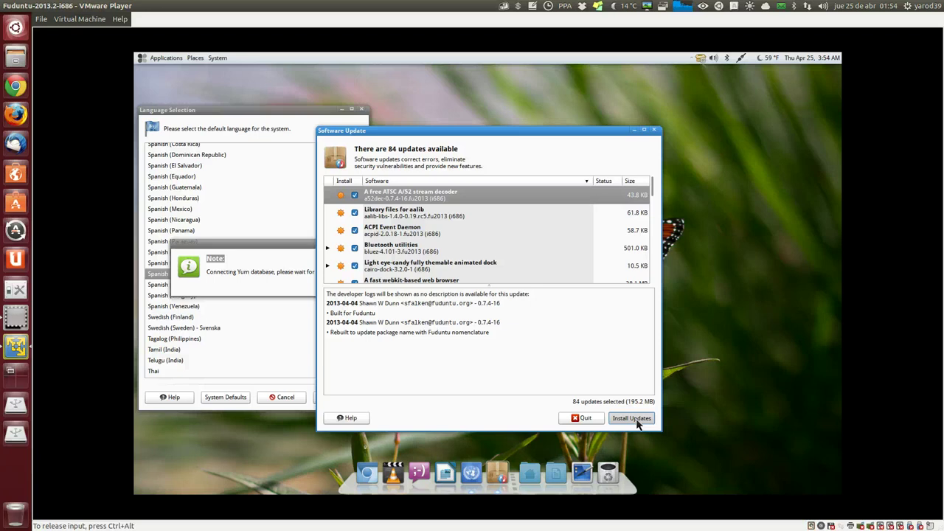
{"action": "left_click", "coordinate": [638, 425]}
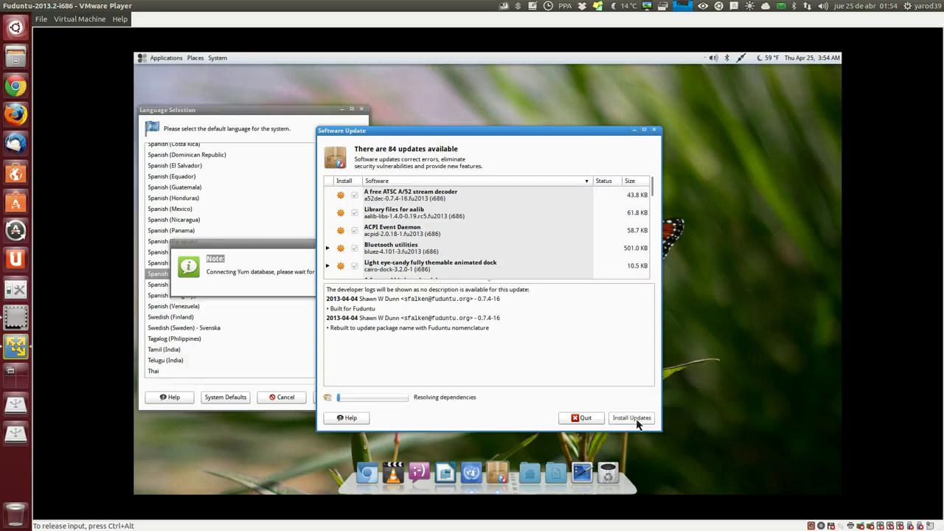
{"action": "left_click", "coordinate": [475, 136]}
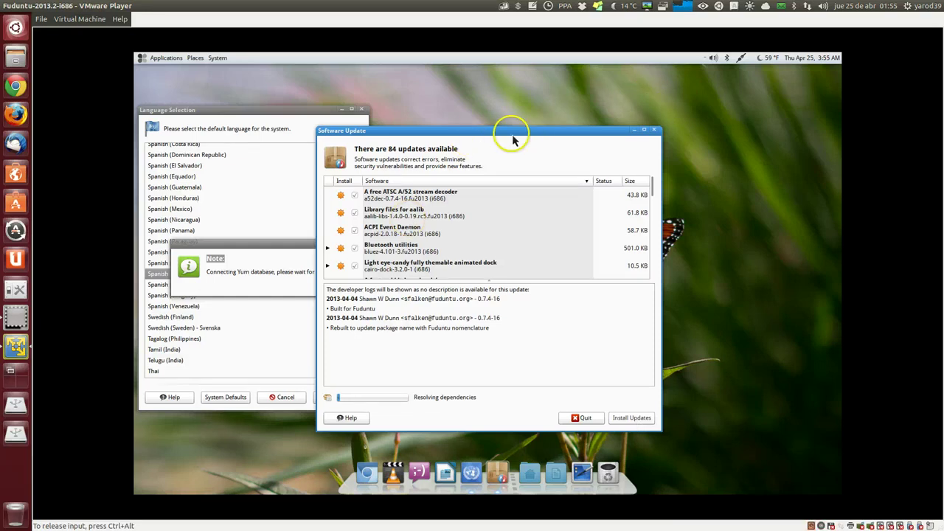
{"action": "left_click_drag", "start_coordinate": [603, 125], "coordinate": [686, 91]}
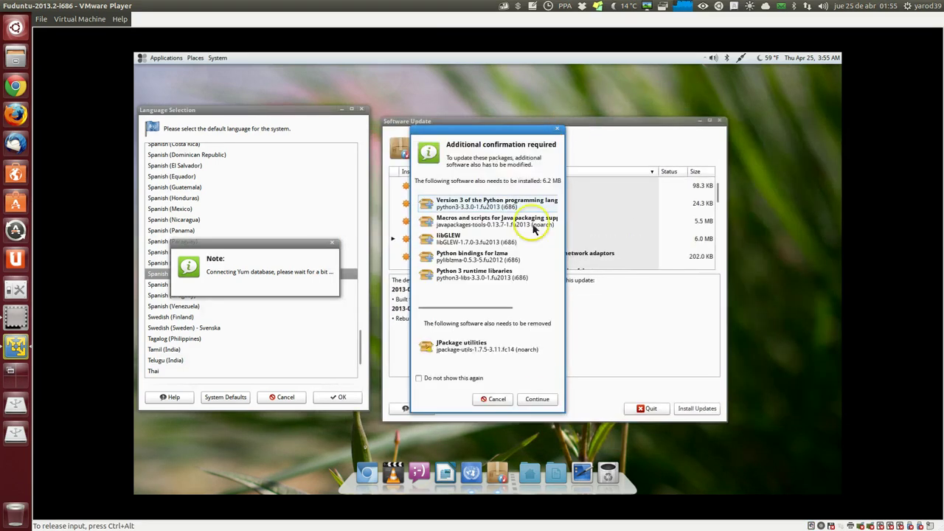
{"action": "left_click", "coordinate": [544, 402]}
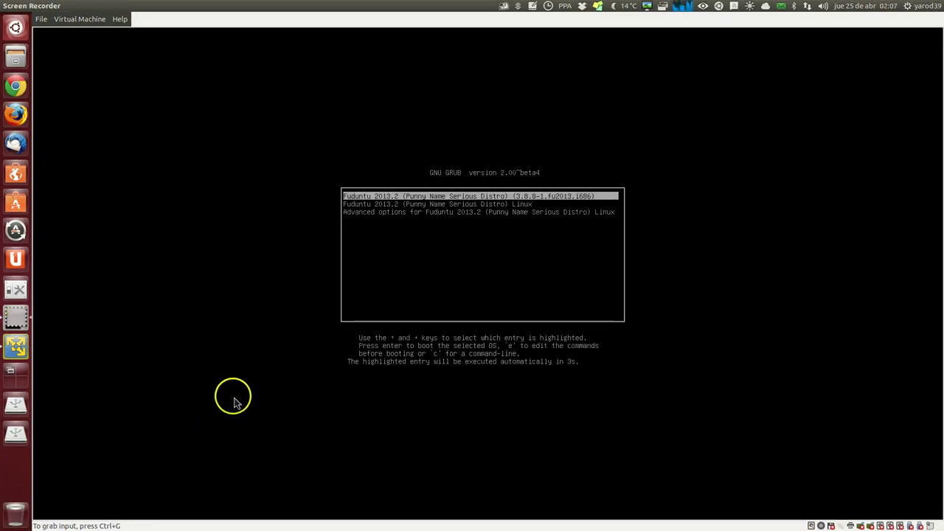
Boot the default Fuduntu 2013.2 entry through to the login screen
{"action": "left_click", "coordinate": [266, 356]}
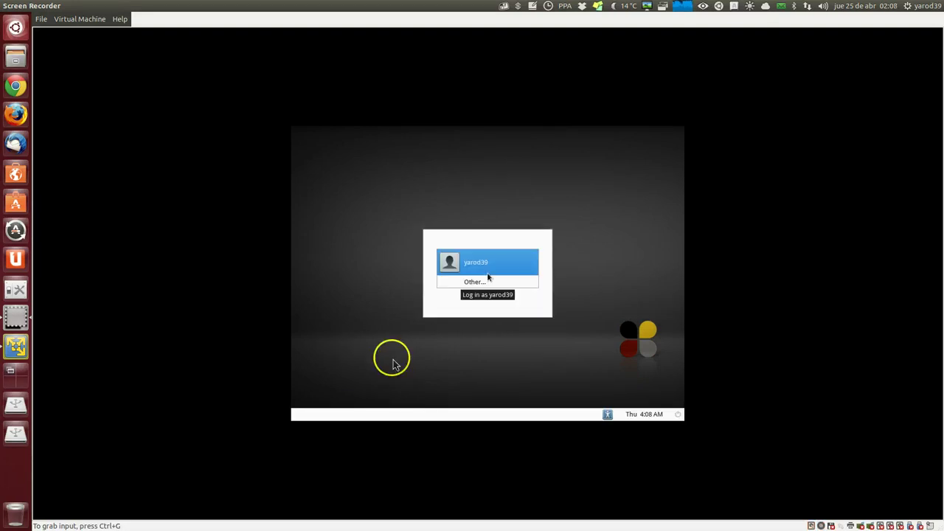
Select the user account on the Fuduntu login screen
{"action": "left_click", "coordinate": [469, 274]}
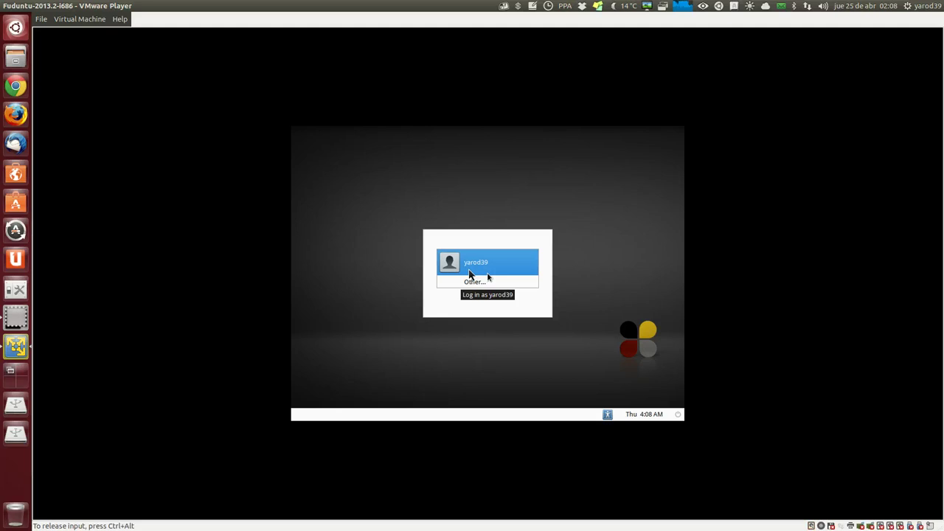
{"action": "left_click", "coordinate": [472, 262]}
{"action": "left_click", "coordinate": [481, 265]}
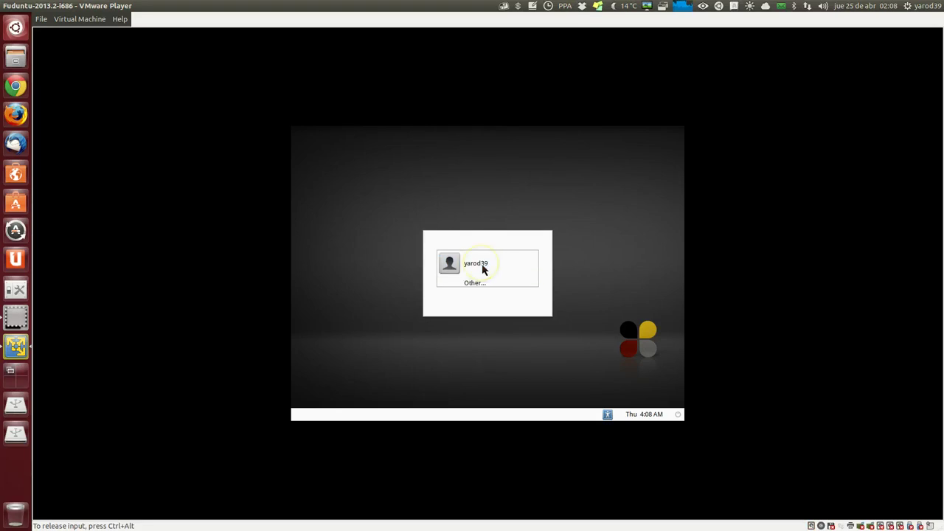
Set the session language to Español (España), then enter the account password to log in
{"action": "left_click", "coordinate": [442, 415]}
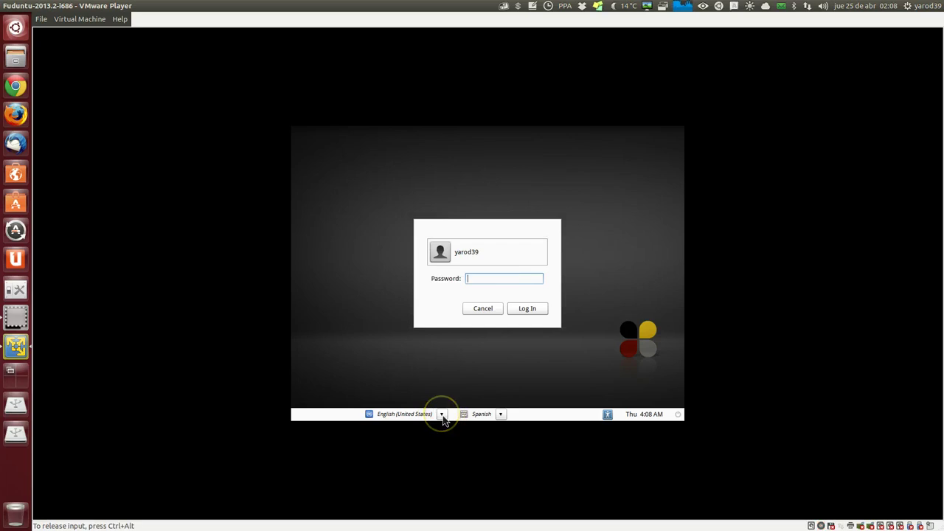
{"action": "left_click", "coordinate": [443, 415]}
{"action": "left_click", "coordinate": [439, 402]}
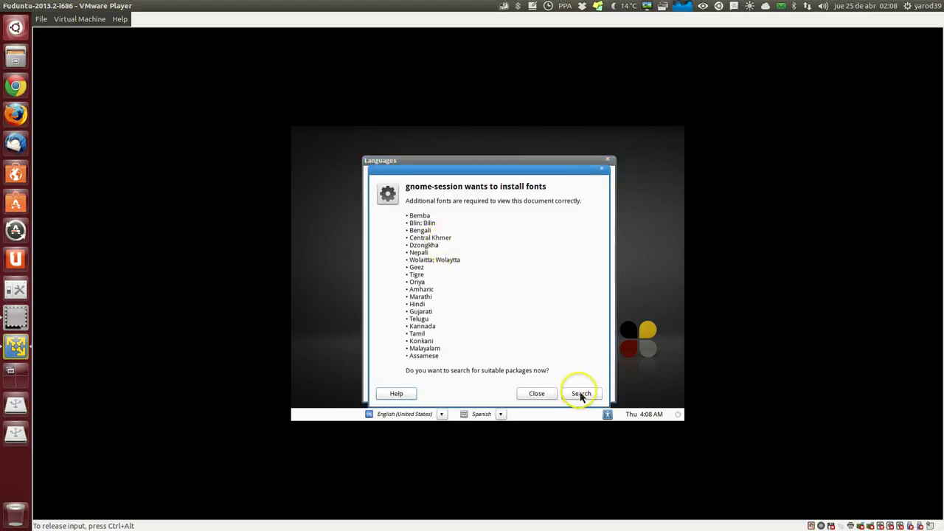
{"action": "left_click", "coordinate": [537, 394]}
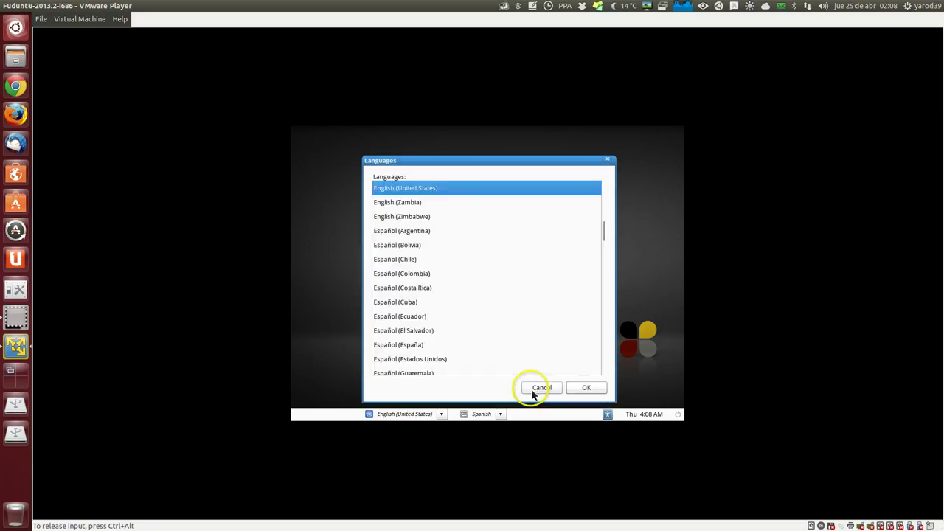
{"action": "left_click", "coordinate": [449, 357]}
{"action": "left_click", "coordinate": [449, 343]}
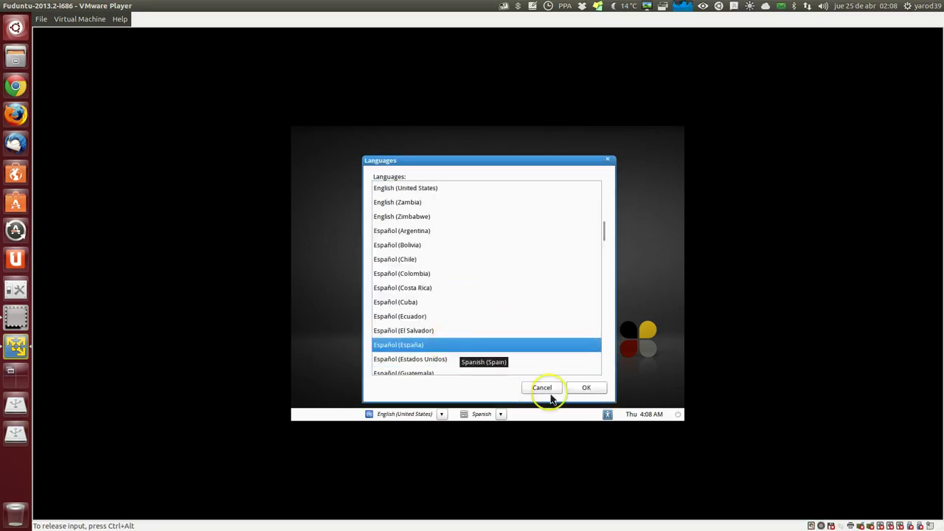
{"action": "left_click", "coordinate": [587, 388]}
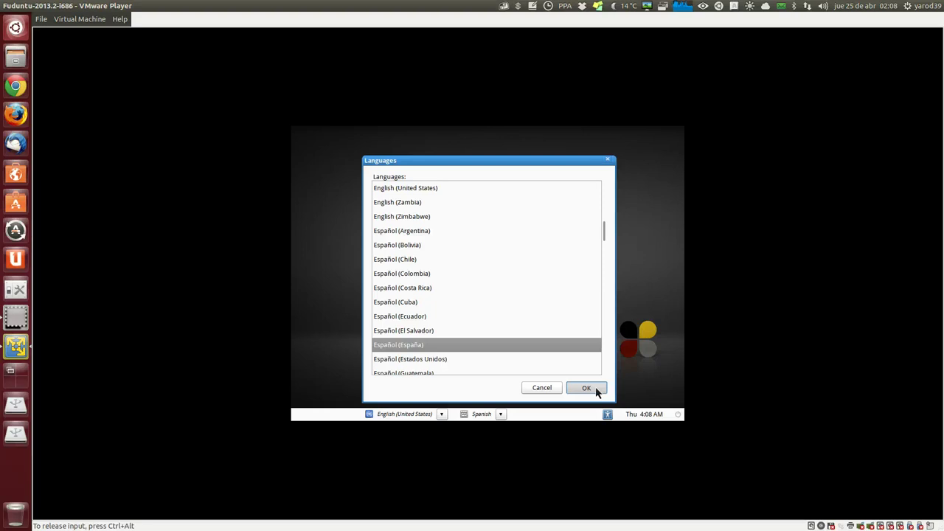
{"action": "left_click", "coordinate": [595, 387]}
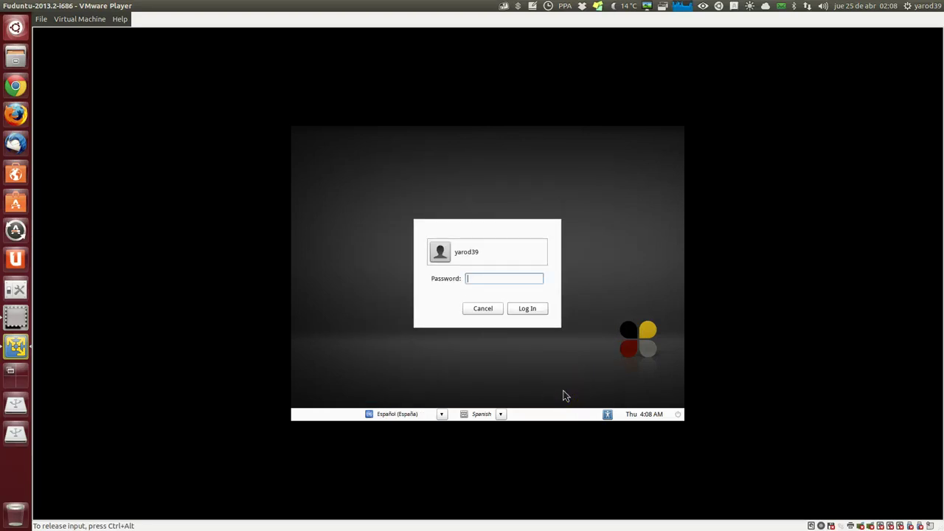
{"action": "type", "text": "********"}
{"action": "key", "text": "Return"}
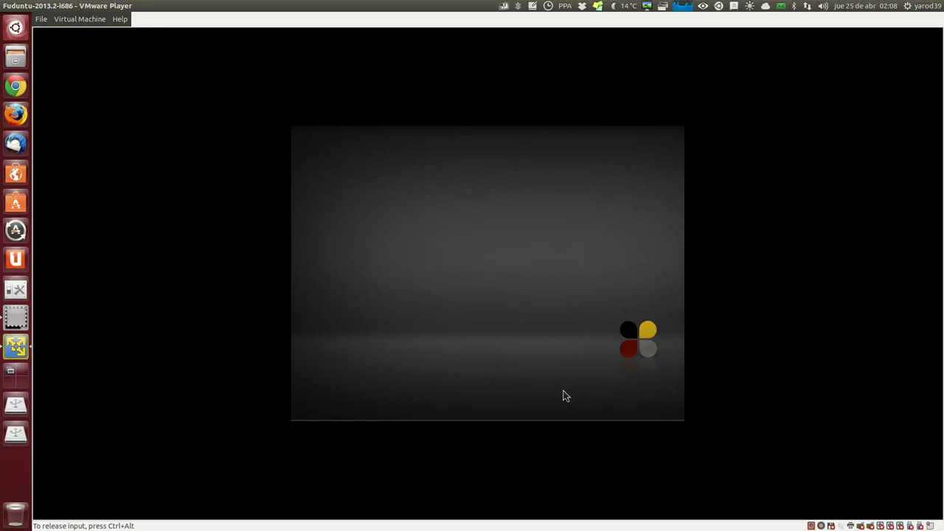
Accept 'Actualizar nombres' for Spanish home folders, close Welcome to Fuduntu!, and check the panel calendar
{"action": "left_click", "coordinate": [560, 385]}
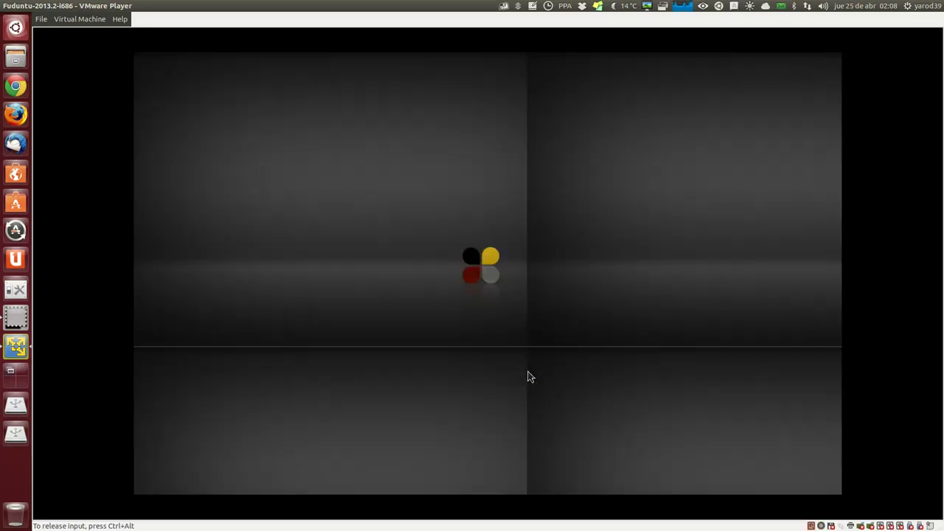
{"action": "left_click", "coordinate": [517, 382]}
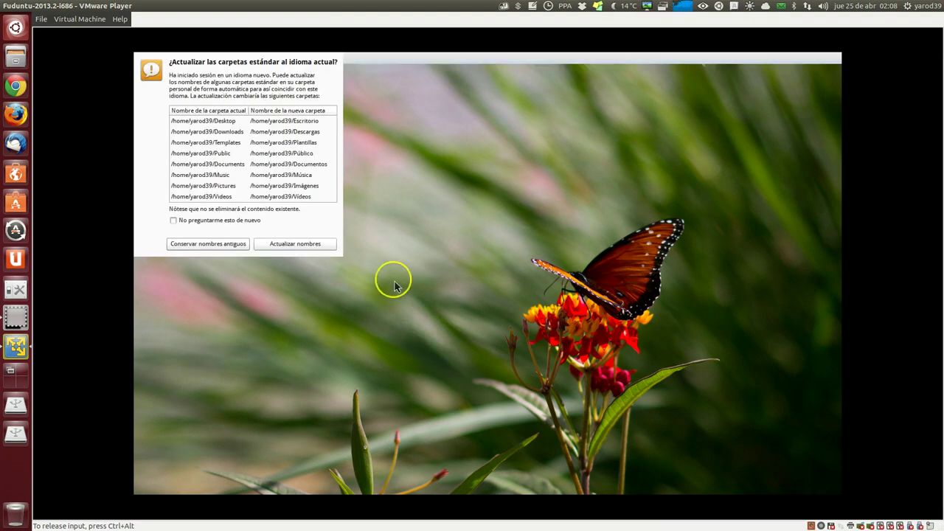
{"action": "left_click", "coordinate": [297, 245]}
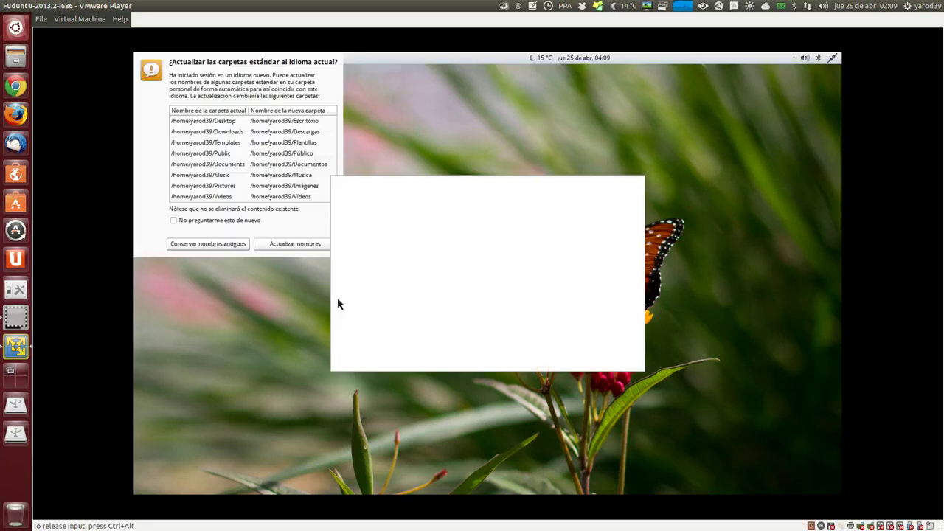
{"action": "left_click_drag", "start_coordinate": [338, 304], "coordinate": [363, 327]}
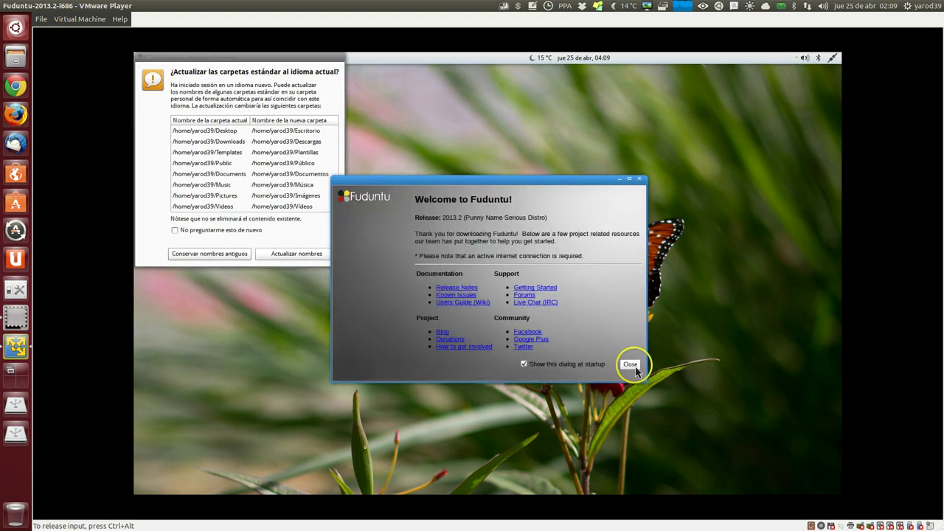
{"action": "left_click", "coordinate": [624, 369]}
{"action": "left_click", "coordinate": [305, 257]}
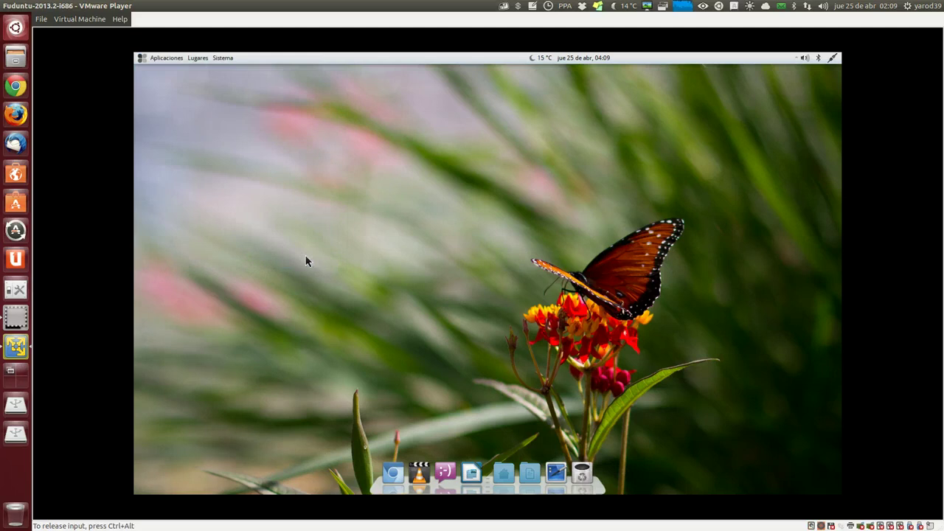
{"action": "left_click", "coordinate": [308, 267]}
{"action": "left_click", "coordinate": [553, 60]}
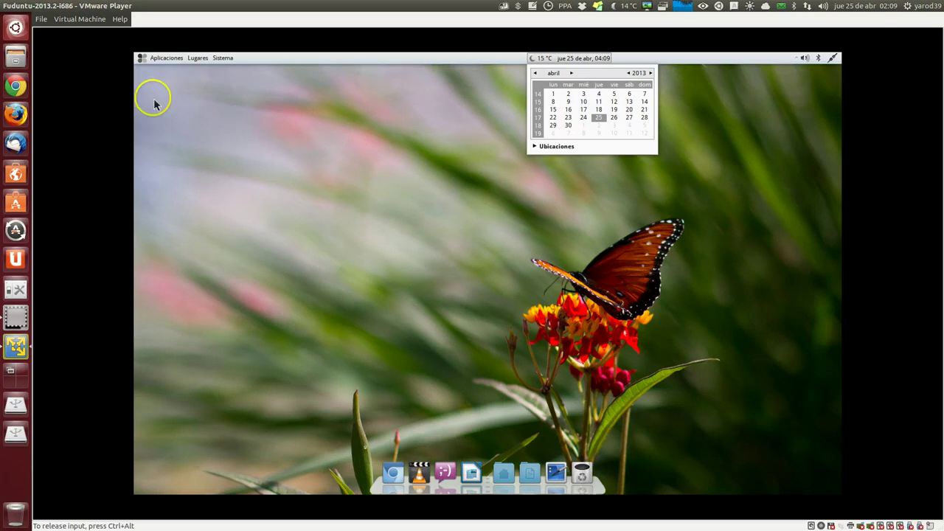
{"action": "left_click", "coordinate": [164, 62]}
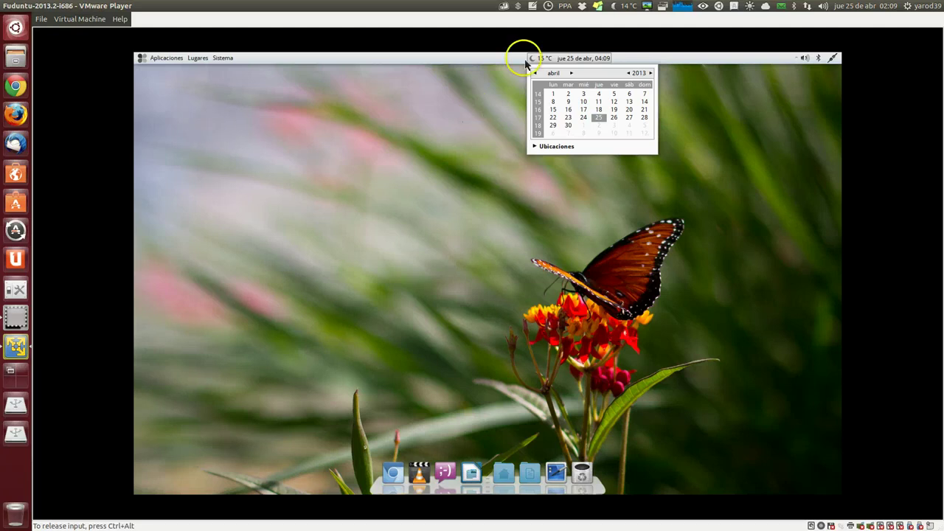
{"action": "left_click", "coordinate": [565, 57]}
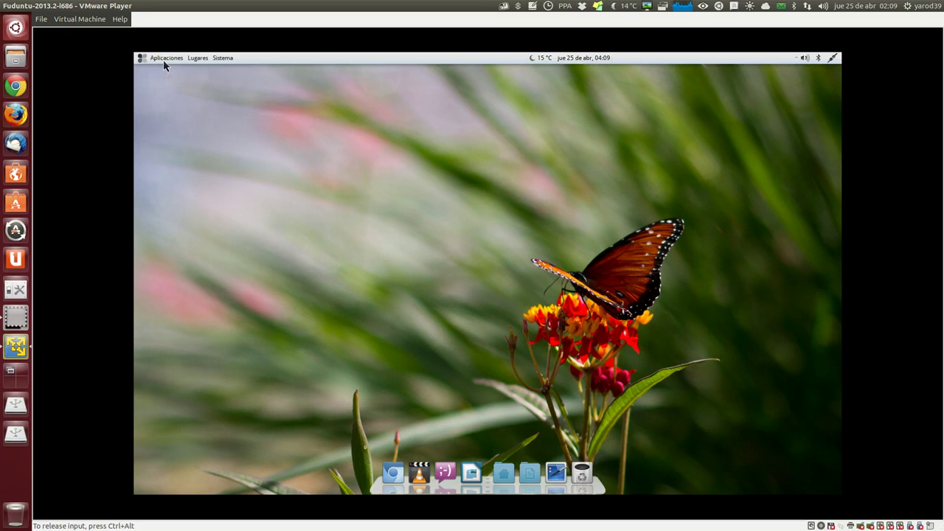
{"action": "left_click", "coordinate": [163, 60]}
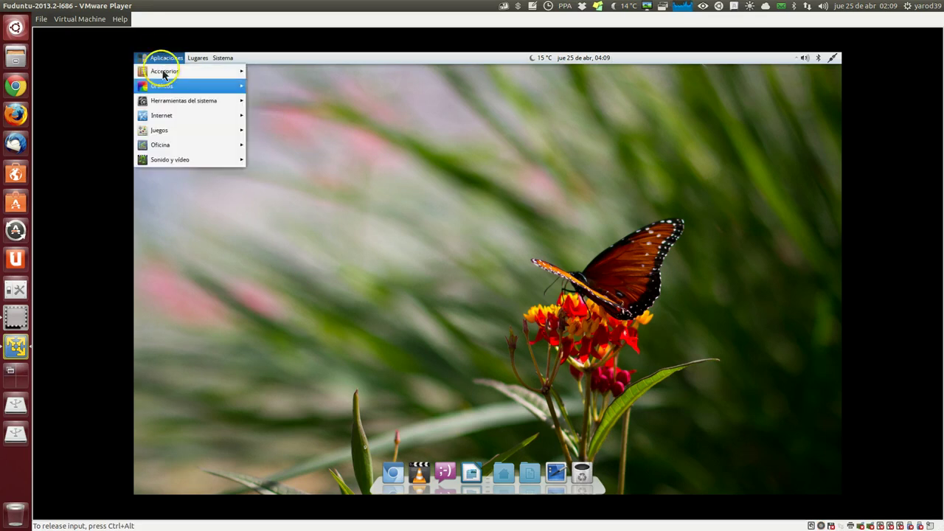
{"action": "mouse_move", "coordinate": [164, 71]}
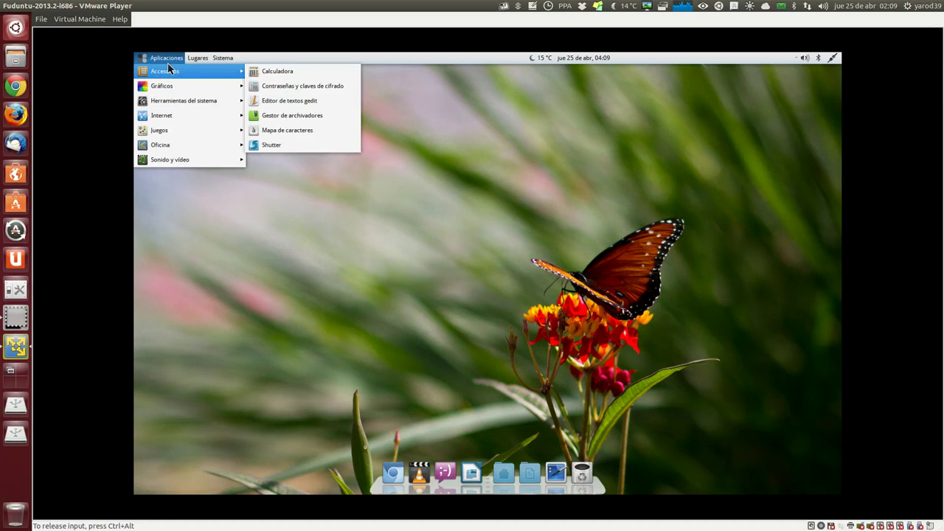
{"action": "left_click", "coordinate": [168, 85]}
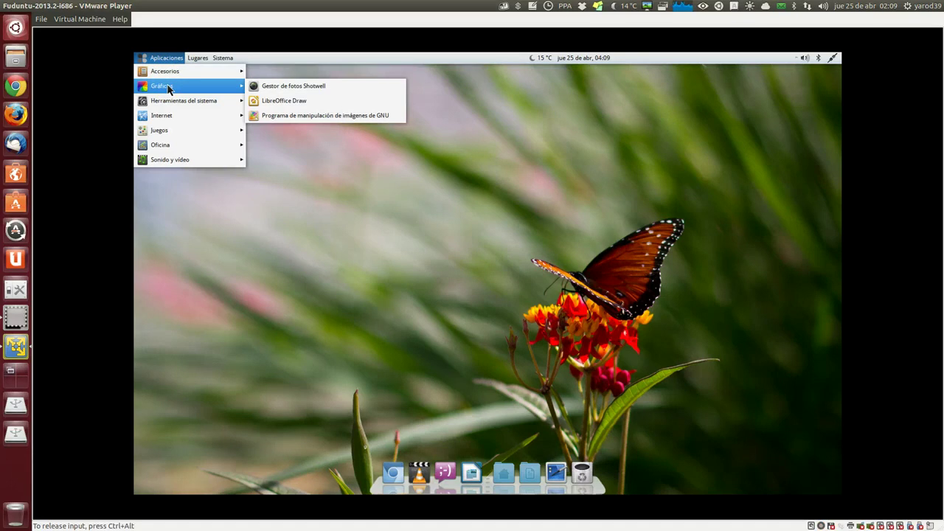
{"action": "left_click", "coordinate": [169, 87]}
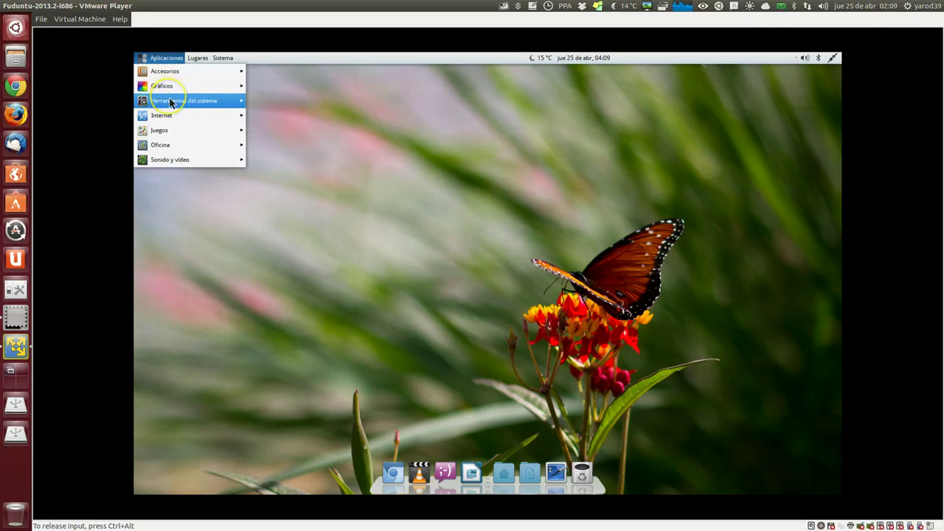
{"action": "mouse_move", "coordinate": [169, 101]}
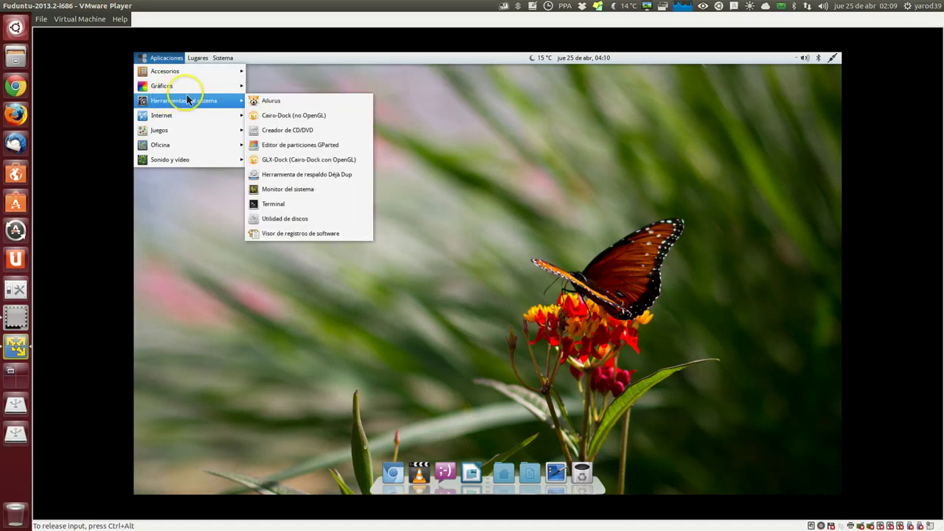
{"action": "left_click", "coordinate": [234, 89]}
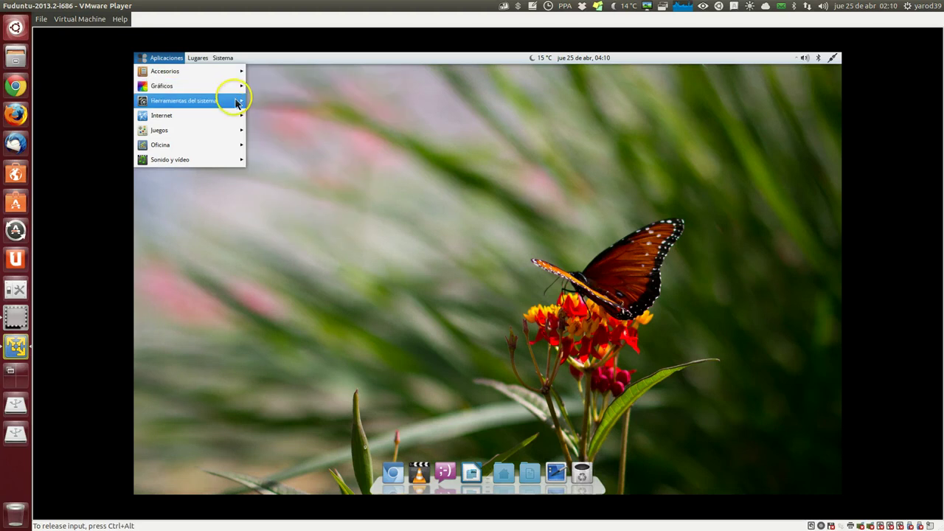
{"action": "mouse_move", "coordinate": [238, 102]}
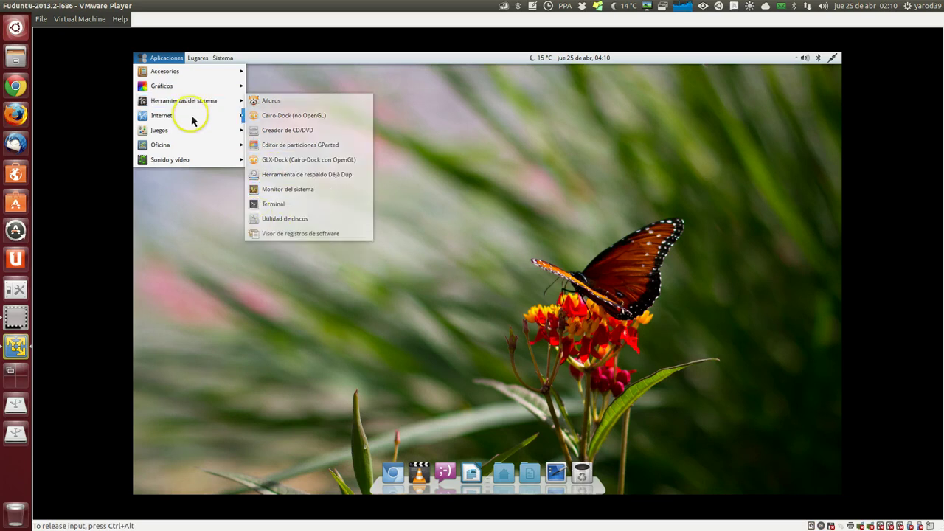
{"action": "mouse_move", "coordinate": [191, 118]}
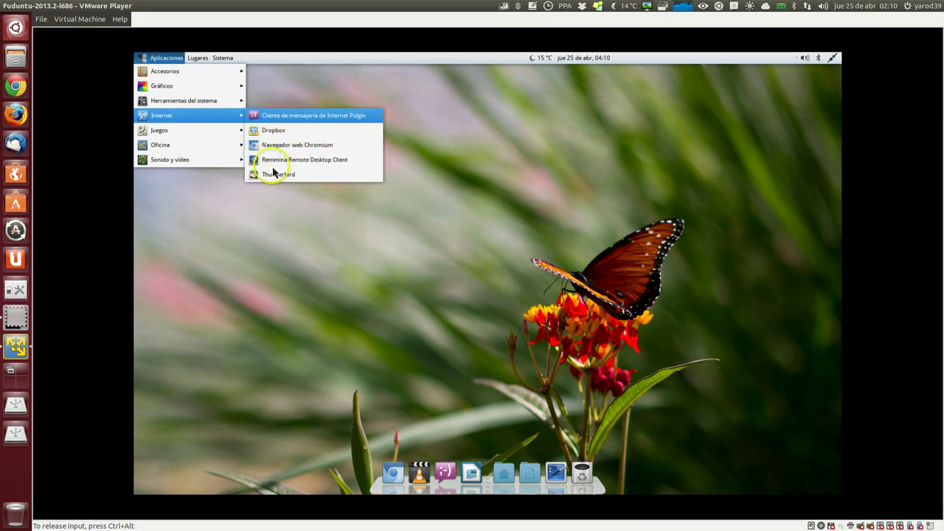
{"action": "mouse_move", "coordinate": [172, 132]}
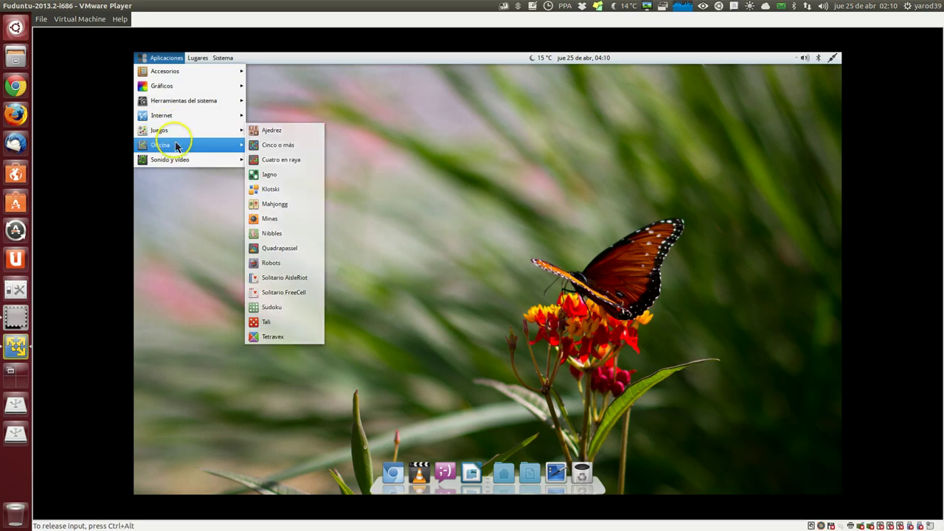
{"action": "mouse_move", "coordinate": [178, 148]}
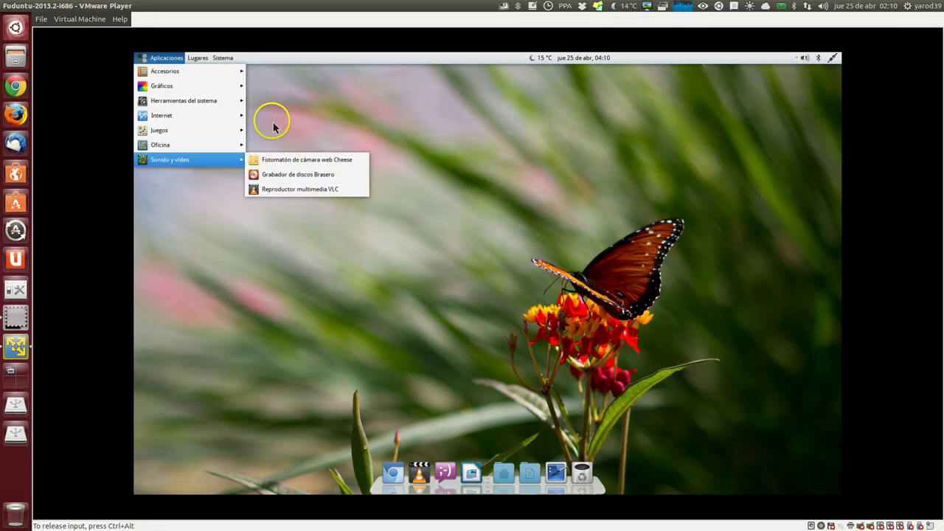
{"action": "left_click", "coordinate": [258, 107]}
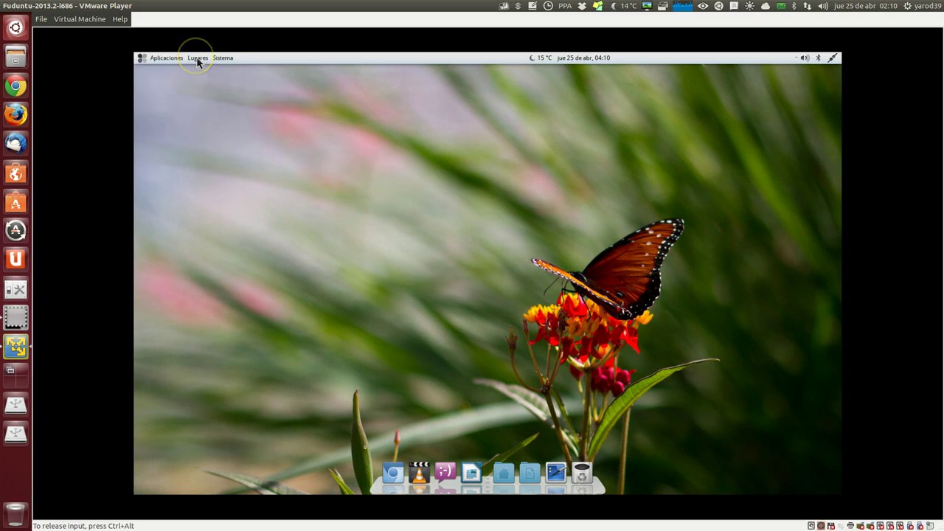
Browse Lugares and Sistema > Preferencias, then show the Sistema > Administración tool list
{"action": "left_click", "coordinate": [197, 59]}
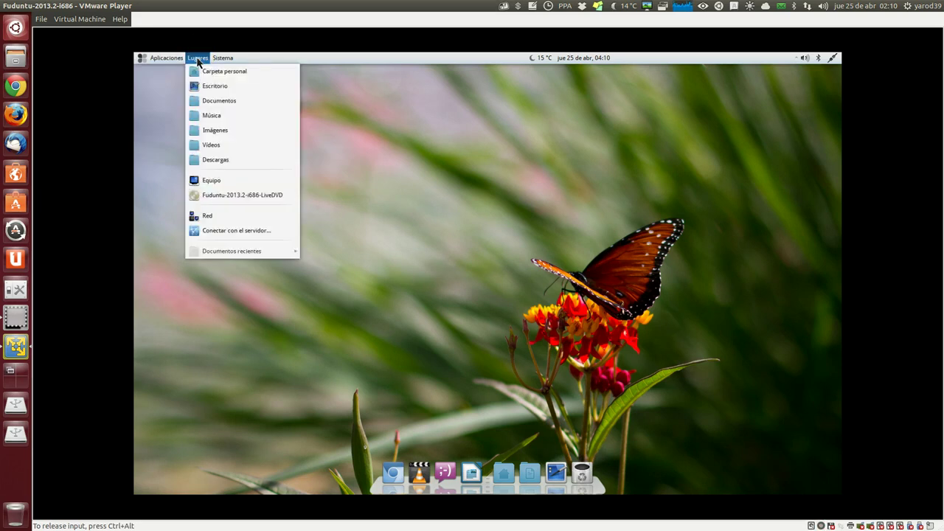
{"action": "left_click", "coordinate": [223, 57]}
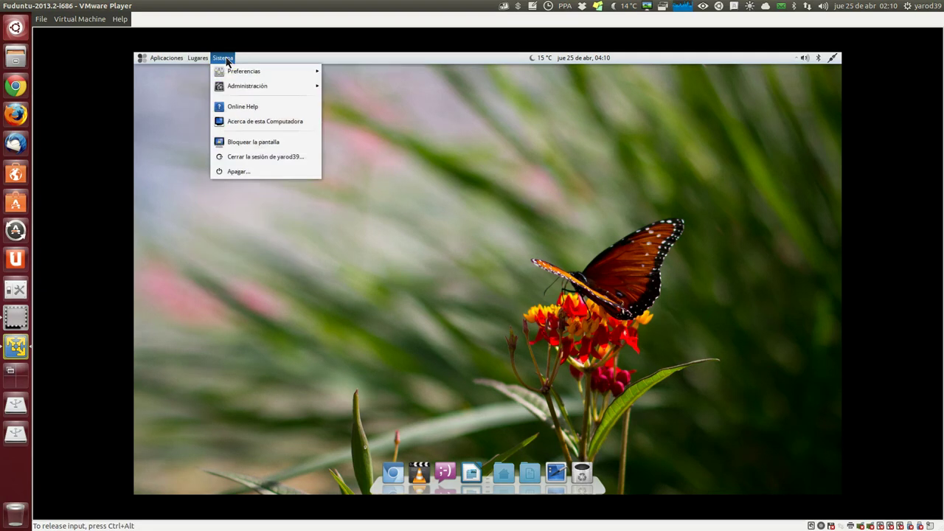
{"action": "mouse_move", "coordinate": [229, 74]}
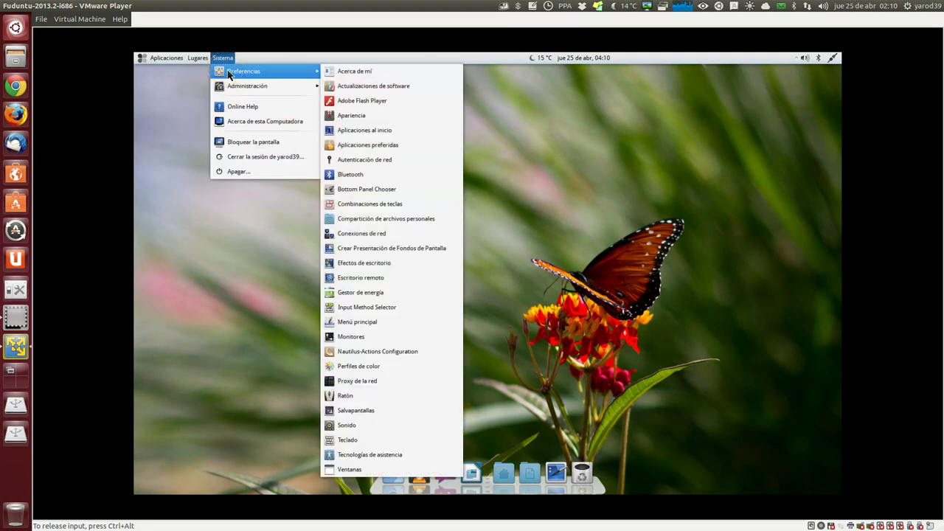
{"action": "left_click", "coordinate": [346, 88]}
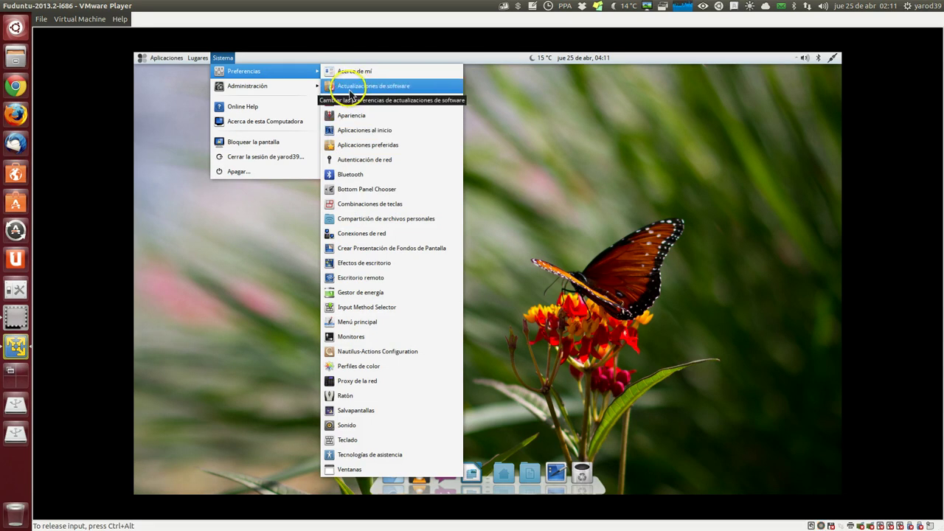
{"action": "mouse_move", "coordinate": [288, 94]}
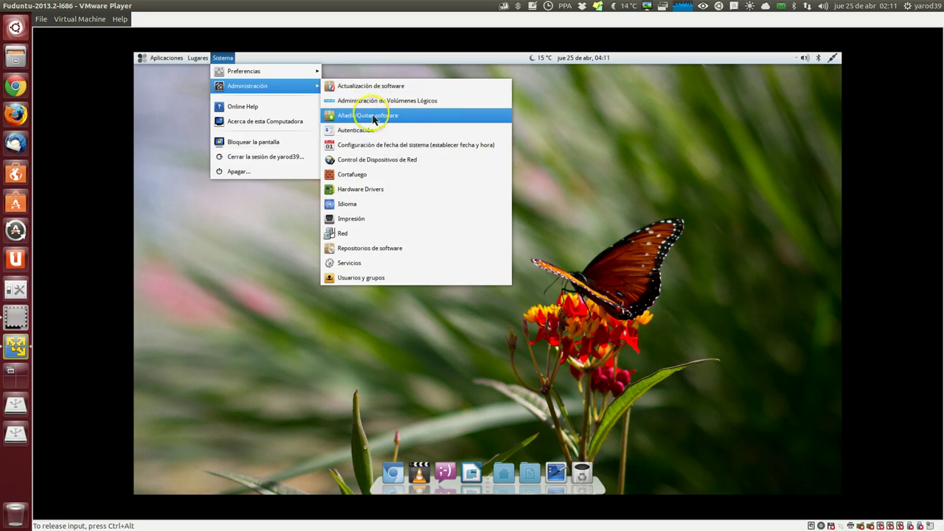
Launch Añadir/Quitar software, close the invalid group list error, and select Colecciones de paquetes
{"action": "left_click", "coordinate": [372, 115]}
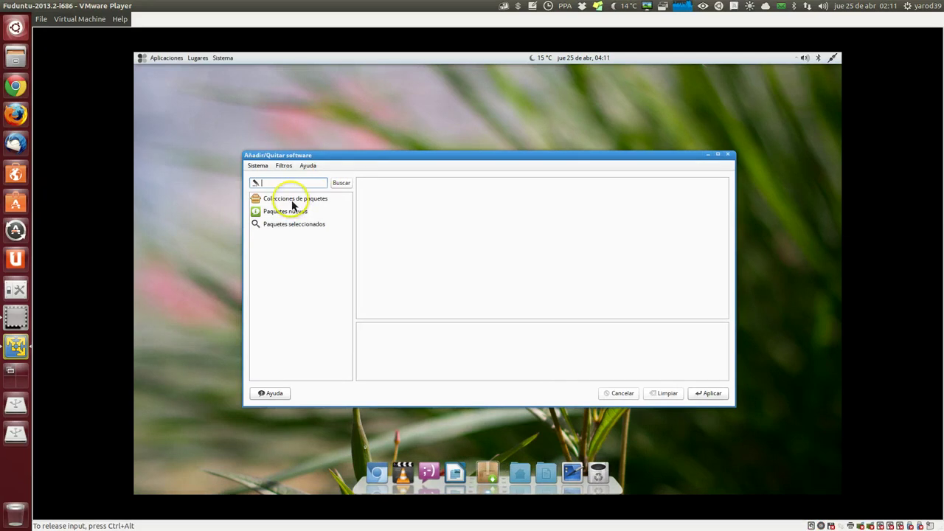
{"action": "left_click", "coordinate": [293, 205]}
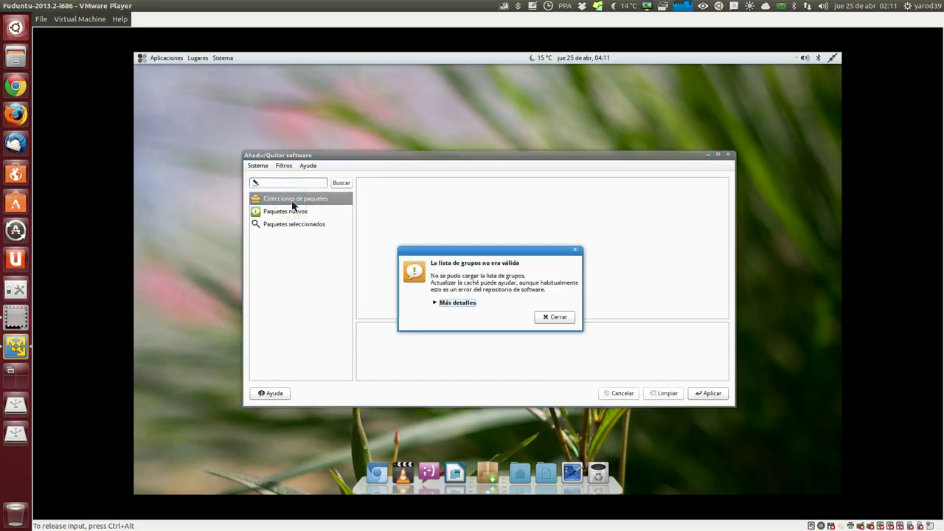
{"action": "left_click", "coordinate": [560, 318]}
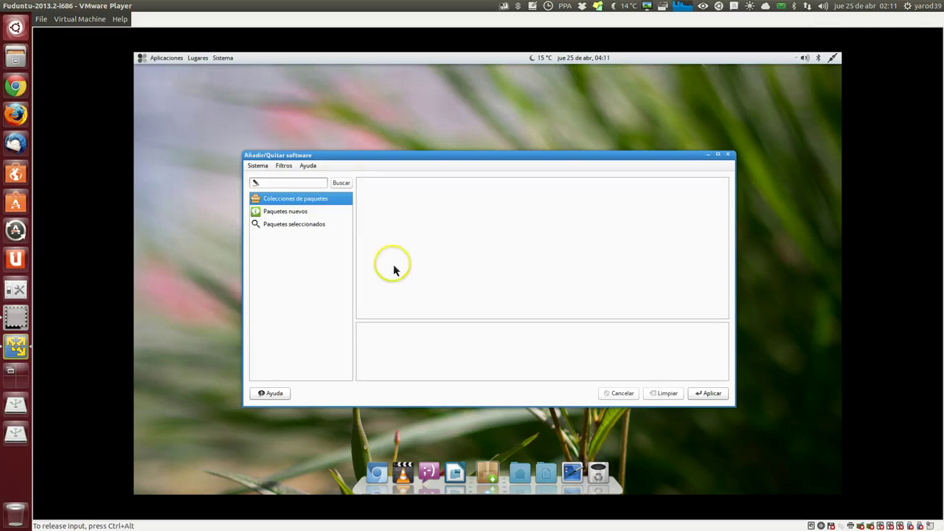
{"action": "left_click", "coordinate": [706, 393]}
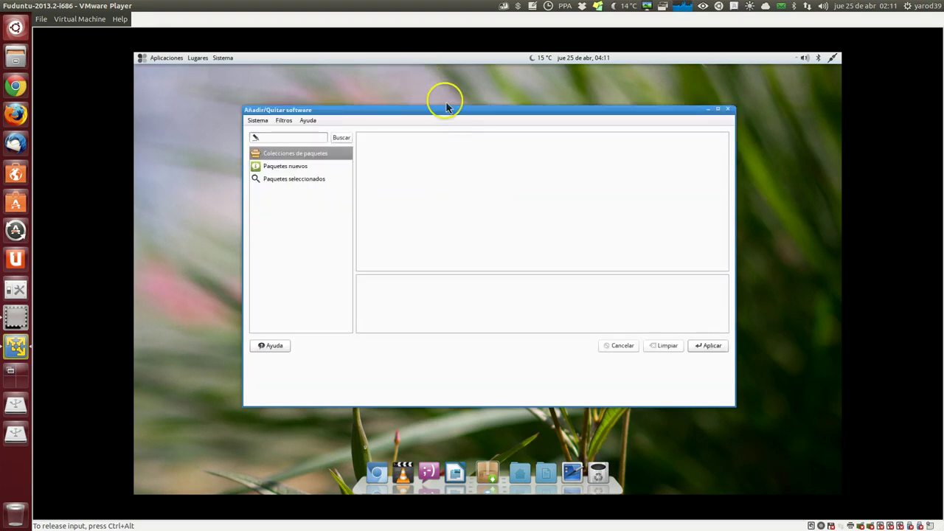
{"action": "left_click", "coordinate": [808, 58]}
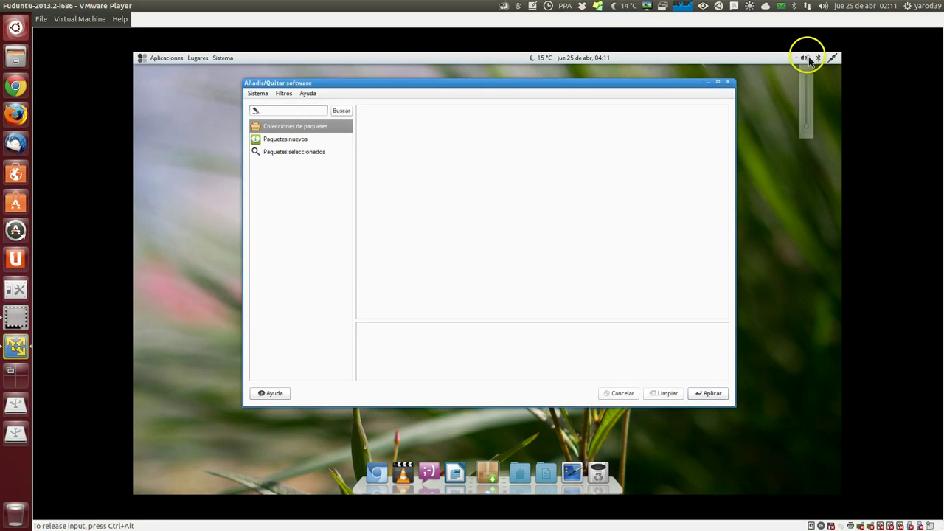
{"action": "left_click", "coordinate": [833, 91]}
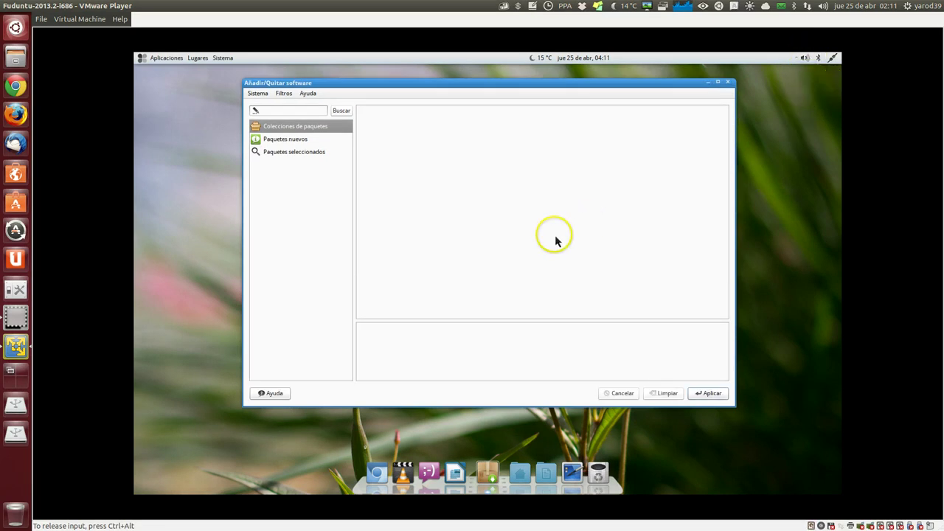
{"action": "left_click", "coordinate": [301, 130]}
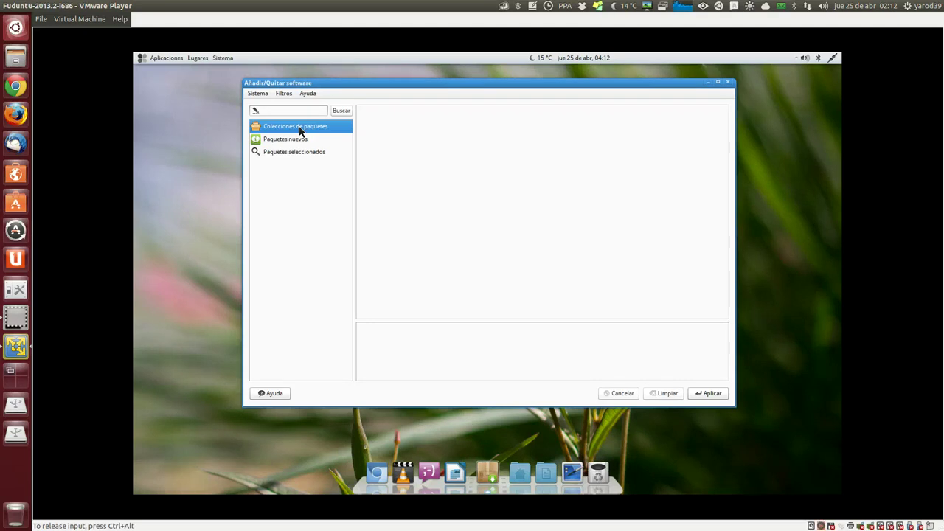
Open Repositorios de software and tick Fuduntu 2013 Testing - i386, entering the admin password
{"action": "left_click", "coordinate": [253, 95]}
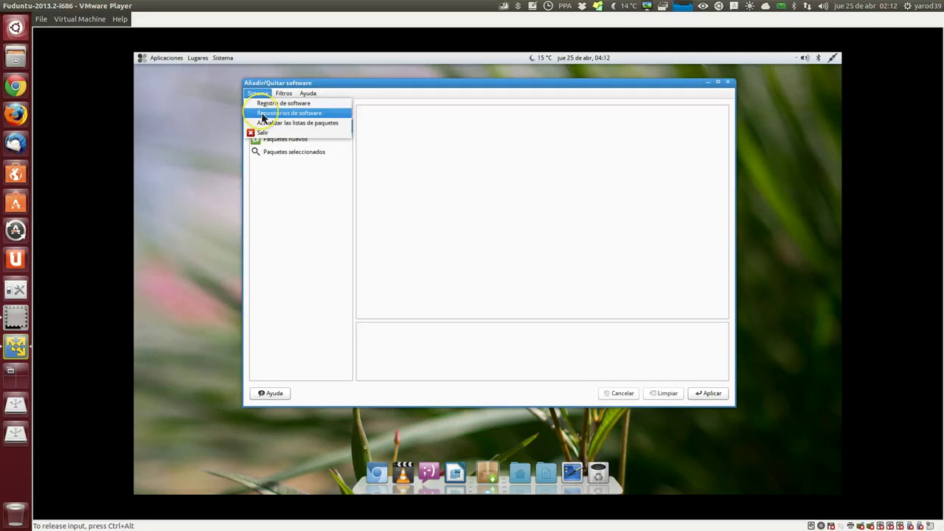
{"action": "left_click", "coordinate": [263, 122]}
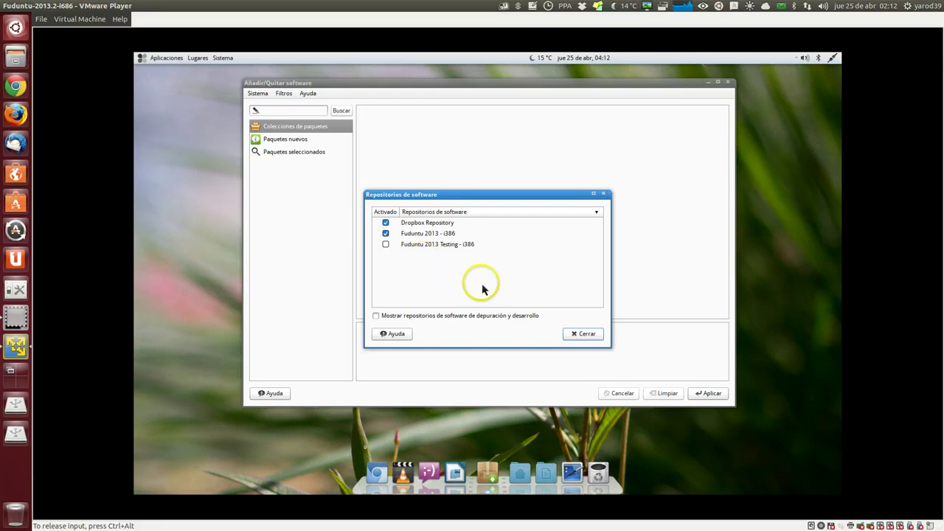
{"action": "left_click", "coordinate": [385, 244]}
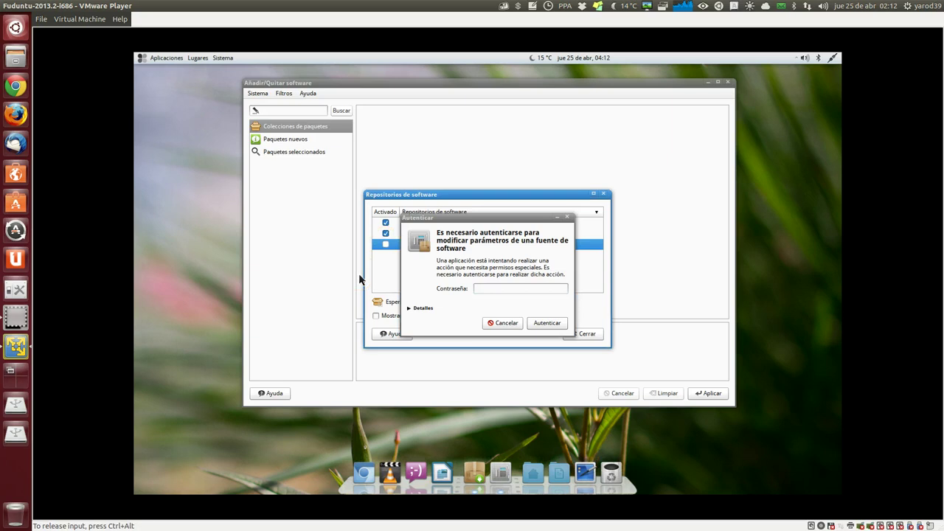
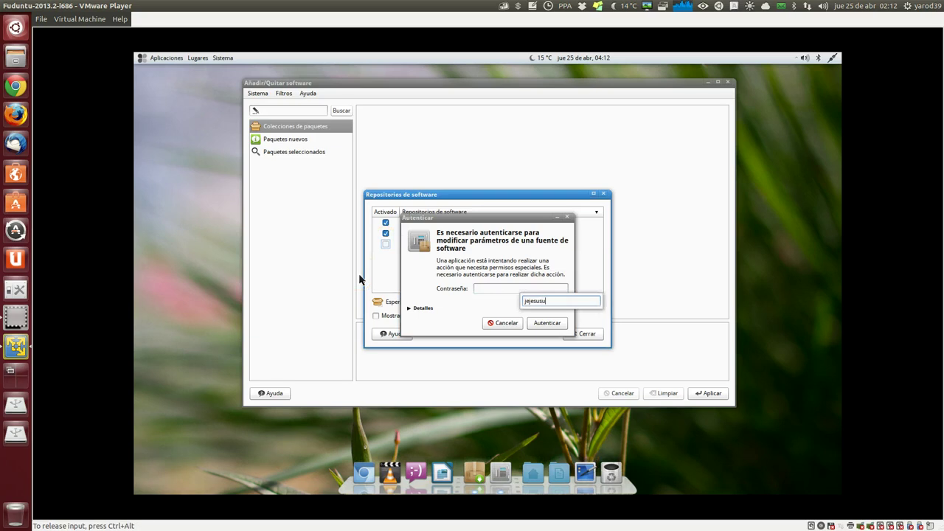
{"action": "key", "text": "Escape"}
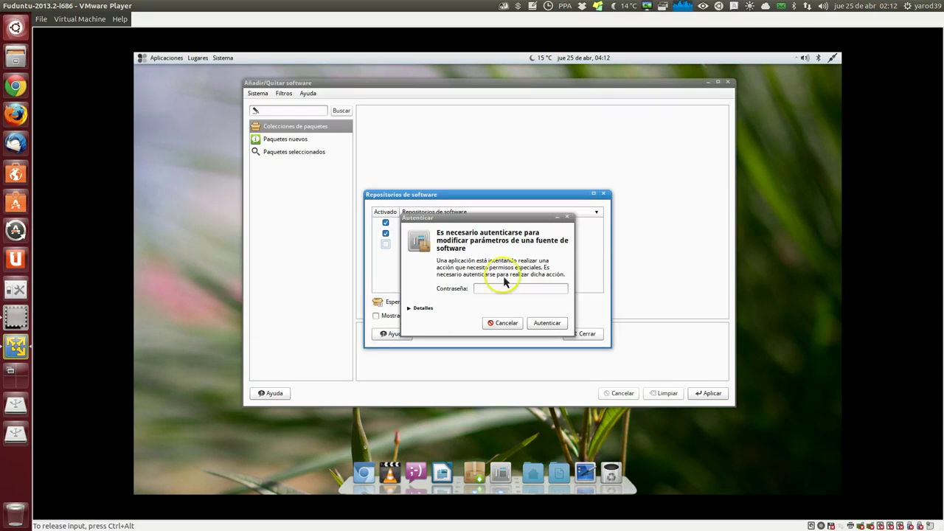
{"action": "left_click", "coordinate": [495, 288]}
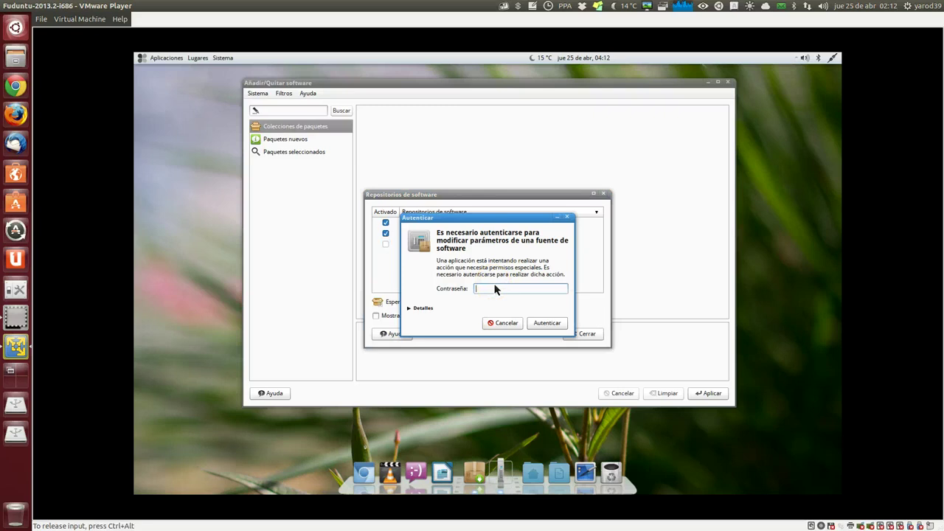
{"action": "type", "text": "•••••••"}
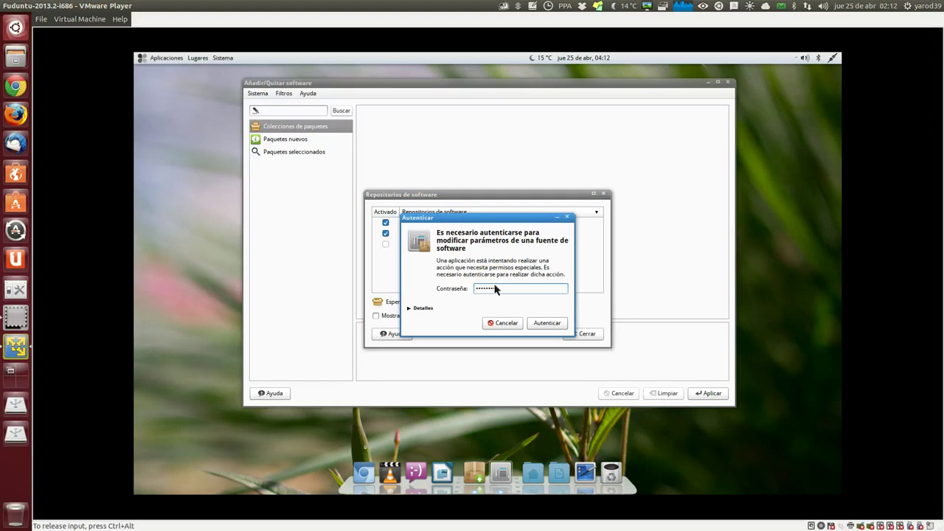
{"action": "key", "text": "Return"}
{"action": "key", "text": "Return"}
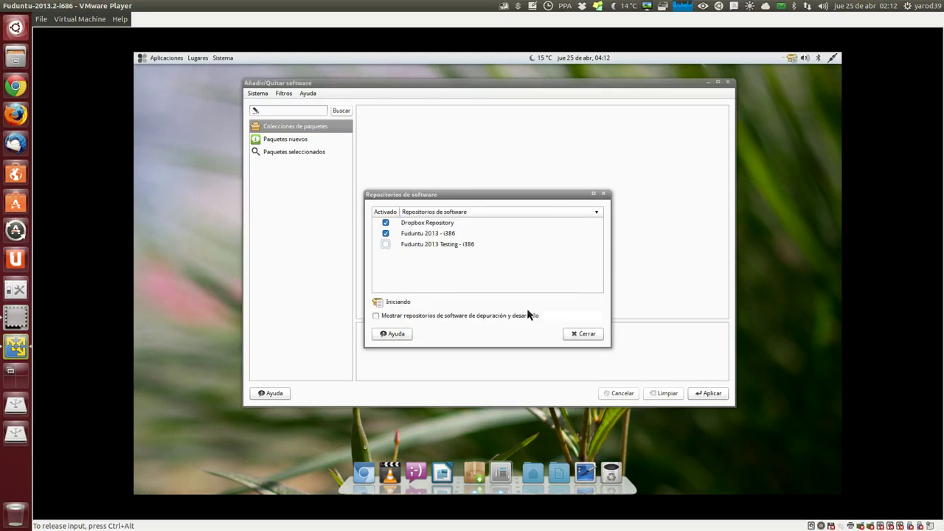
Enable the Testing - i386 repository with authentication, close the repository list, and list Paquetes nuevos
{"action": "left_click", "coordinate": [528, 315]}
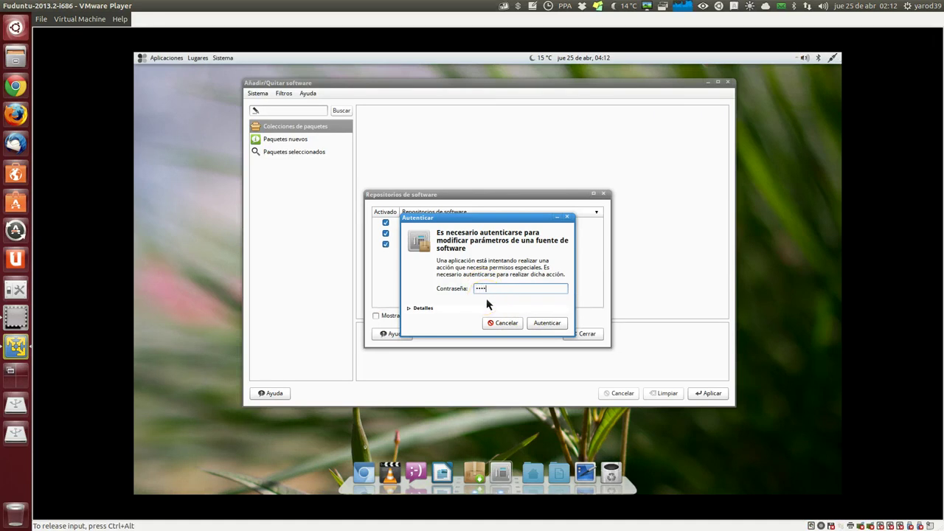
{"action": "key", "text": "Return"}
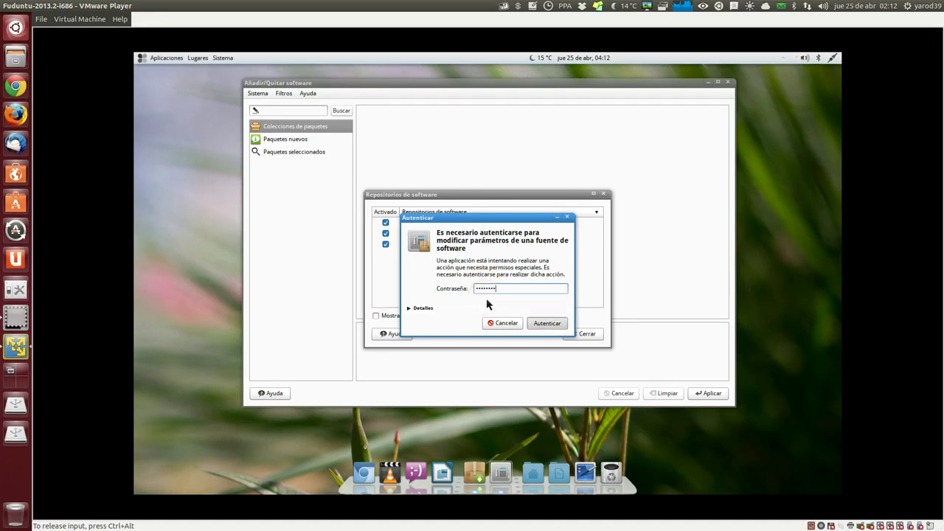
{"action": "left_click", "coordinate": [518, 309]}
{"action": "left_click", "coordinate": [592, 335]}
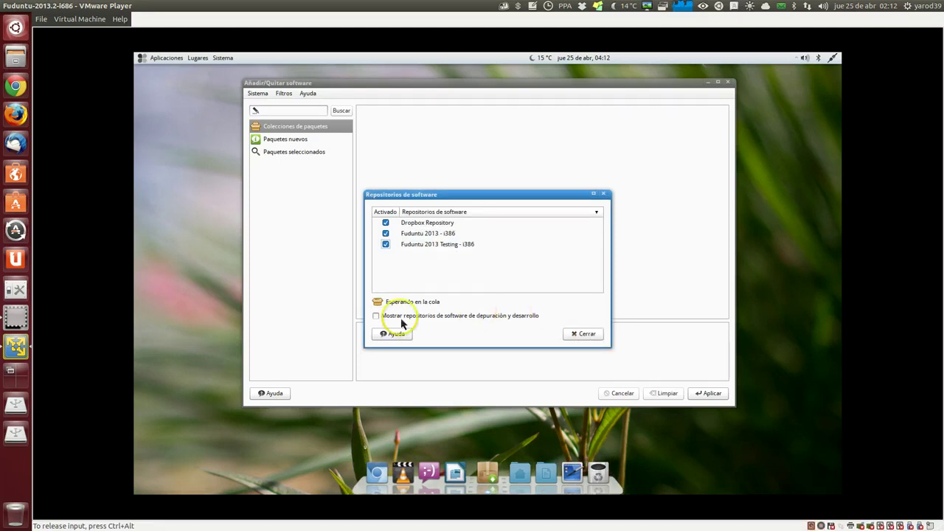
{"action": "left_click", "coordinate": [376, 318]}
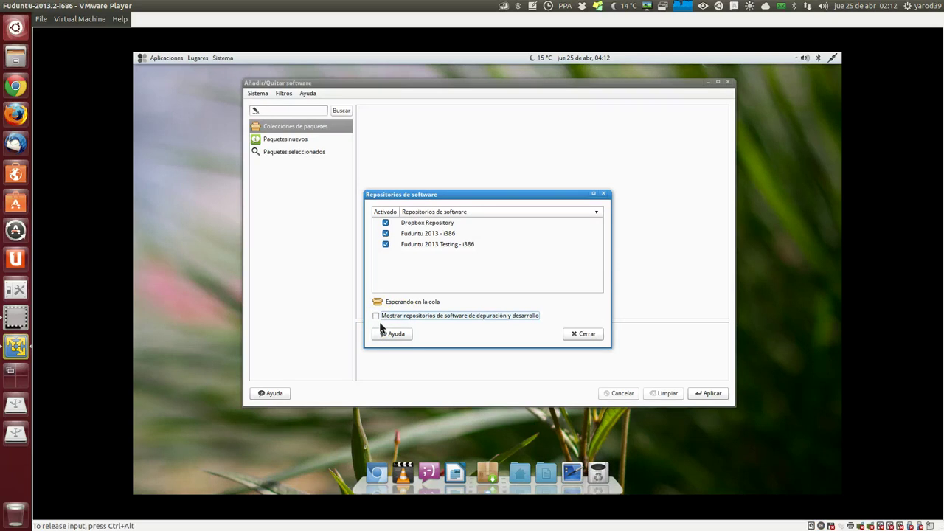
{"action": "left_click", "coordinate": [379, 323]}
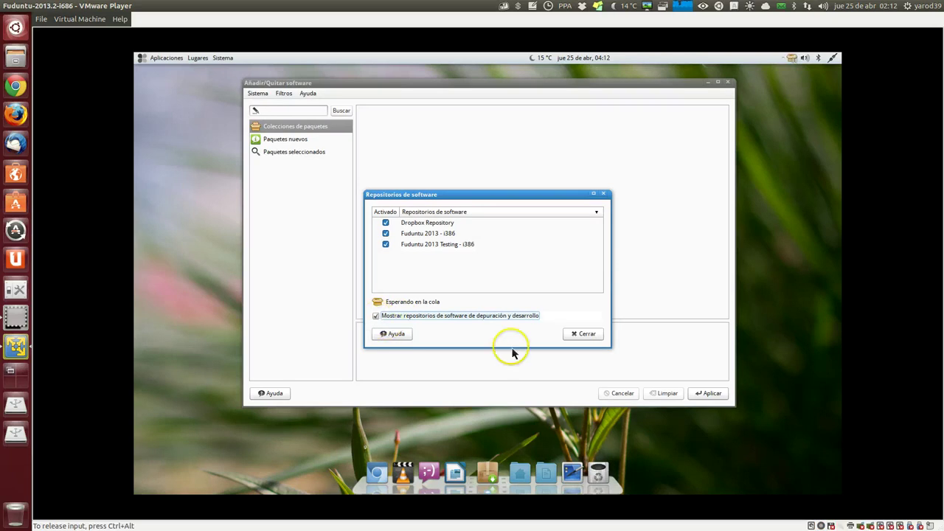
{"action": "left_click", "coordinate": [585, 334]}
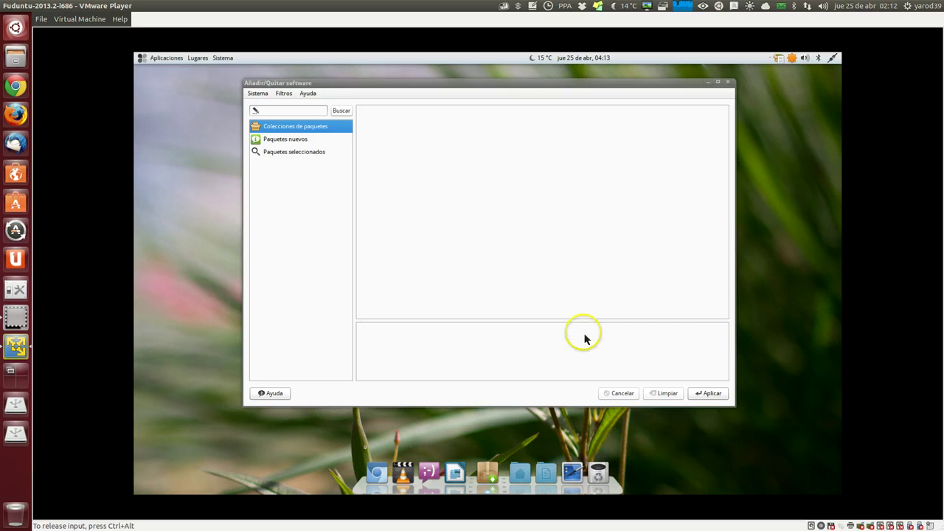
{"action": "left_click", "coordinate": [292, 140]}
{"action": "left_click", "coordinate": [305, 195]}
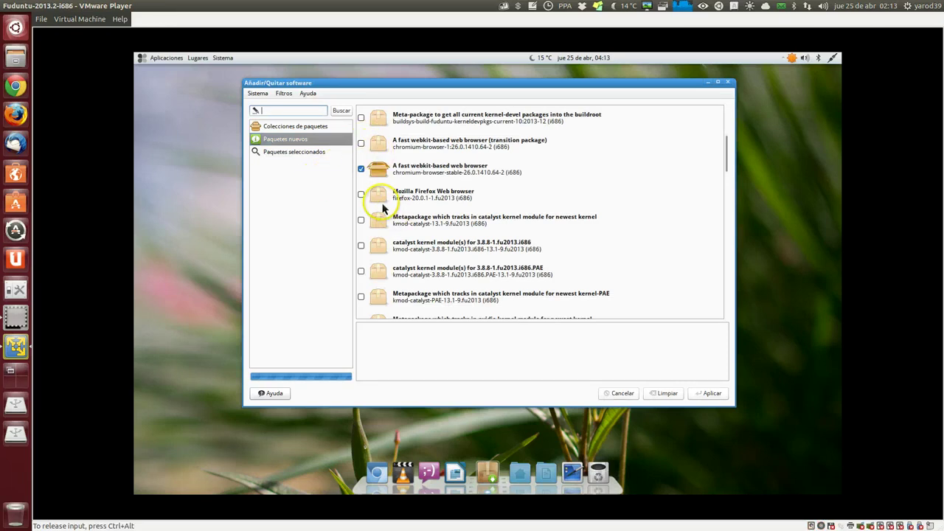
Queue Mozilla Firefox 20.0.1 for install with Aplicar, accepting the extra Fuduntu bookmarks package
{"action": "left_click", "coordinate": [361, 196]}
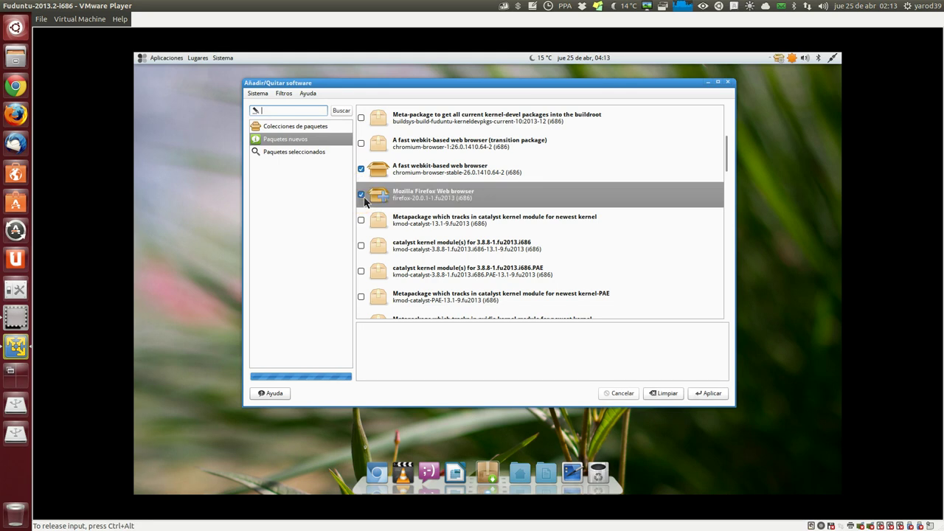
{"action": "left_click", "coordinate": [710, 396]}
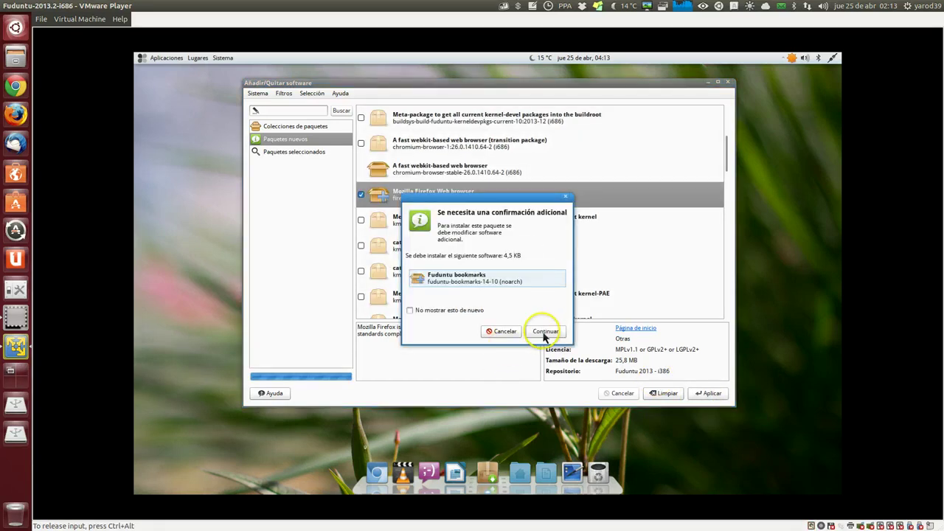
{"action": "left_click", "coordinate": [545, 333]}
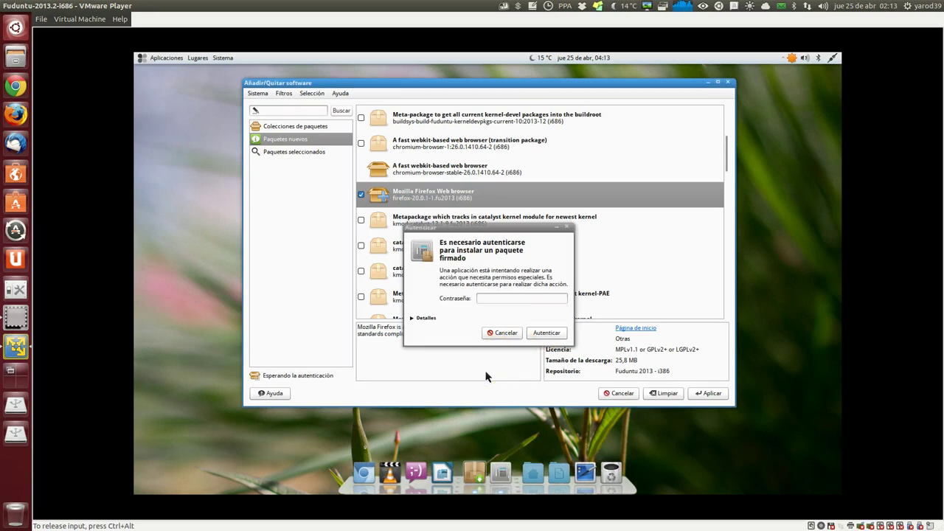
Authenticate with the account password and let the Firefox 20.0.1 package download and install
{"action": "left_click", "coordinate": [496, 298]}
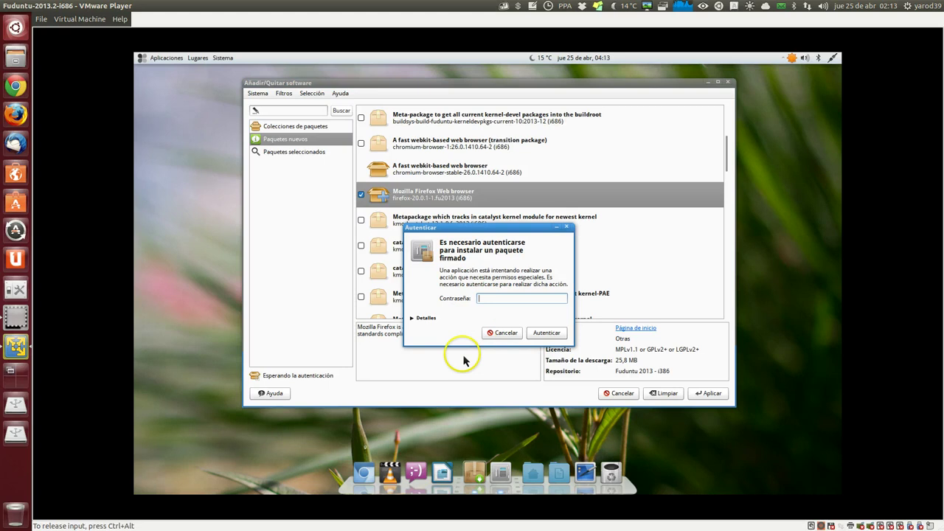
{"action": "type", "text": "****"}
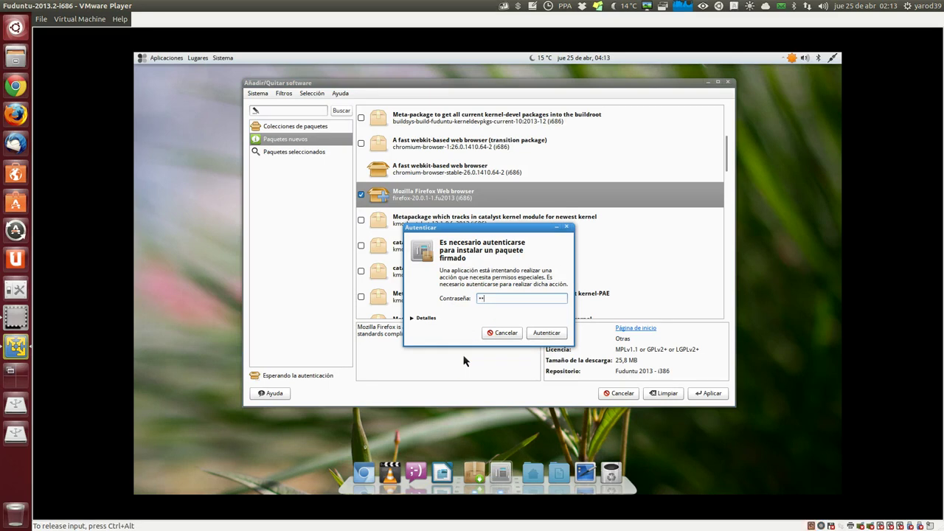
{"action": "type", "text": "****"}
{"action": "key", "text": "Return"}
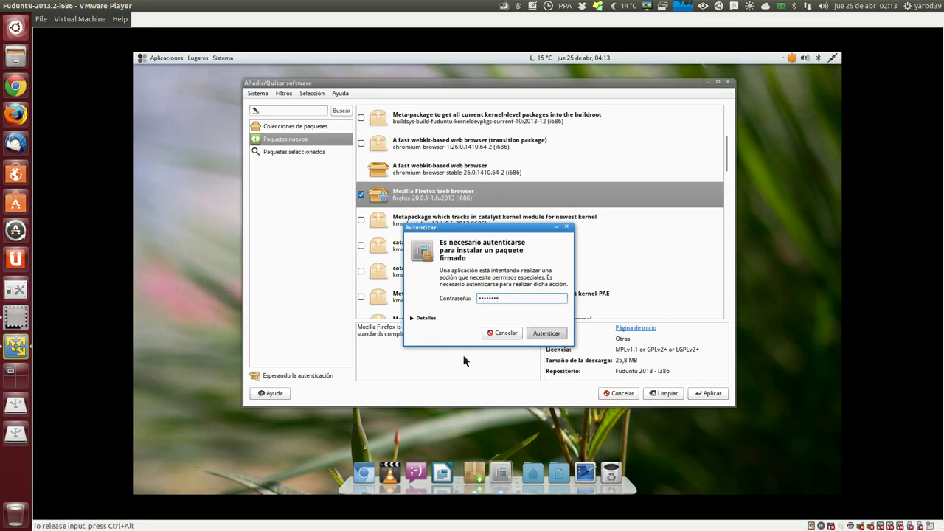
{"action": "left_click", "coordinate": [441, 363]}
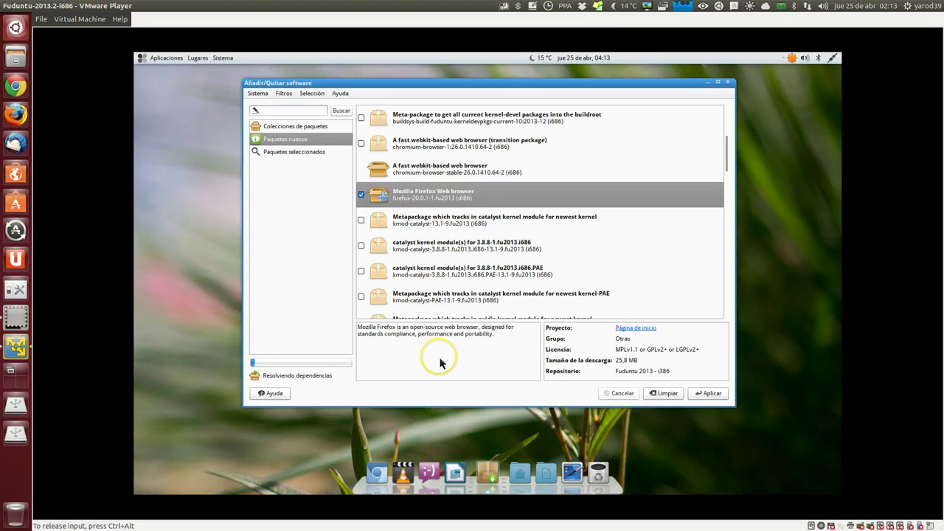
{"action": "left_click", "coordinate": [433, 362]}
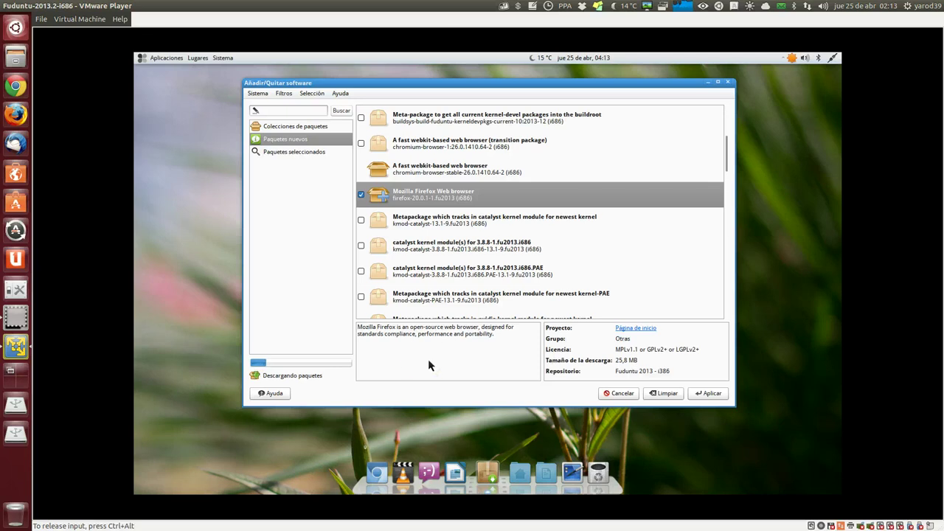
{"action": "left_click", "coordinate": [422, 362]}
{"action": "left_click", "coordinate": [413, 366]}
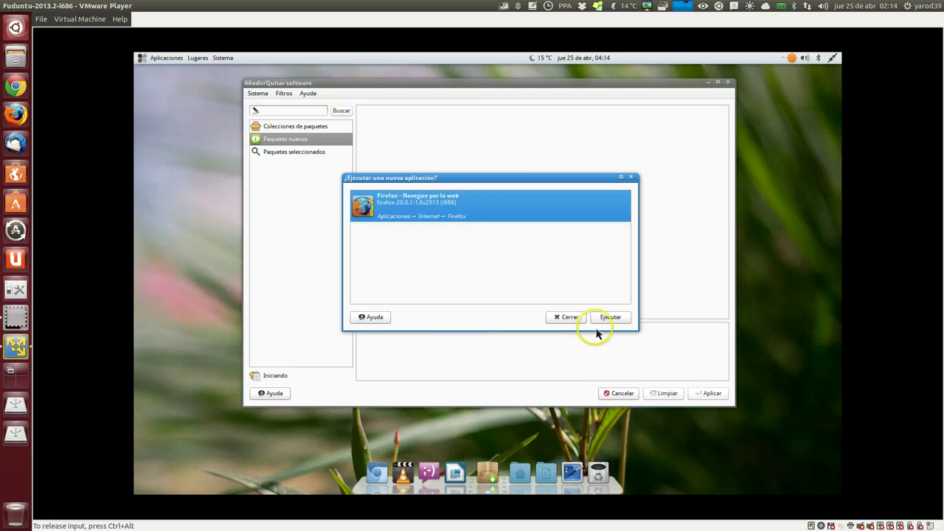
Run Firefox from the Ejecutar prompt, raise Añadir/Quitar software, and close the run-application dialog
{"action": "left_click", "coordinate": [613, 320]}
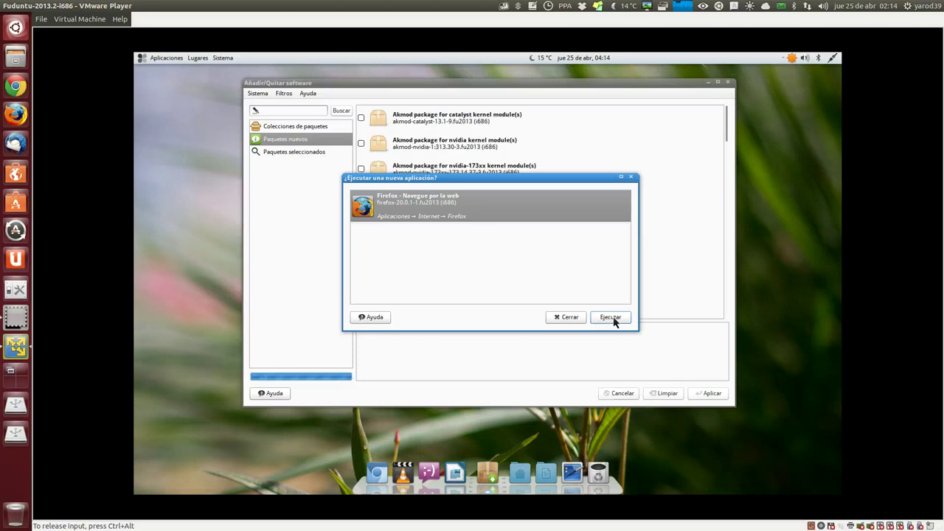
{"action": "left_click", "coordinate": [610, 317]}
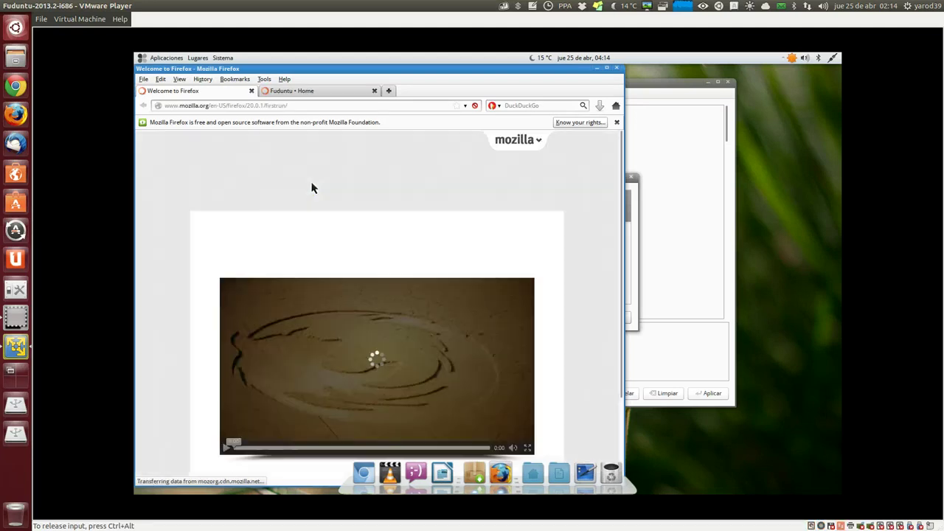
{"action": "left_click", "coordinate": [655, 84]}
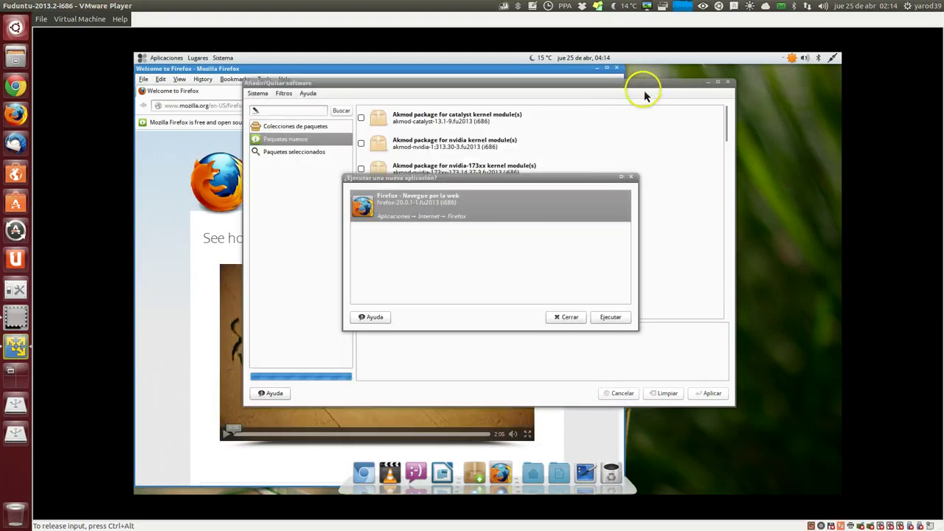
{"action": "left_click", "coordinate": [568, 319]}
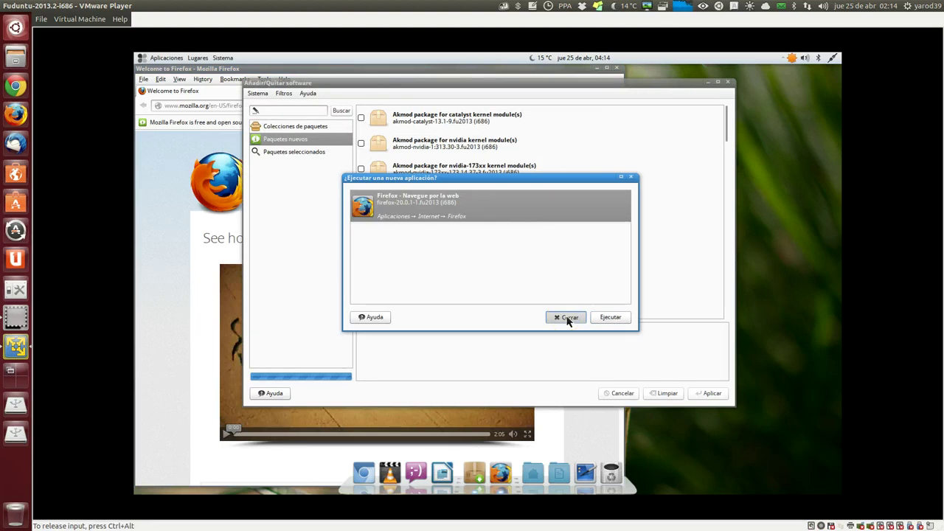
{"action": "left_click", "coordinate": [568, 319]}
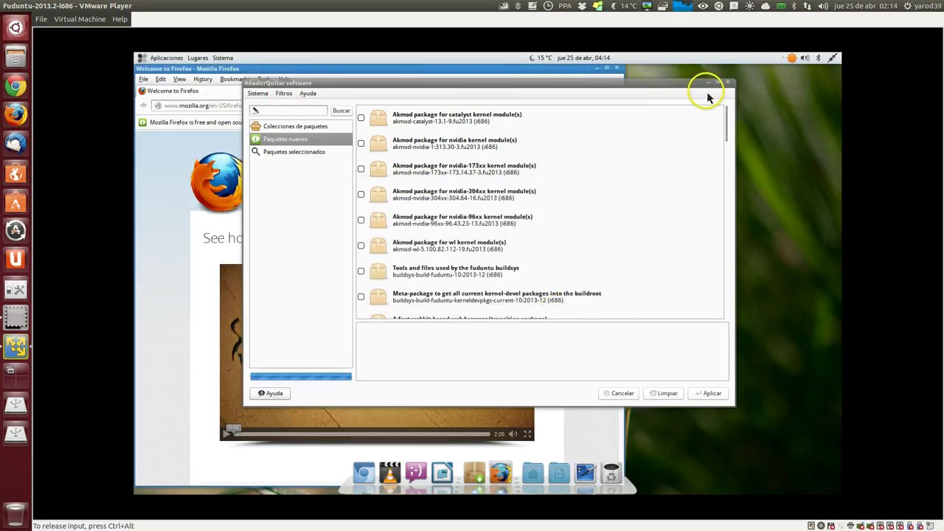
Close Añadir/Quitar software, then close Firefox choosing Close tabs for both tabs
{"action": "left_click", "coordinate": [727, 82]}
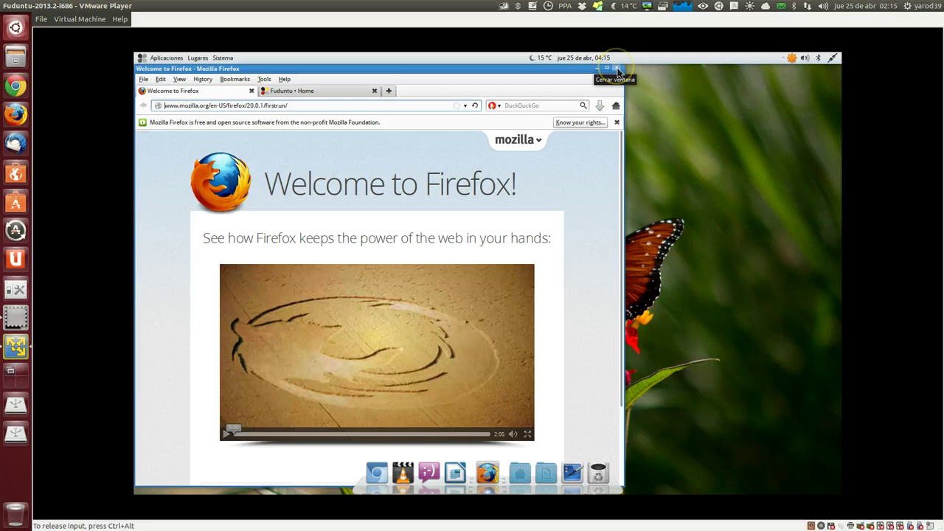
{"action": "mouse_move", "coordinate": [618, 68]}
{"action": "left_mouse_down"}
{"action": "mouse_move", "coordinate": [590, 179]}
{"action": "mouse_move", "coordinate": [552, 228]}
{"action": "mouse_move", "coordinate": [541, 270]}
{"action": "mouse_move", "coordinate": [636, 93]}
{"action": "mouse_move", "coordinate": [612, 64]}
{"action": "mouse_move", "coordinate": [620, 74]}
{"action": "left_mouse_up"}
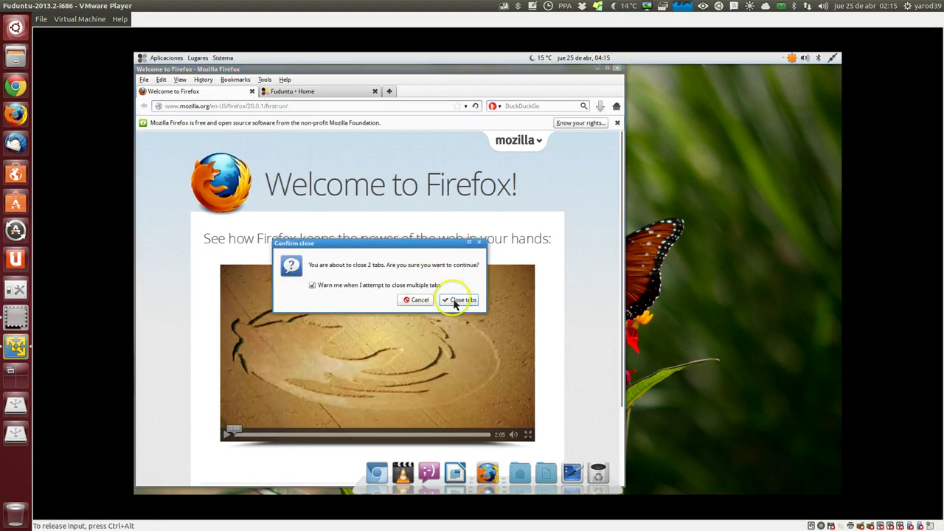
{"action": "left_click", "coordinate": [457, 301]}
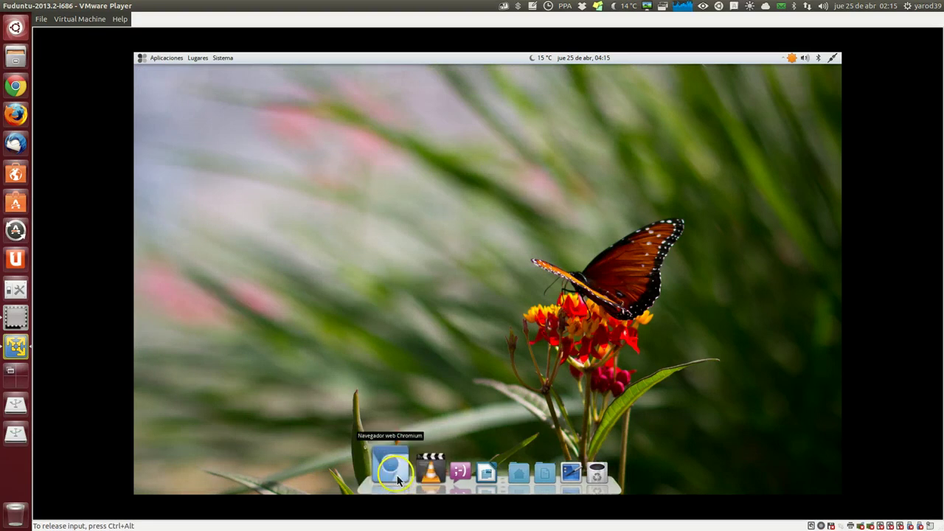
Open the orange panel update indicator to show 5 updates, including Qt toolkit and RDF Query Library
{"action": "right_click", "coordinate": [406, 231]}
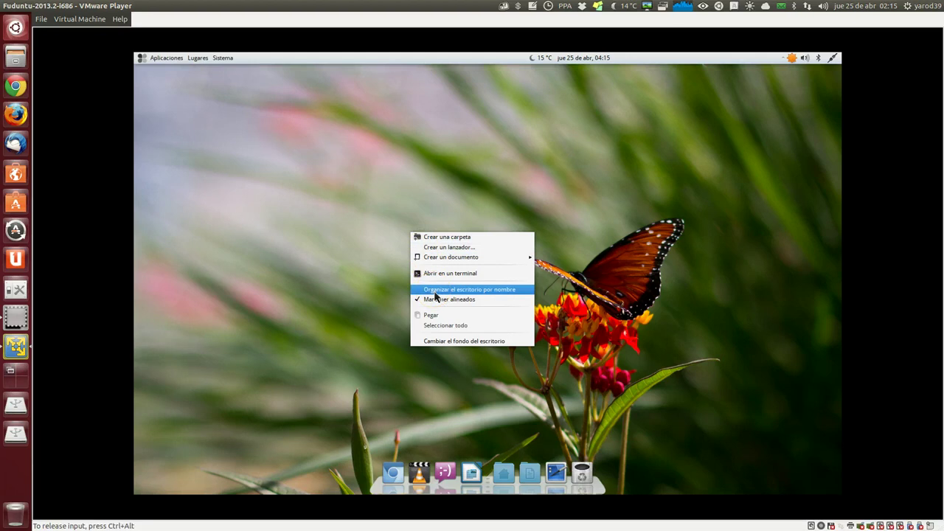
{"action": "left_click", "coordinate": [374, 346]}
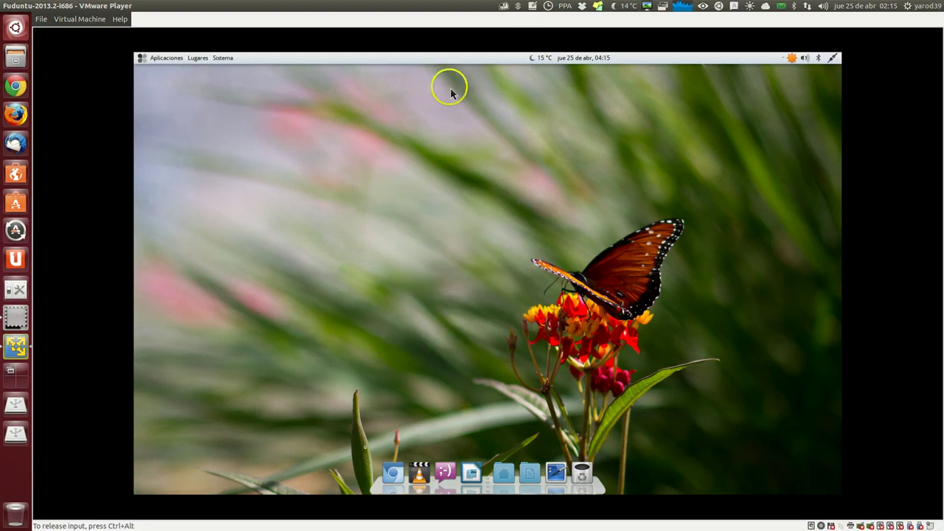
{"action": "left_click", "coordinate": [795, 60]}
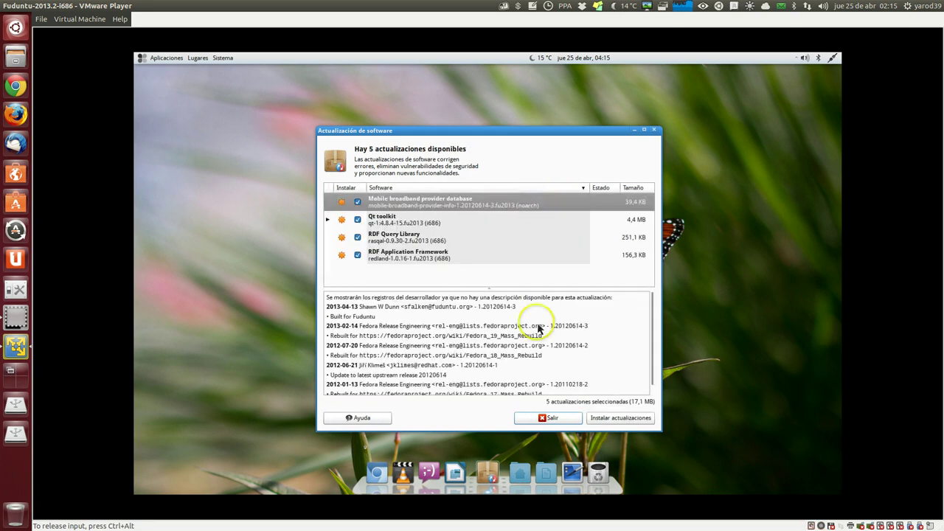
Install the five selected updates, accepting the two additional packages they require
{"action": "left_click", "coordinate": [627, 420]}
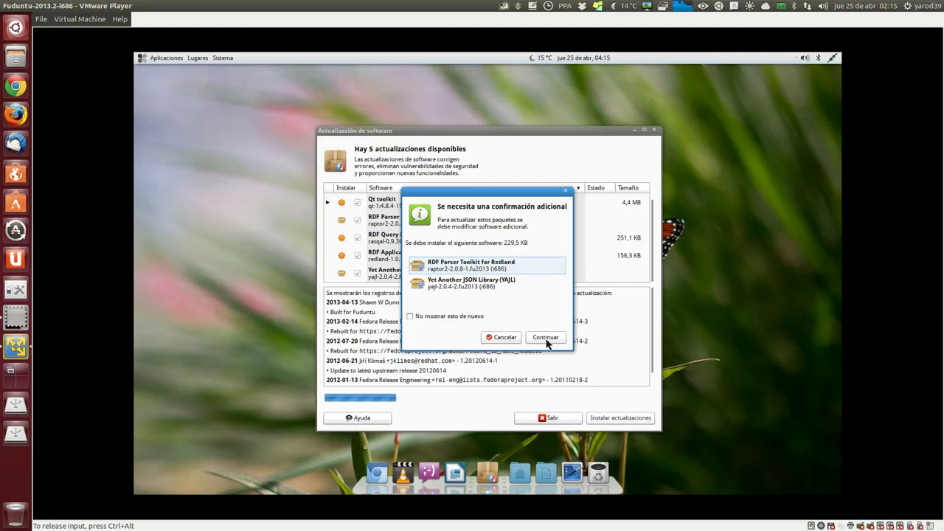
{"action": "left_click", "coordinate": [546, 341]}
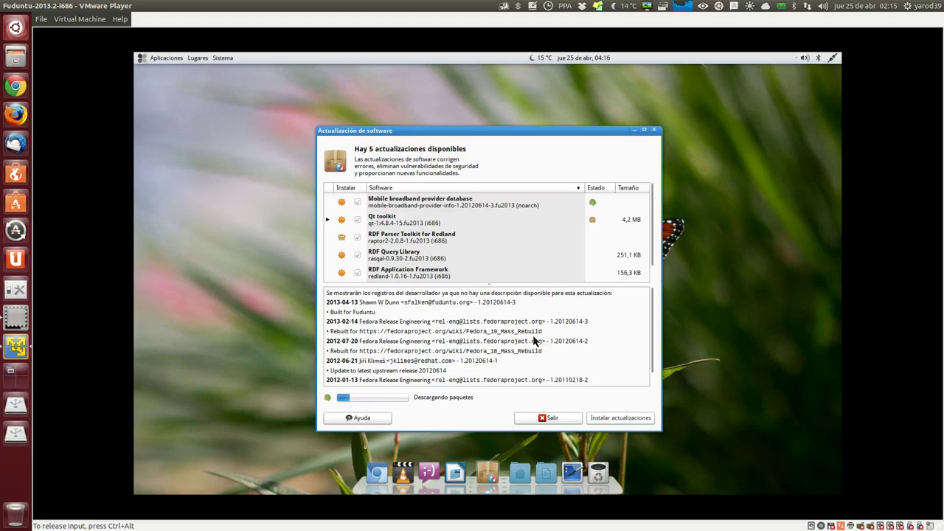
{"action": "left_click", "coordinate": [508, 332]}
{"action": "left_click", "coordinate": [221, 59]}
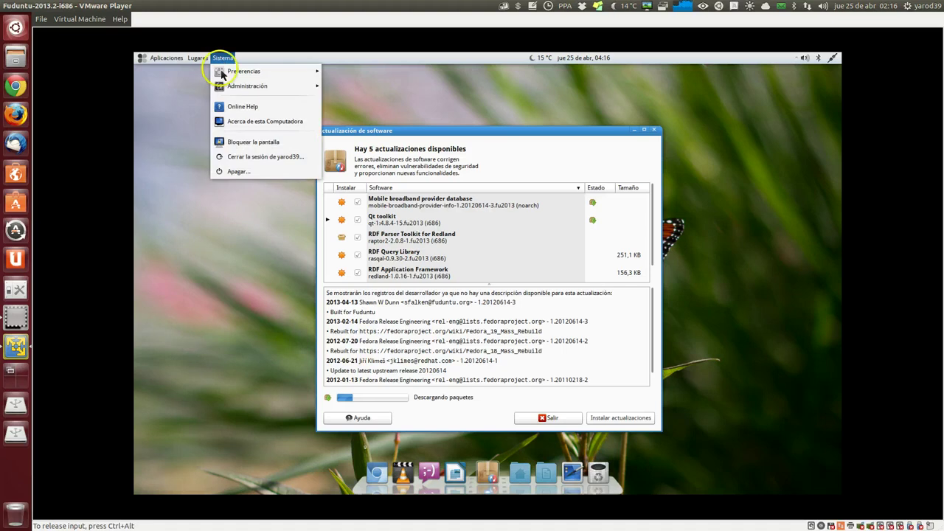
Open Sistema > Preferencias > Apariencia and acknowledge the 'Actualizaciones instaladas' success message
{"action": "left_click", "coordinate": [226, 87]}
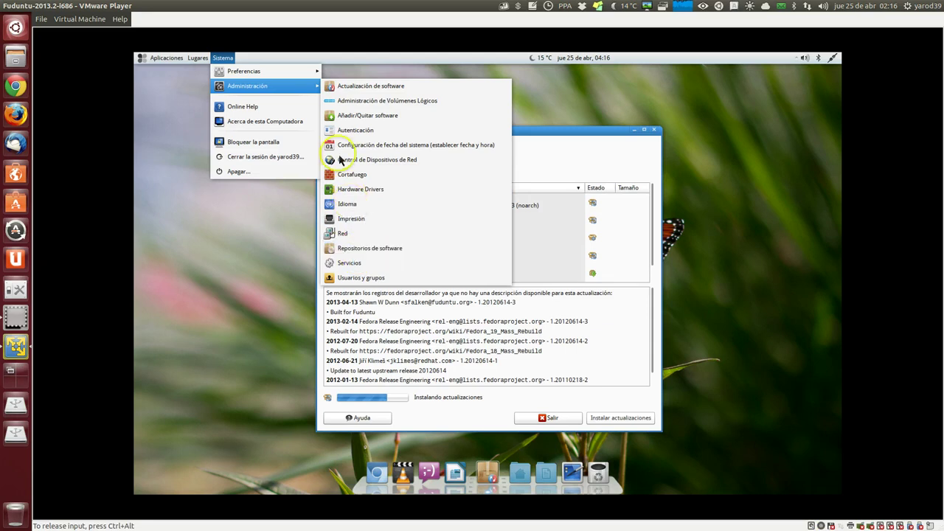
{"action": "mouse_move", "coordinate": [299, 72]}
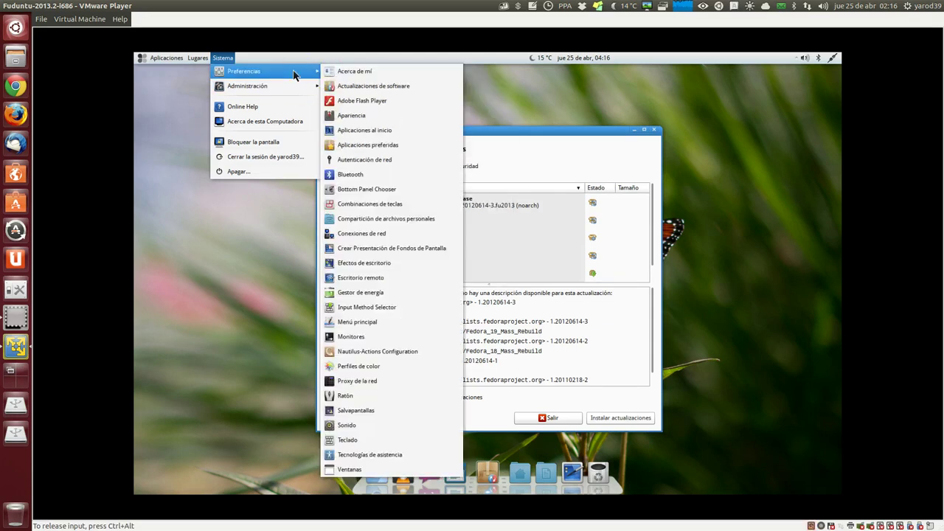
{"action": "left_click", "coordinate": [349, 118]}
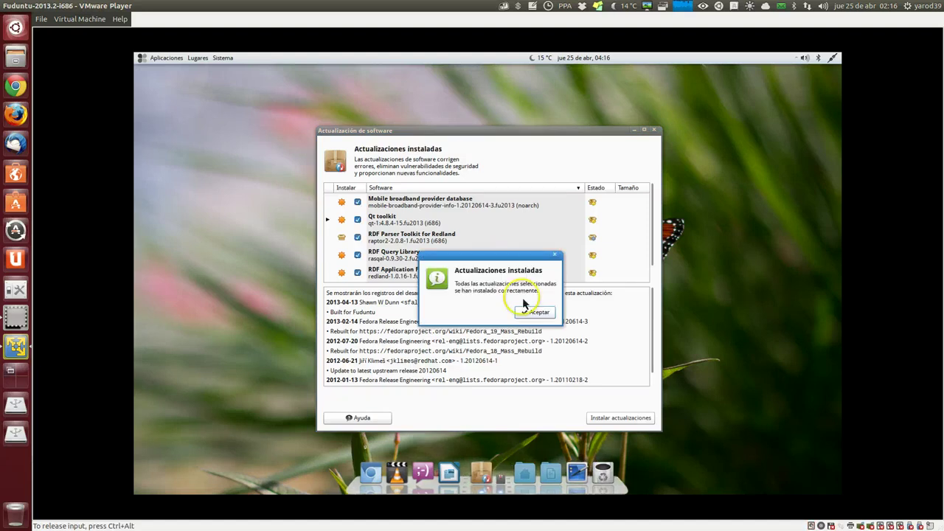
{"action": "left_click", "coordinate": [536, 313]}
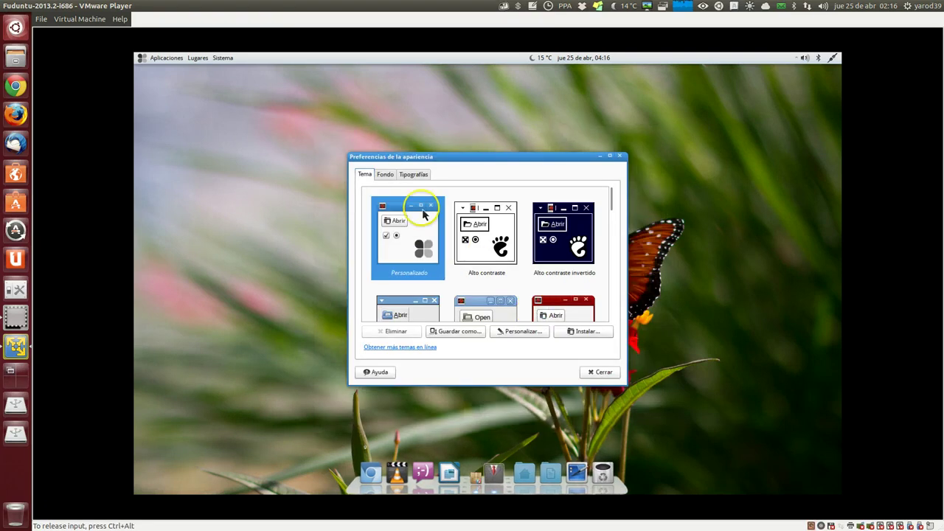
Apply the Pulido theme from the Tema list, then close Preferencias de la apariencia
{"action": "scroll", "coordinate": [423, 214], "scroll_direction": "down", "scroll_amount": 5}
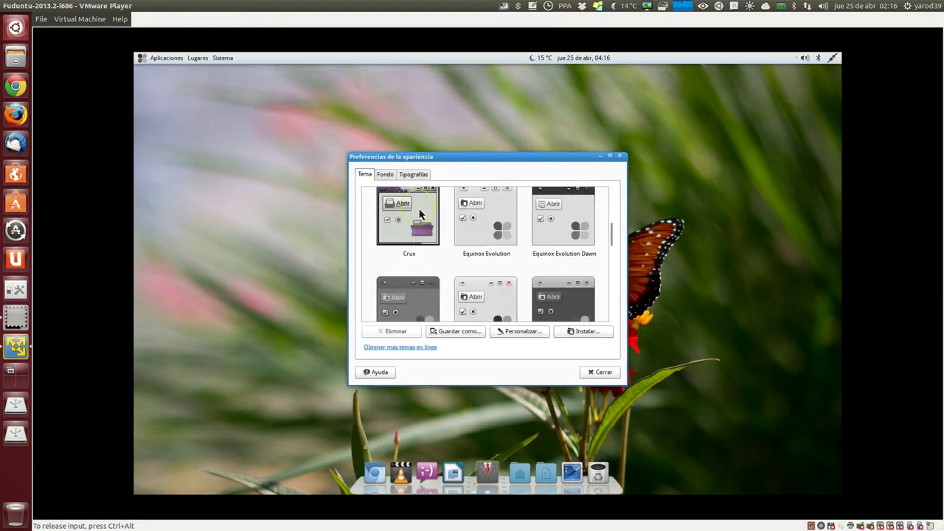
{"action": "scroll", "coordinate": [418, 213], "scroll_direction": "down", "scroll_amount": 4}
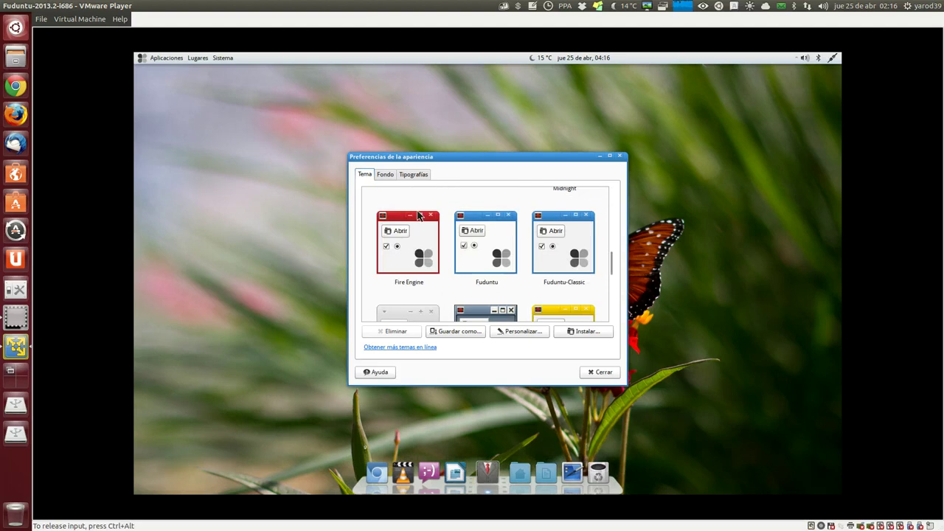
{"action": "scroll", "coordinate": [418, 216], "scroll_direction": "down", "scroll_amount": 1}
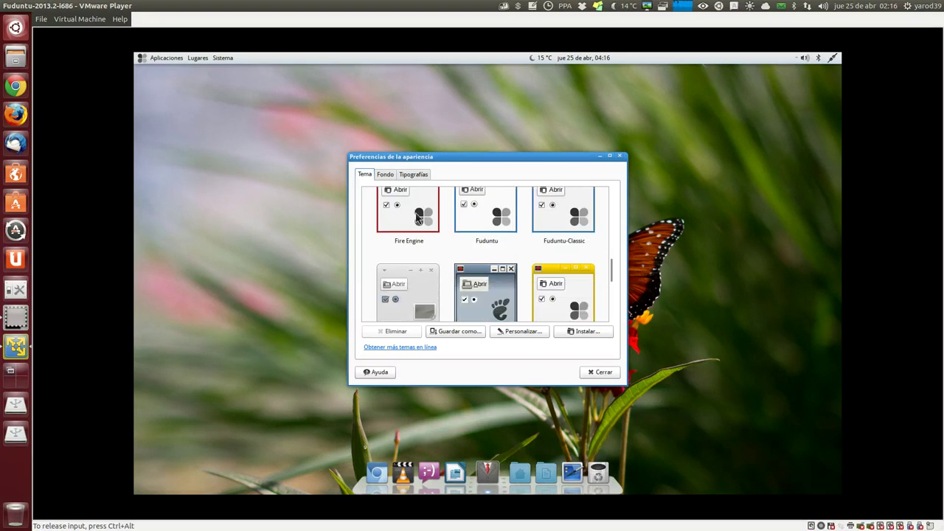
{"action": "scroll", "coordinate": [418, 216], "scroll_direction": "up", "scroll_amount": 1}
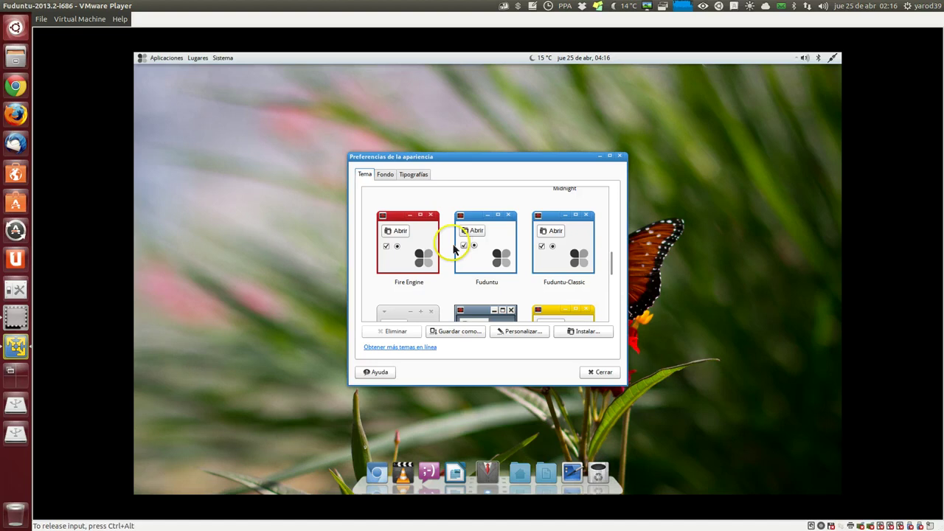
{"action": "scroll", "coordinate": [455, 250], "scroll_direction": "down", "scroll_amount": 3}
{"action": "scroll", "coordinate": [454, 249], "scroll_direction": "down", "scroll_amount": 3}
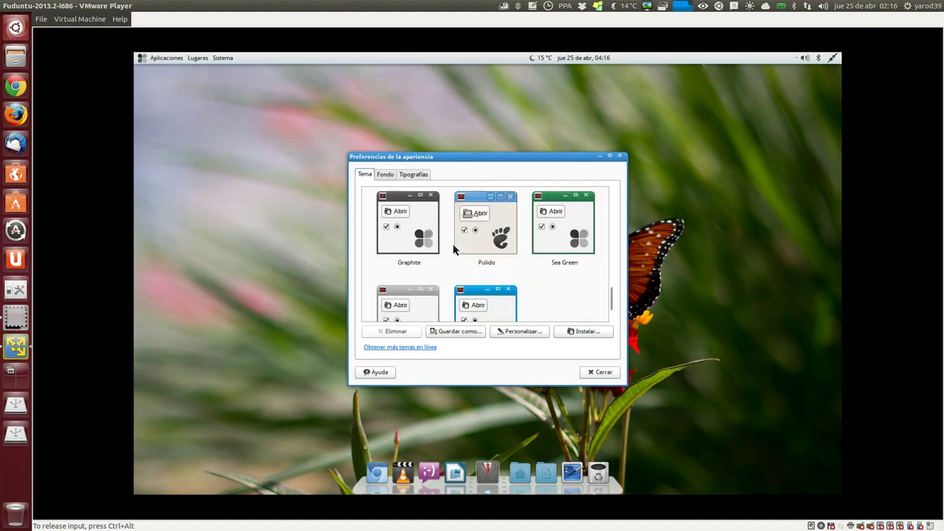
{"action": "left_click", "coordinate": [470, 233]}
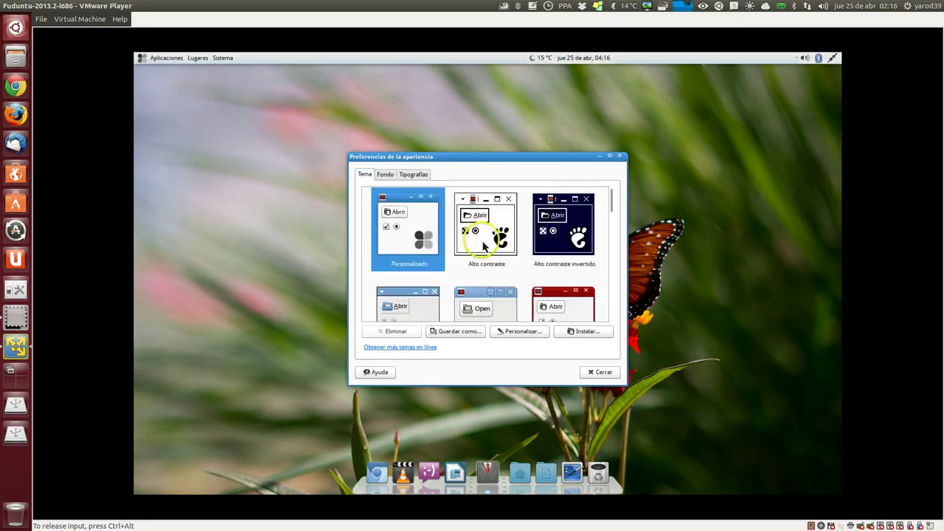
{"action": "left_click", "coordinate": [447, 259]}
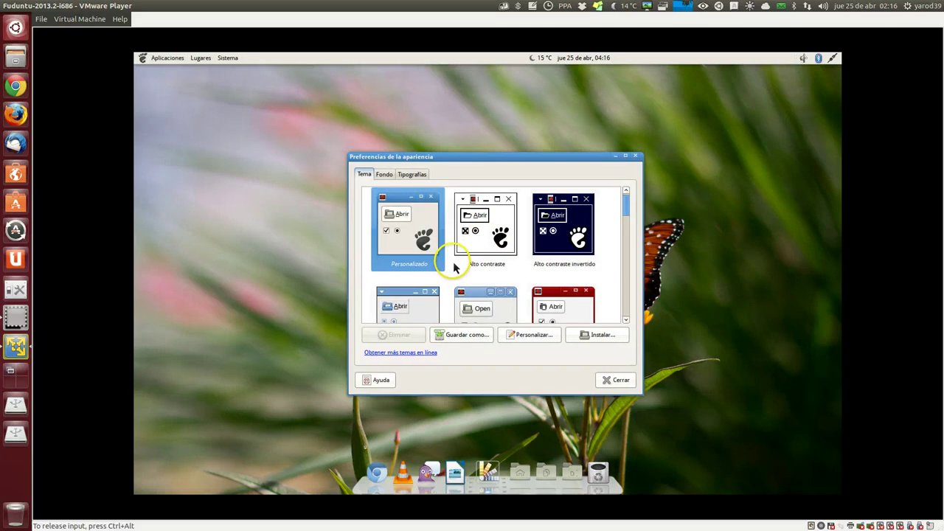
{"action": "left_click", "coordinate": [541, 339]}
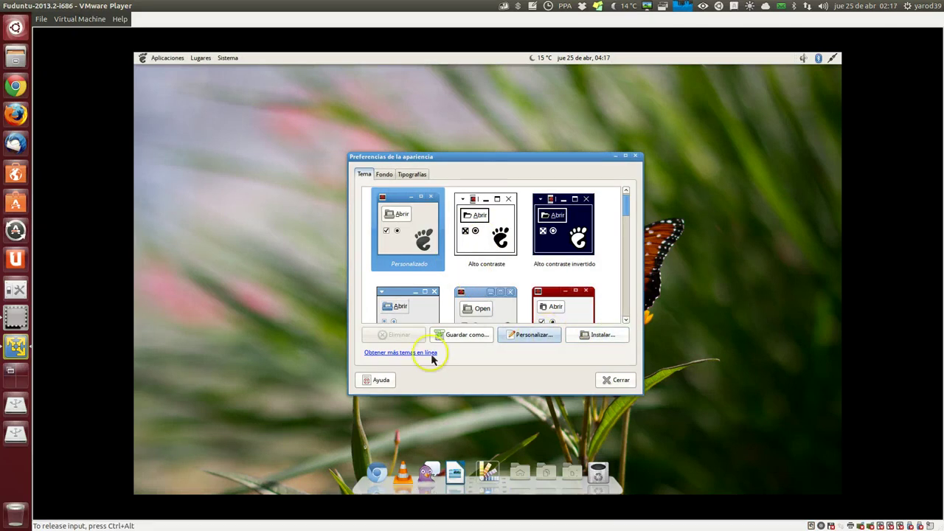
{"action": "left_click", "coordinate": [618, 380]}
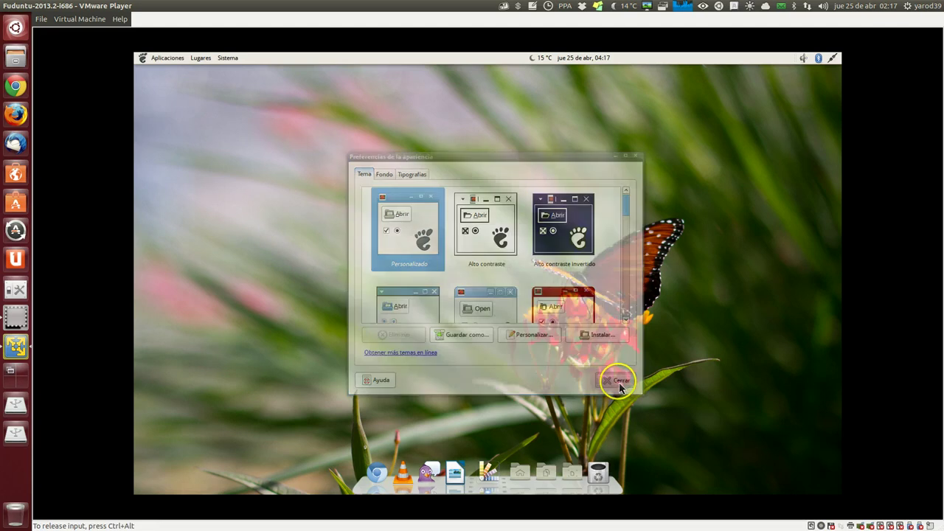